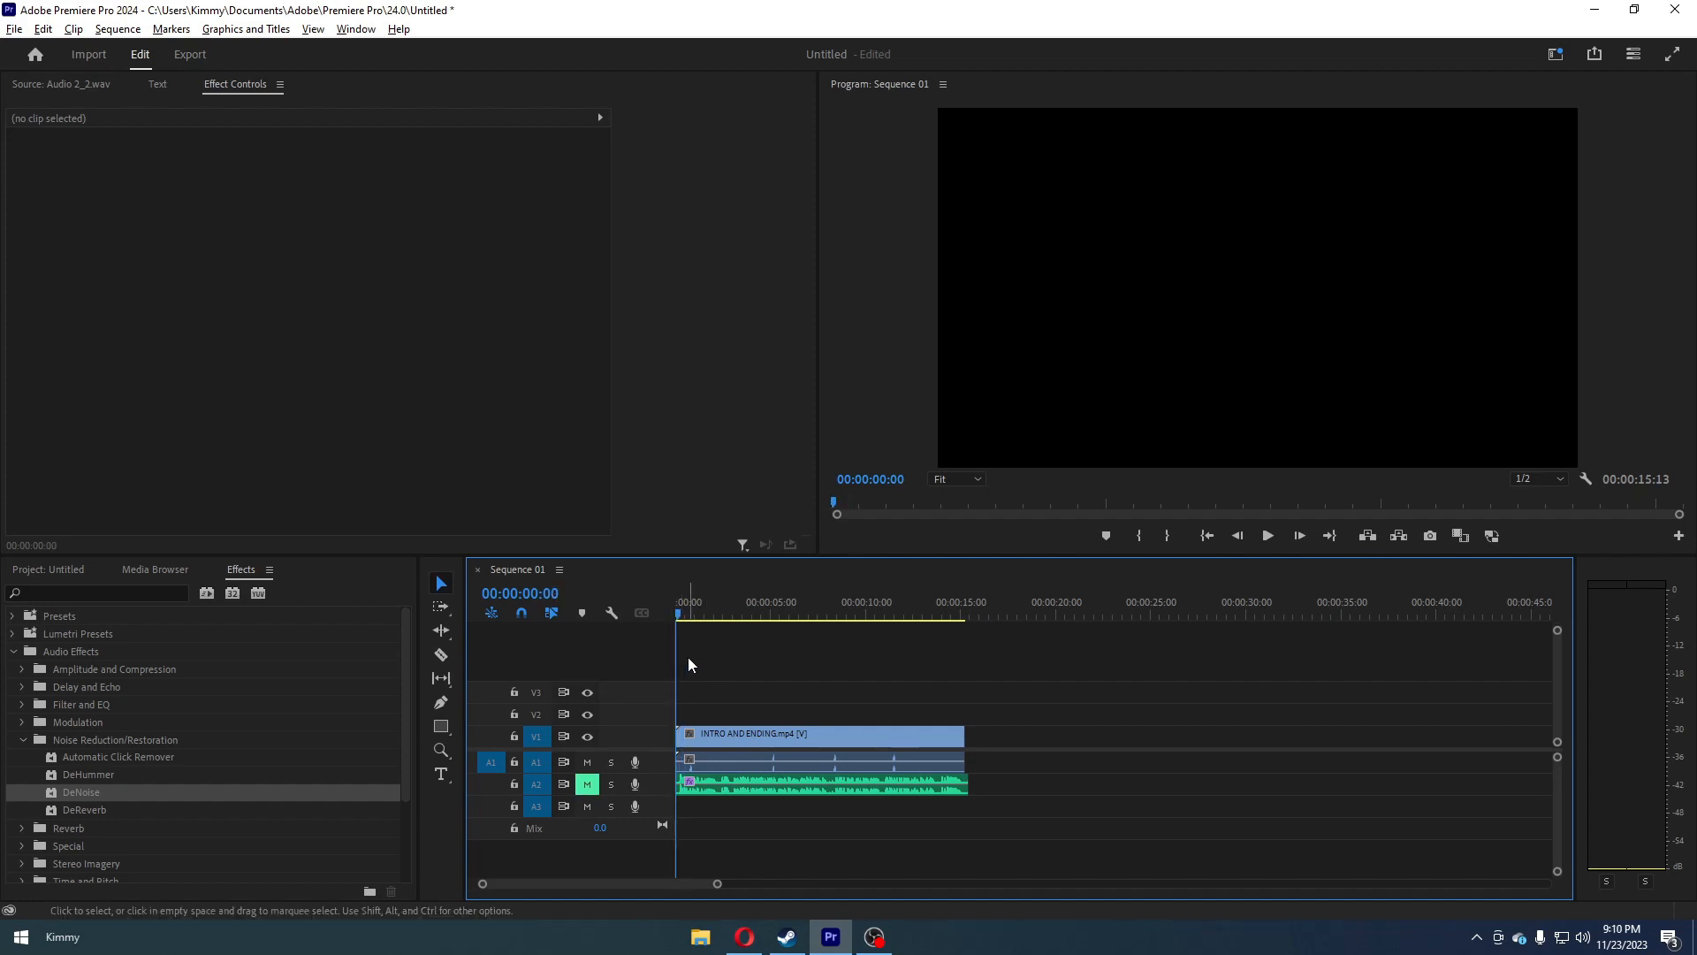
- Start creating captions from the transcript of Sequence 01
left_click(158, 84)
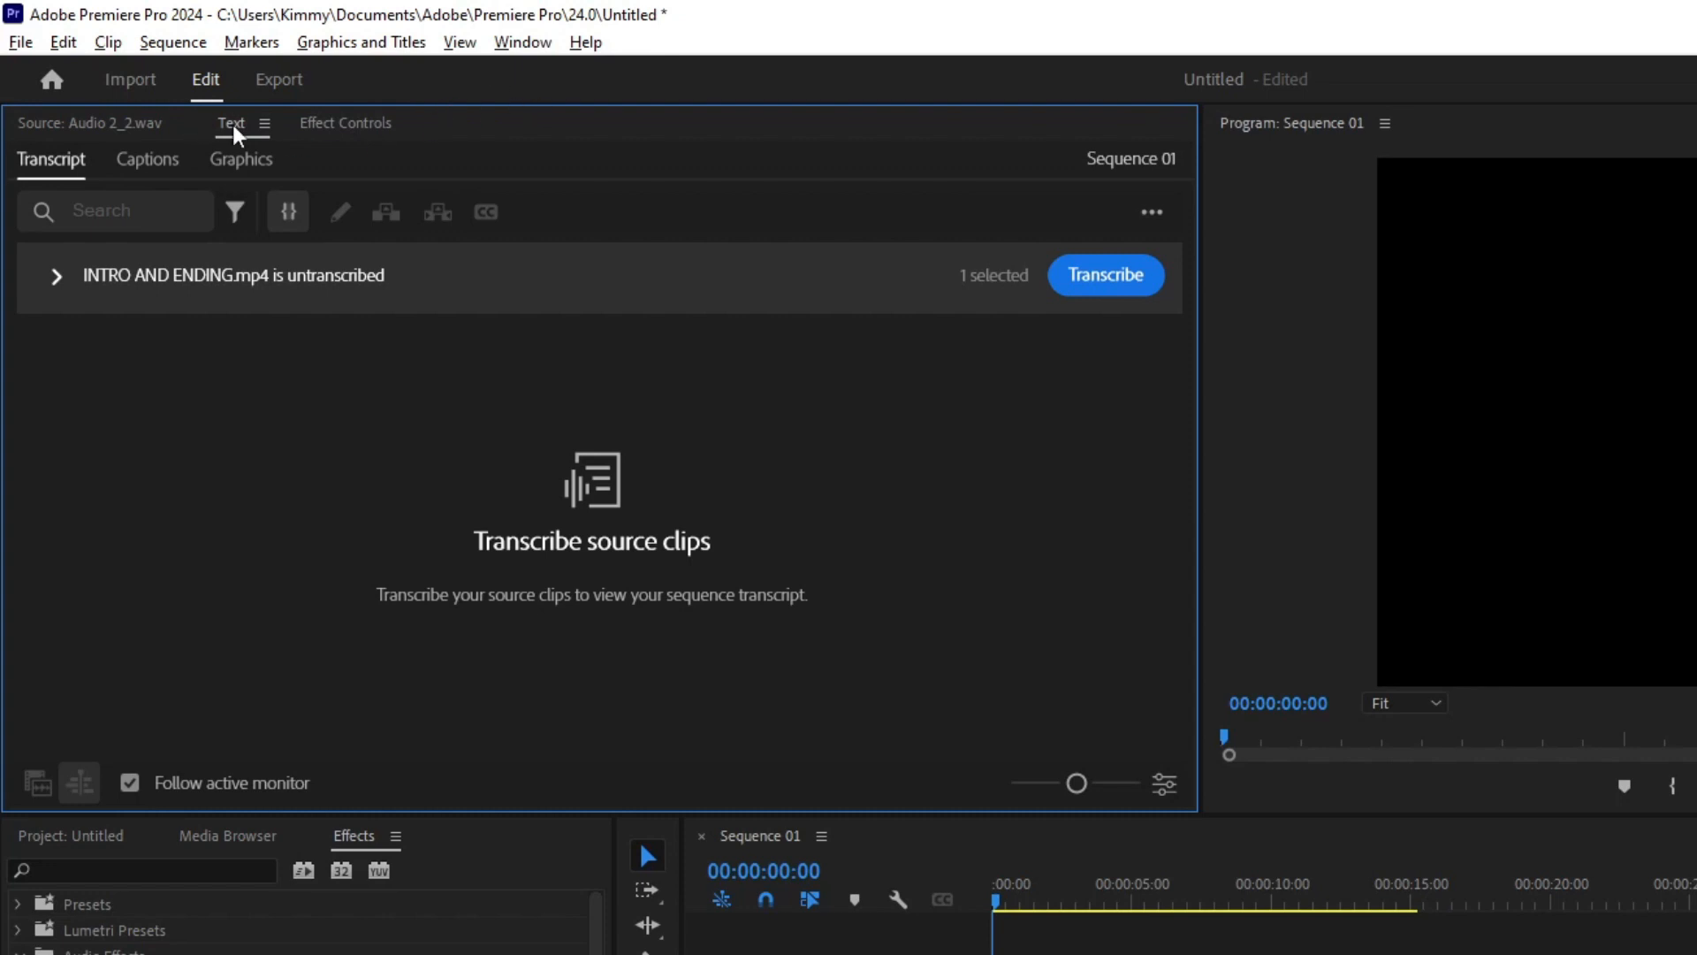
left_click(523, 44)
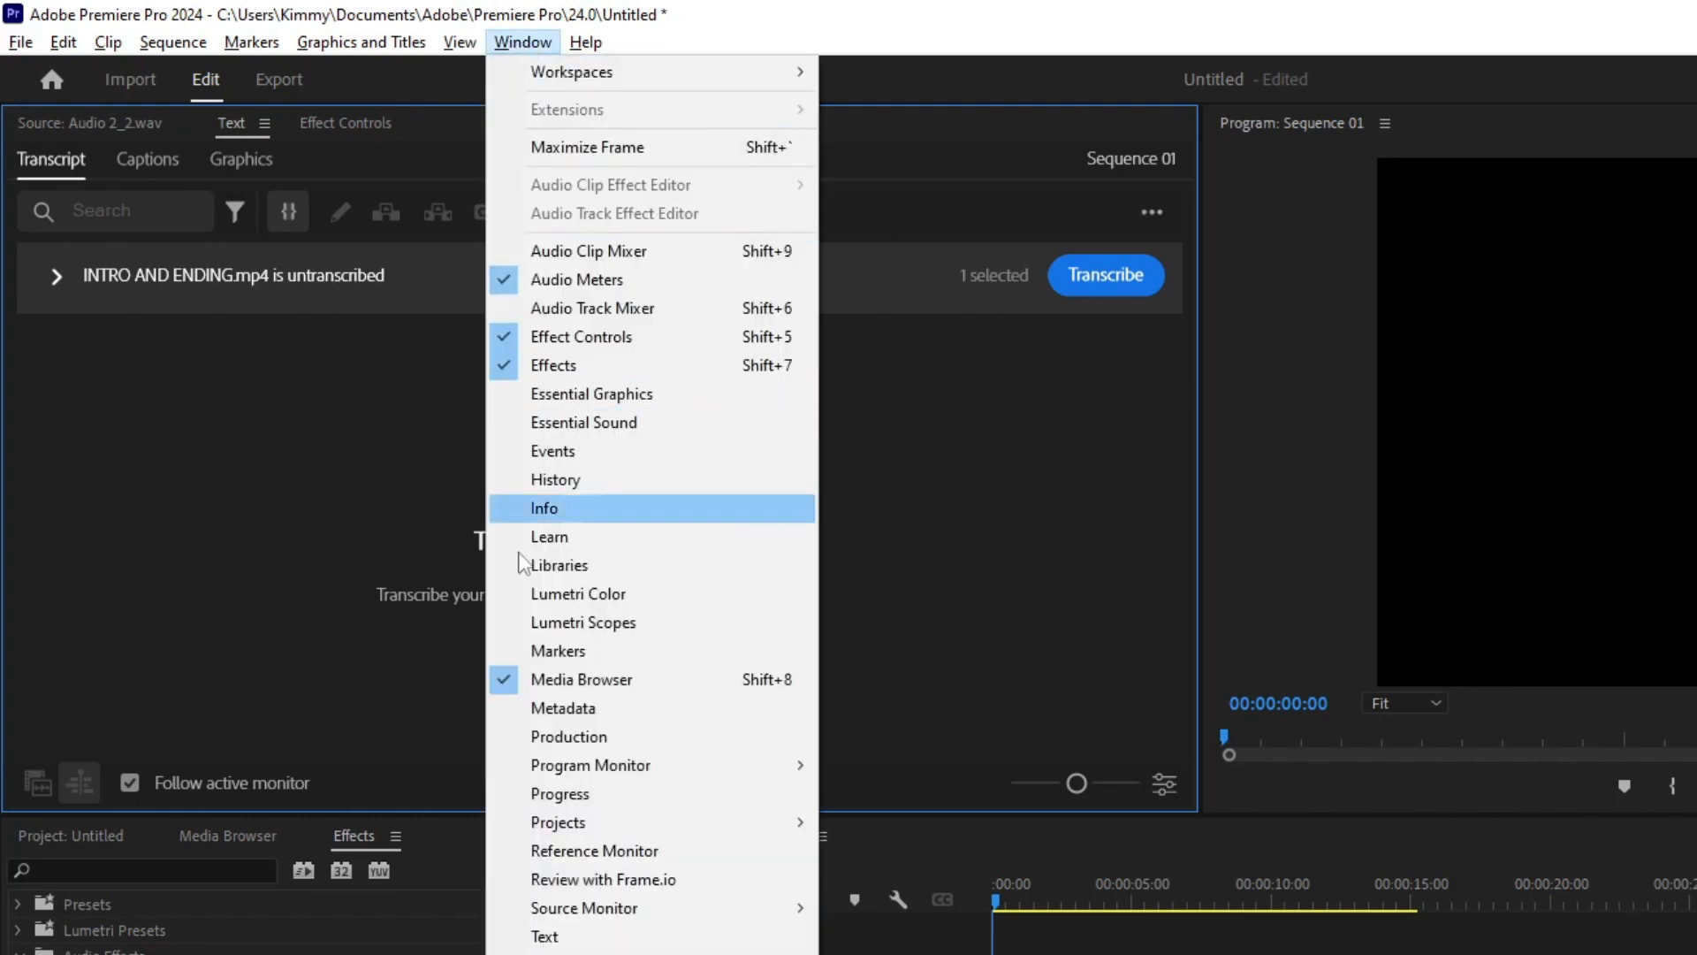
left_click(572, 939)
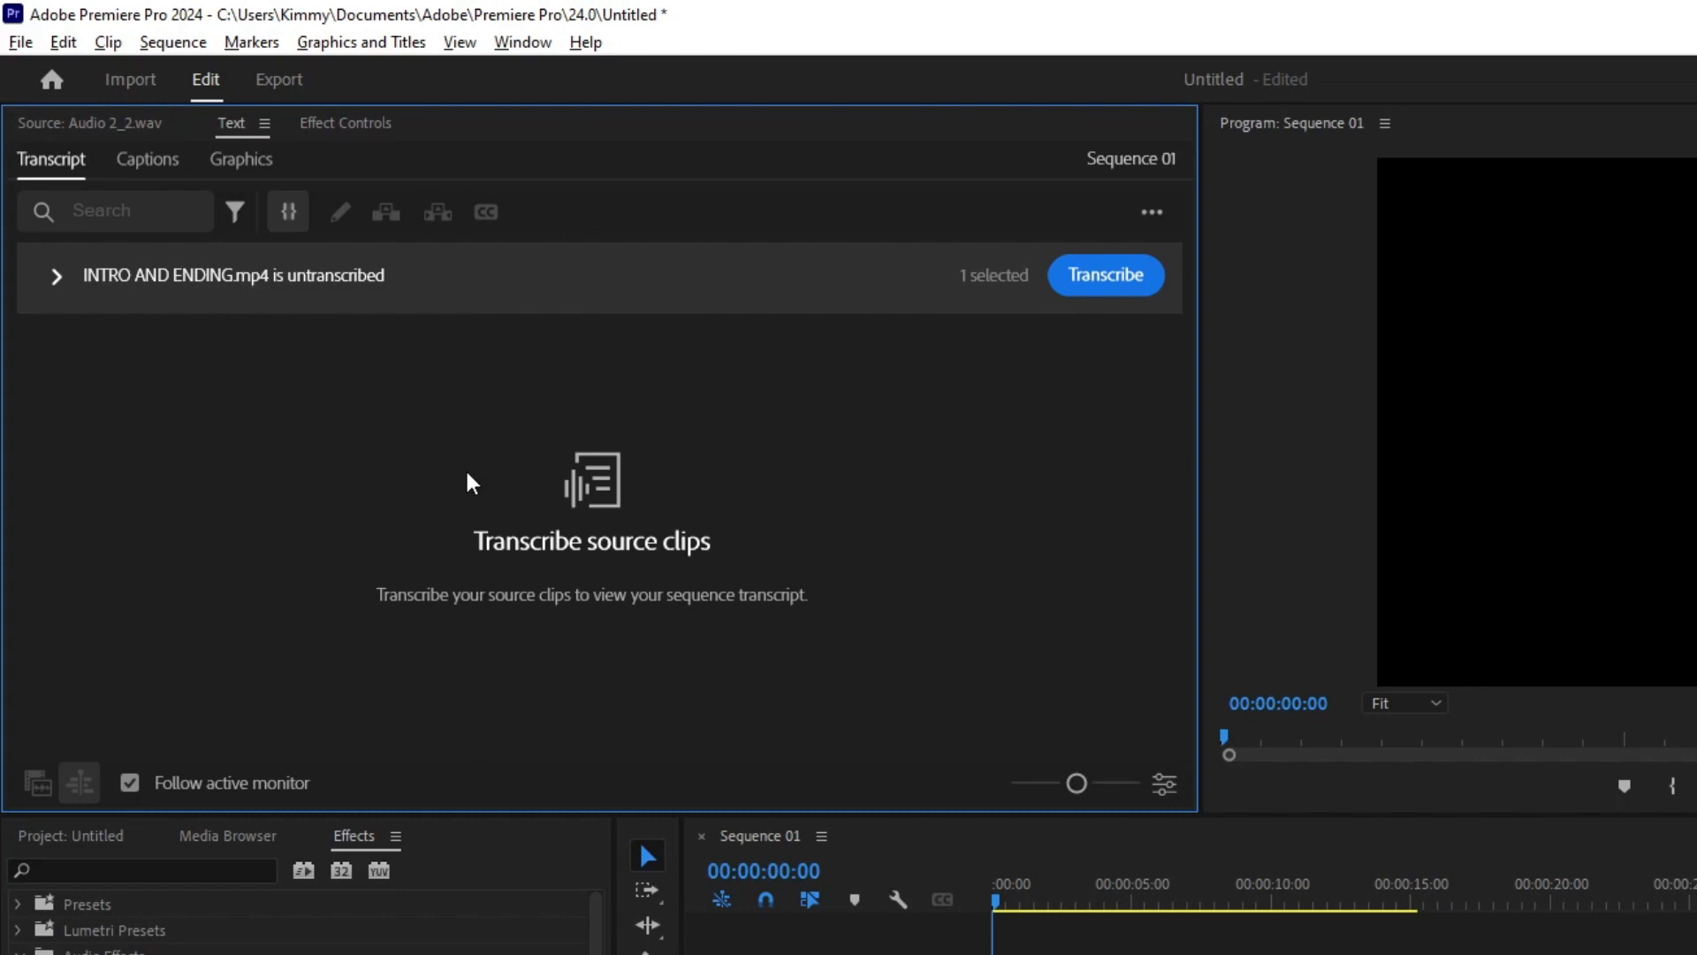
left_click(150, 161)
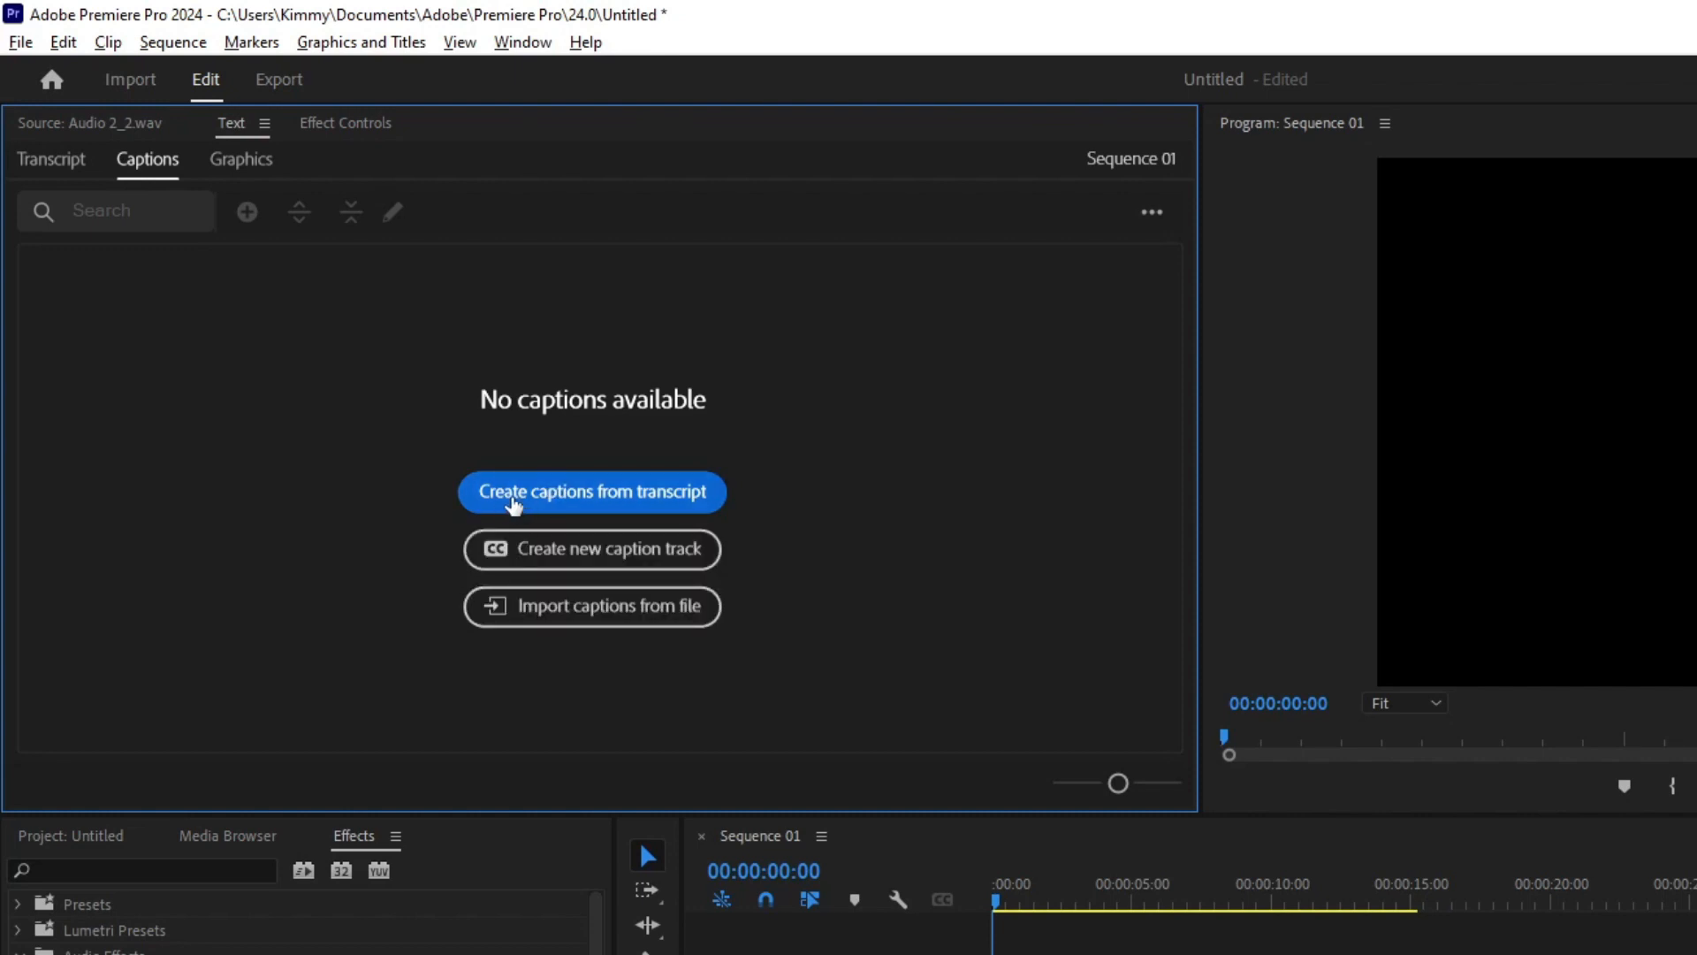
left_click(606, 502)
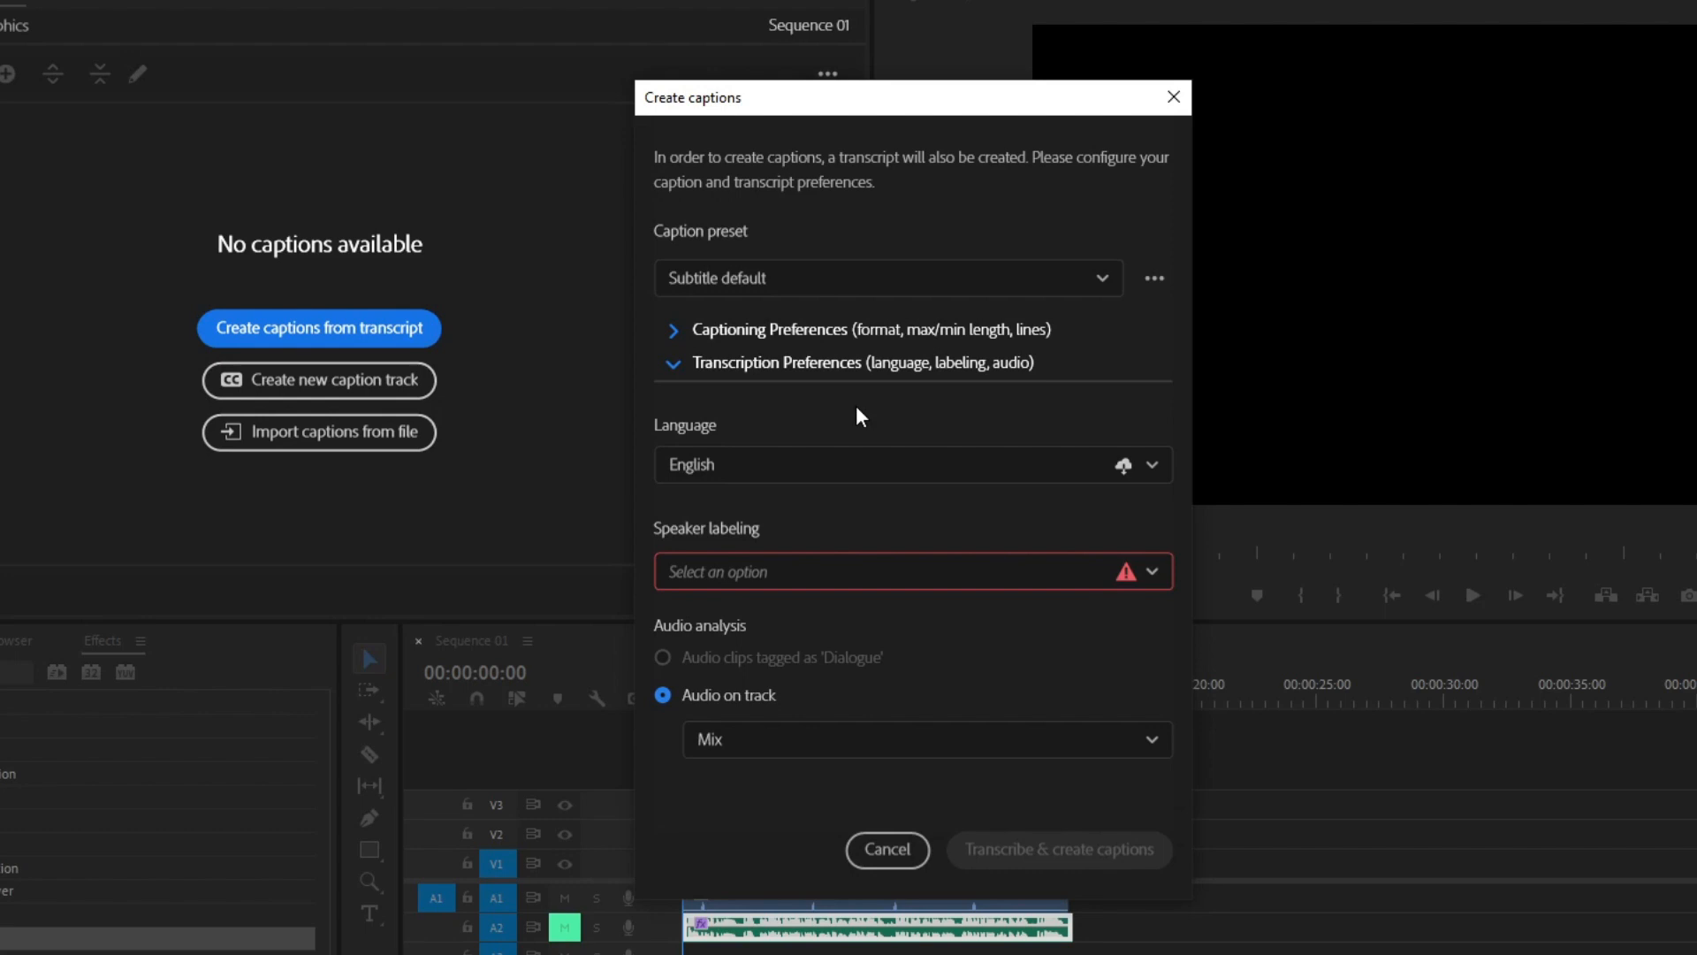
- Choose the Subtitle default caption preset and English as the transcription language
left_click(739, 294)
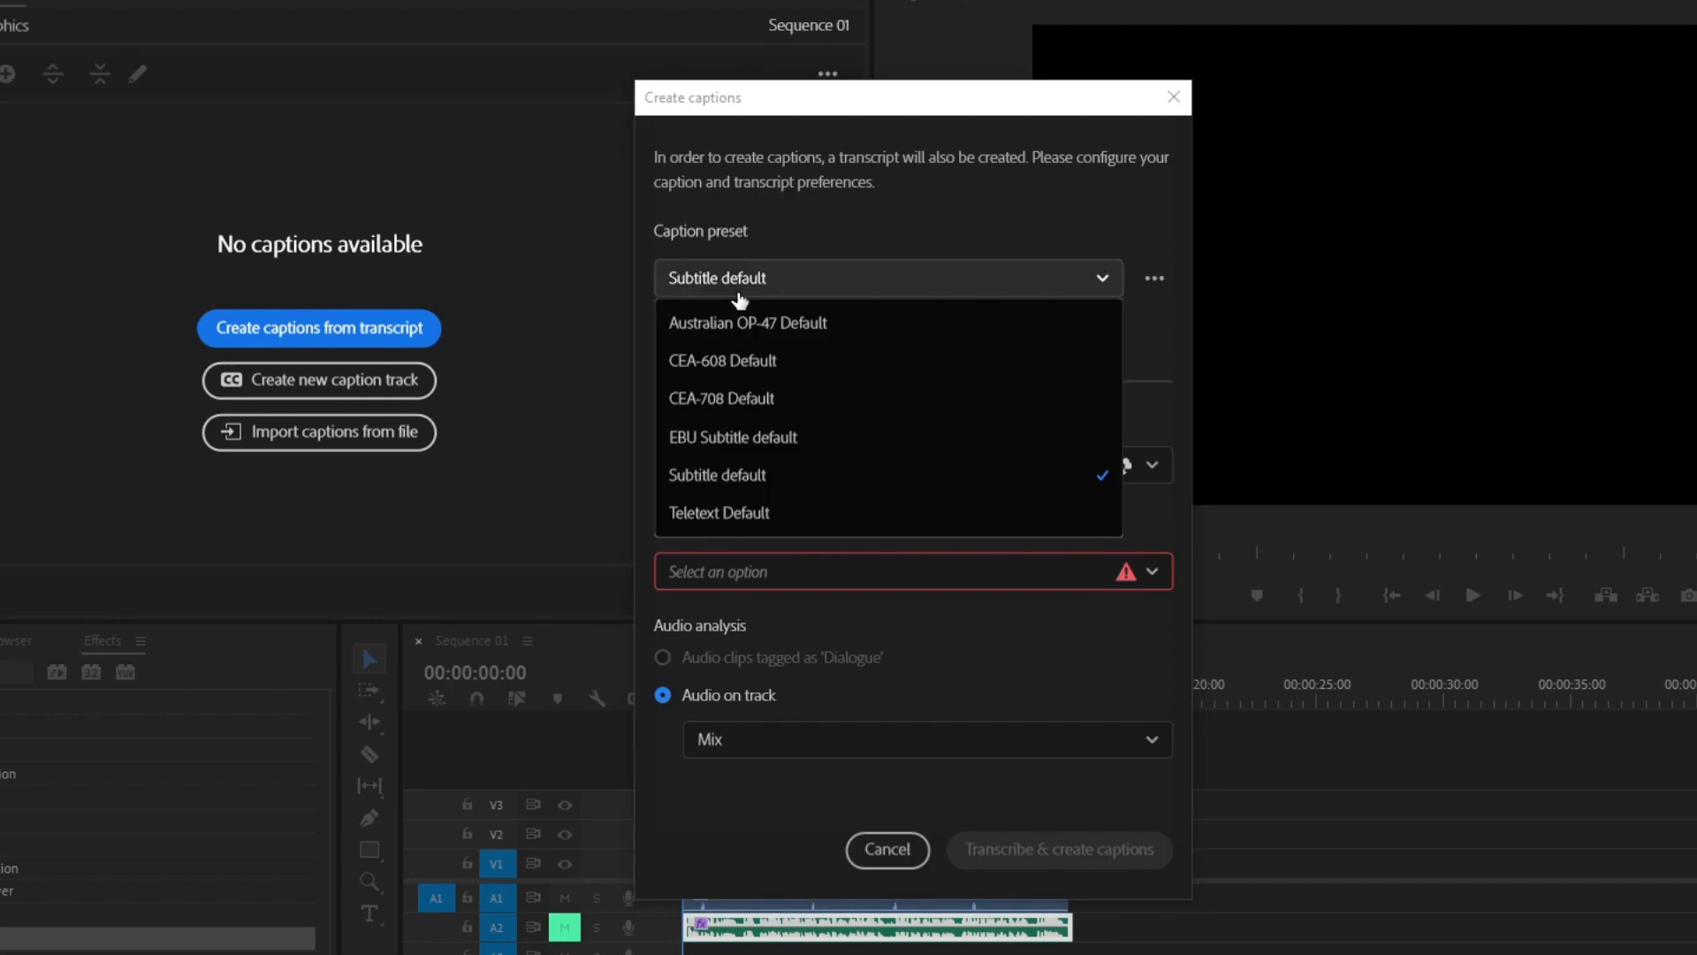
left_click(731, 482)
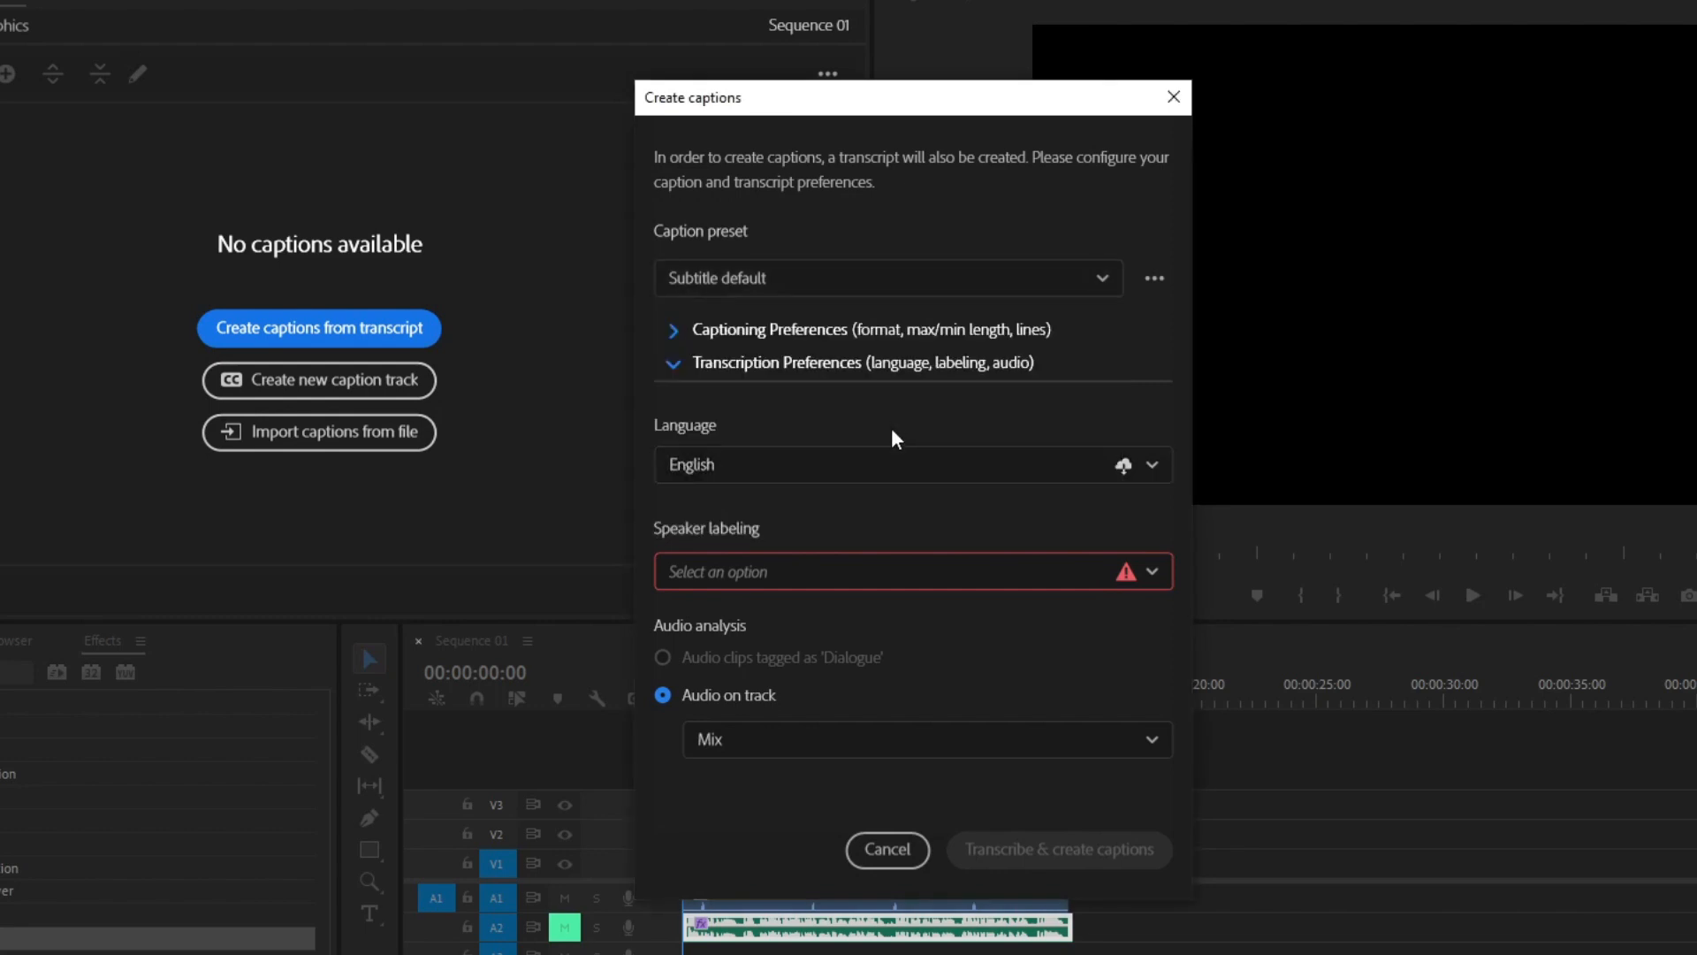
left_click(887, 467)
scroll(880, 530, "down", 1)
scroll(881, 530, "down", 1)
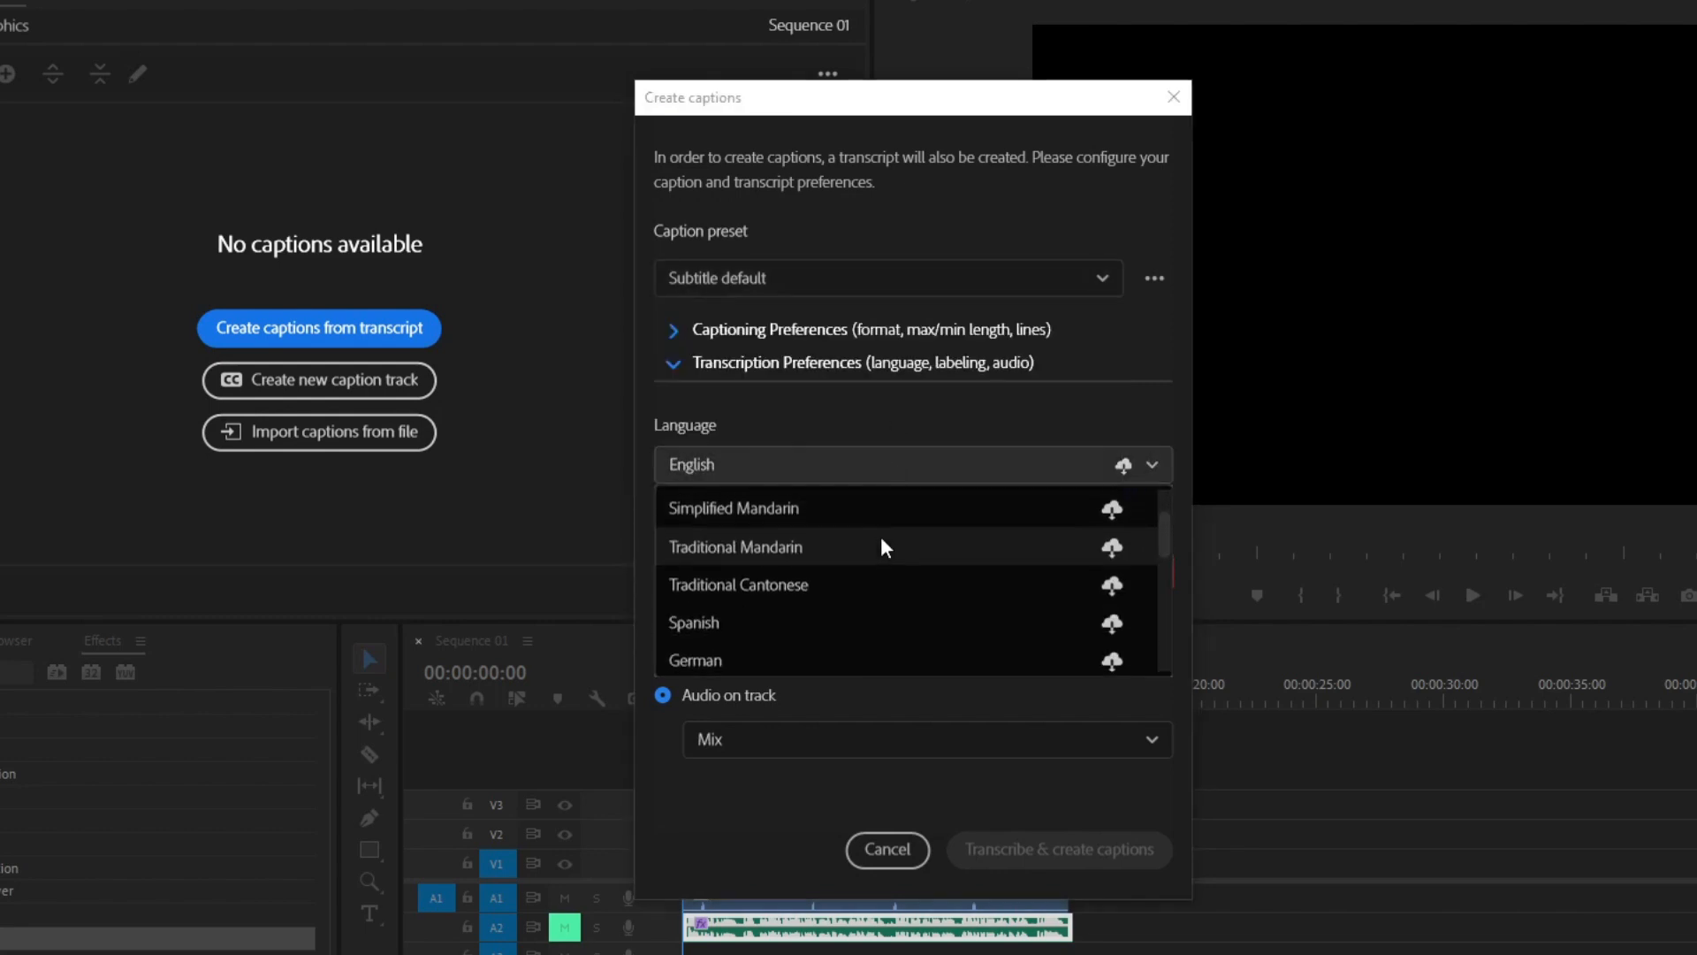
scroll(892, 569, "down", 2)
scroll(891, 569, "up", 2)
scroll(892, 569, "up", 2)
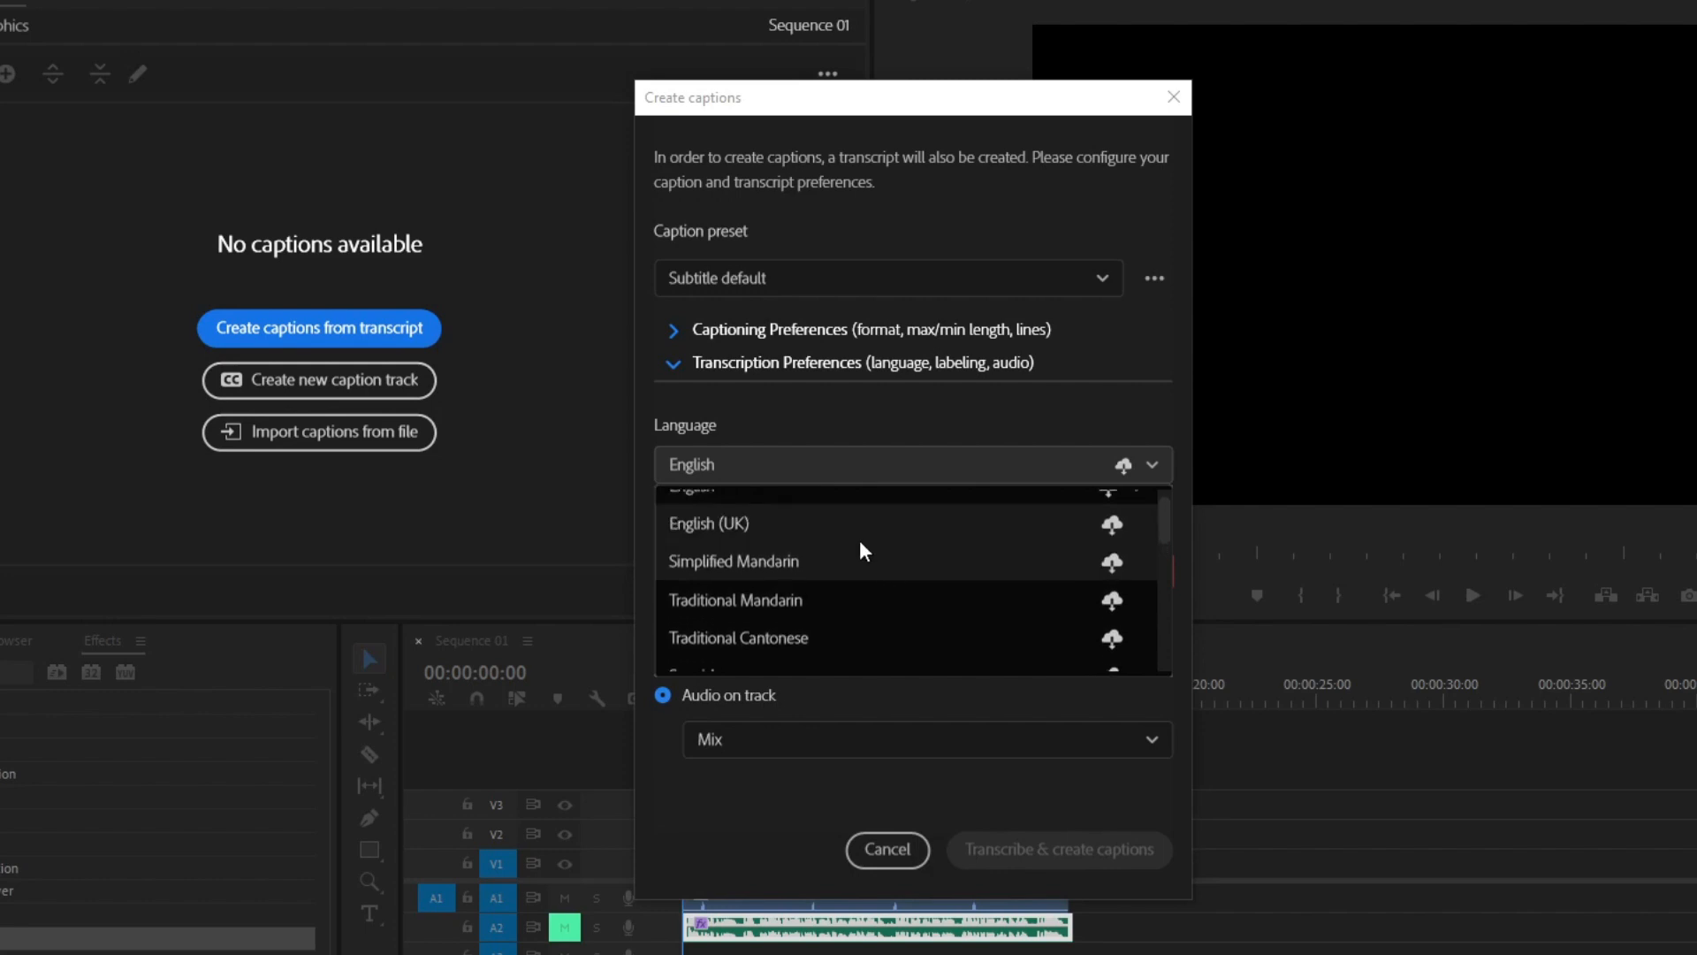
left_click(842, 509)
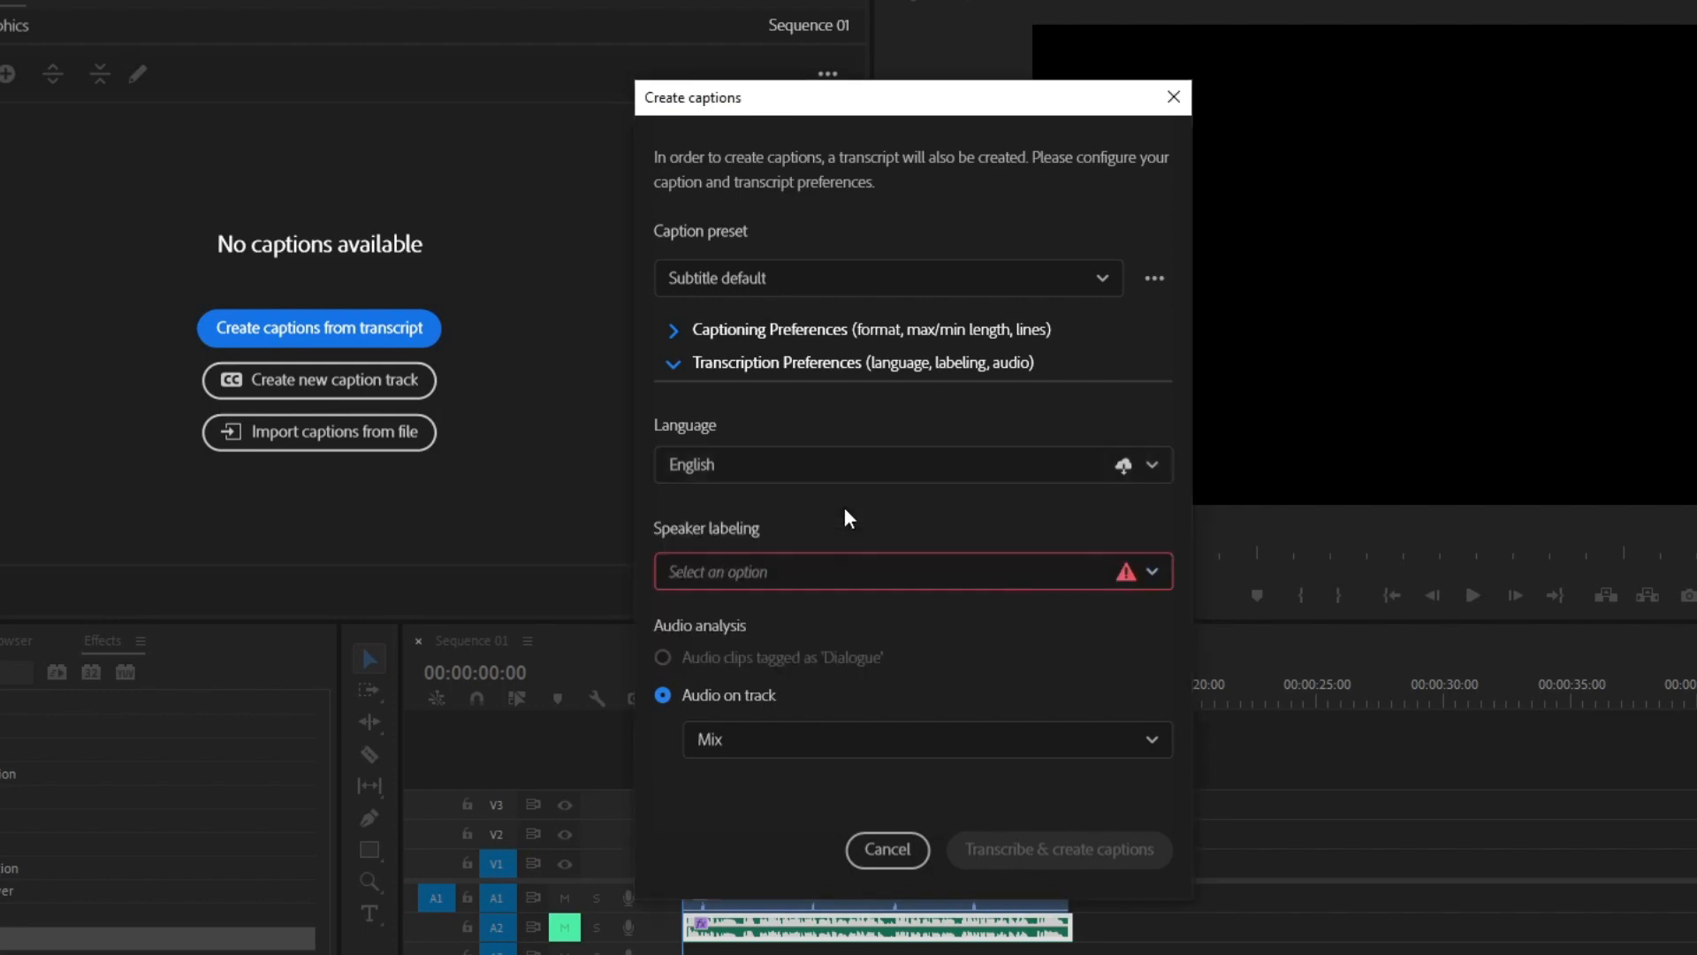
- Set speaker labeling to not separate speakers, choose Audio 2 for analysis, and transcribe and create the captions
left_click(762, 573)
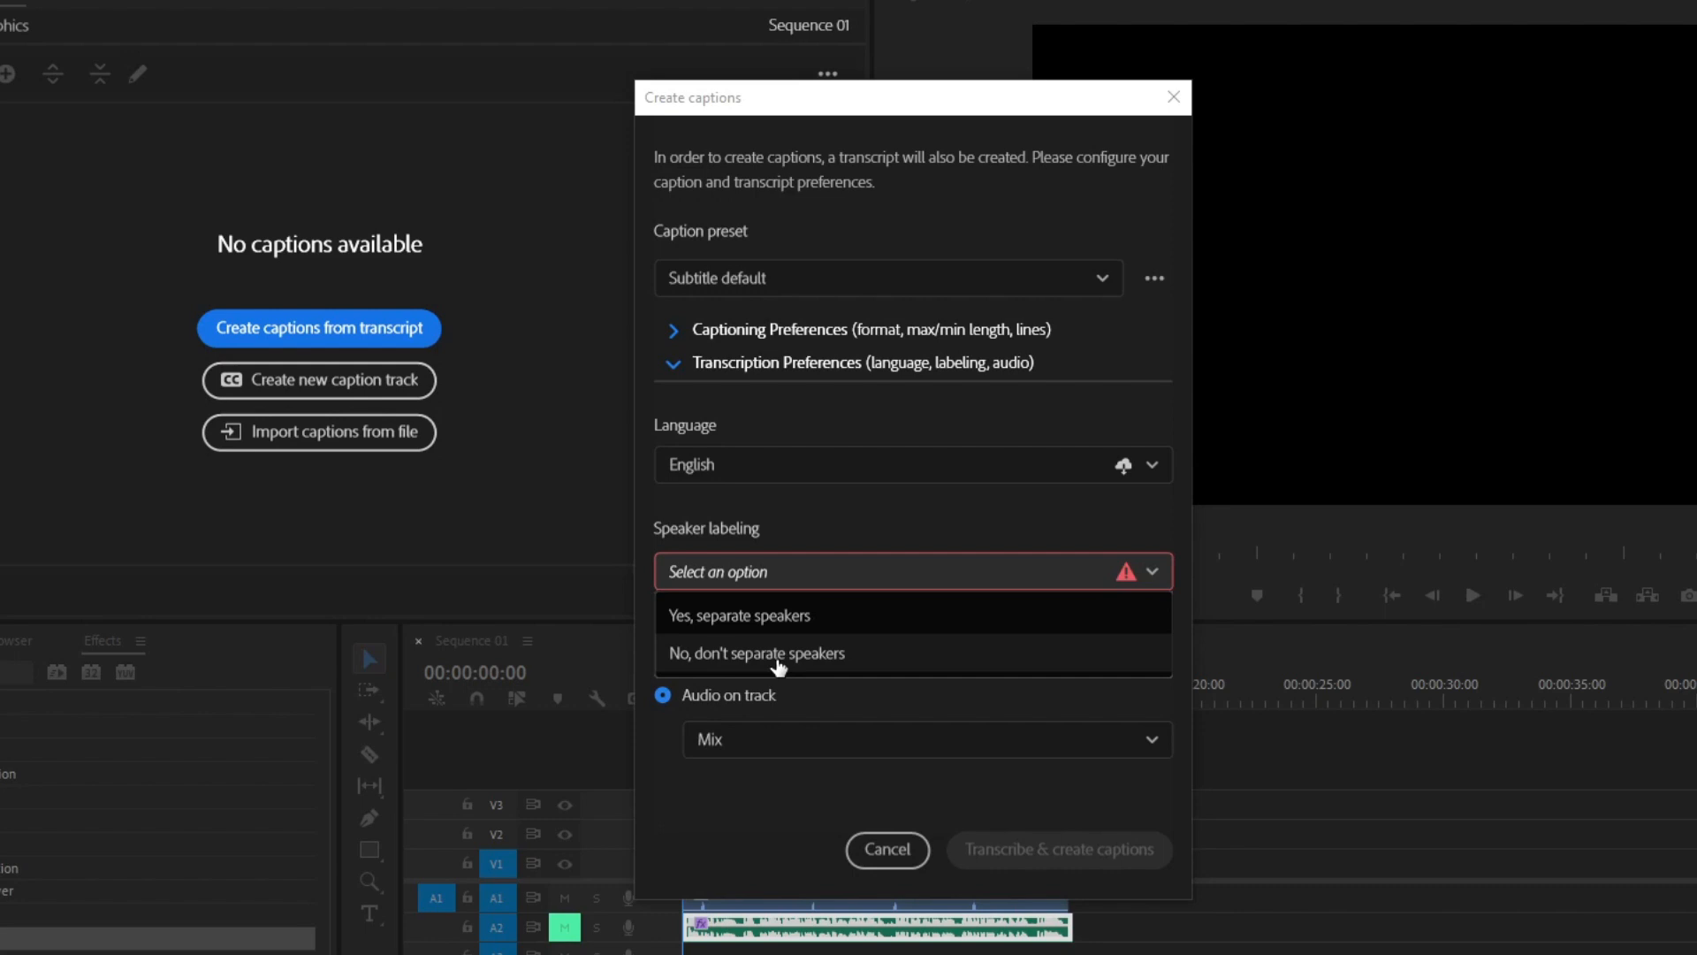
left_click(778, 655)
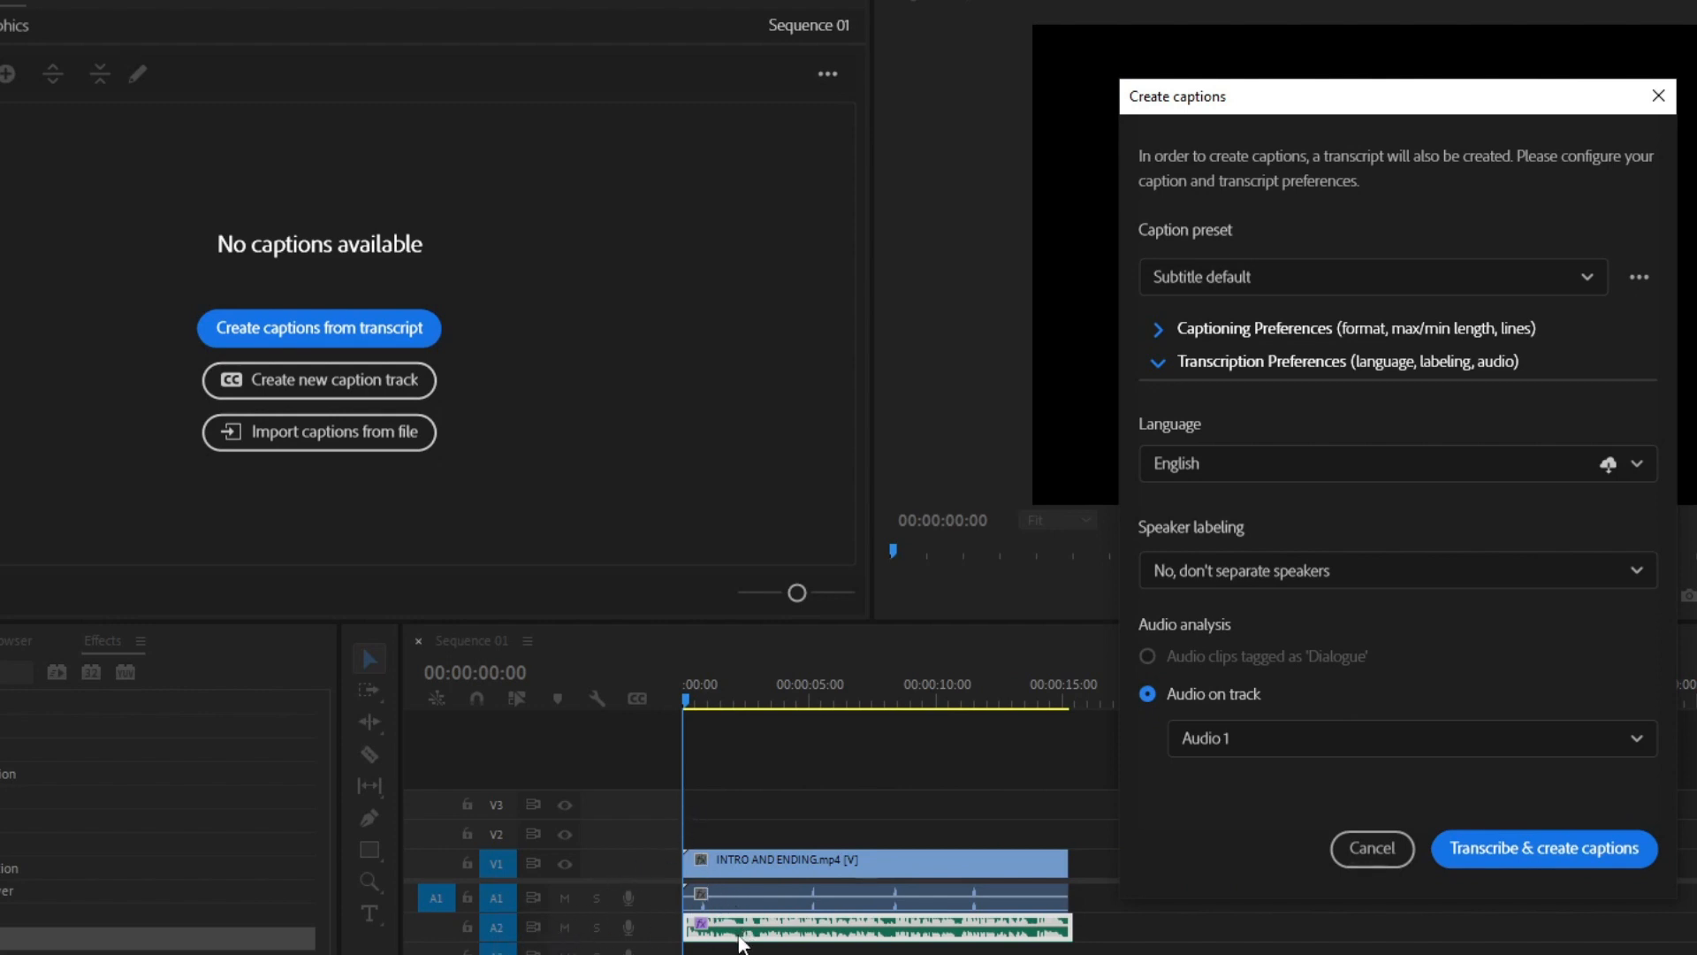
left_click(1276, 754)
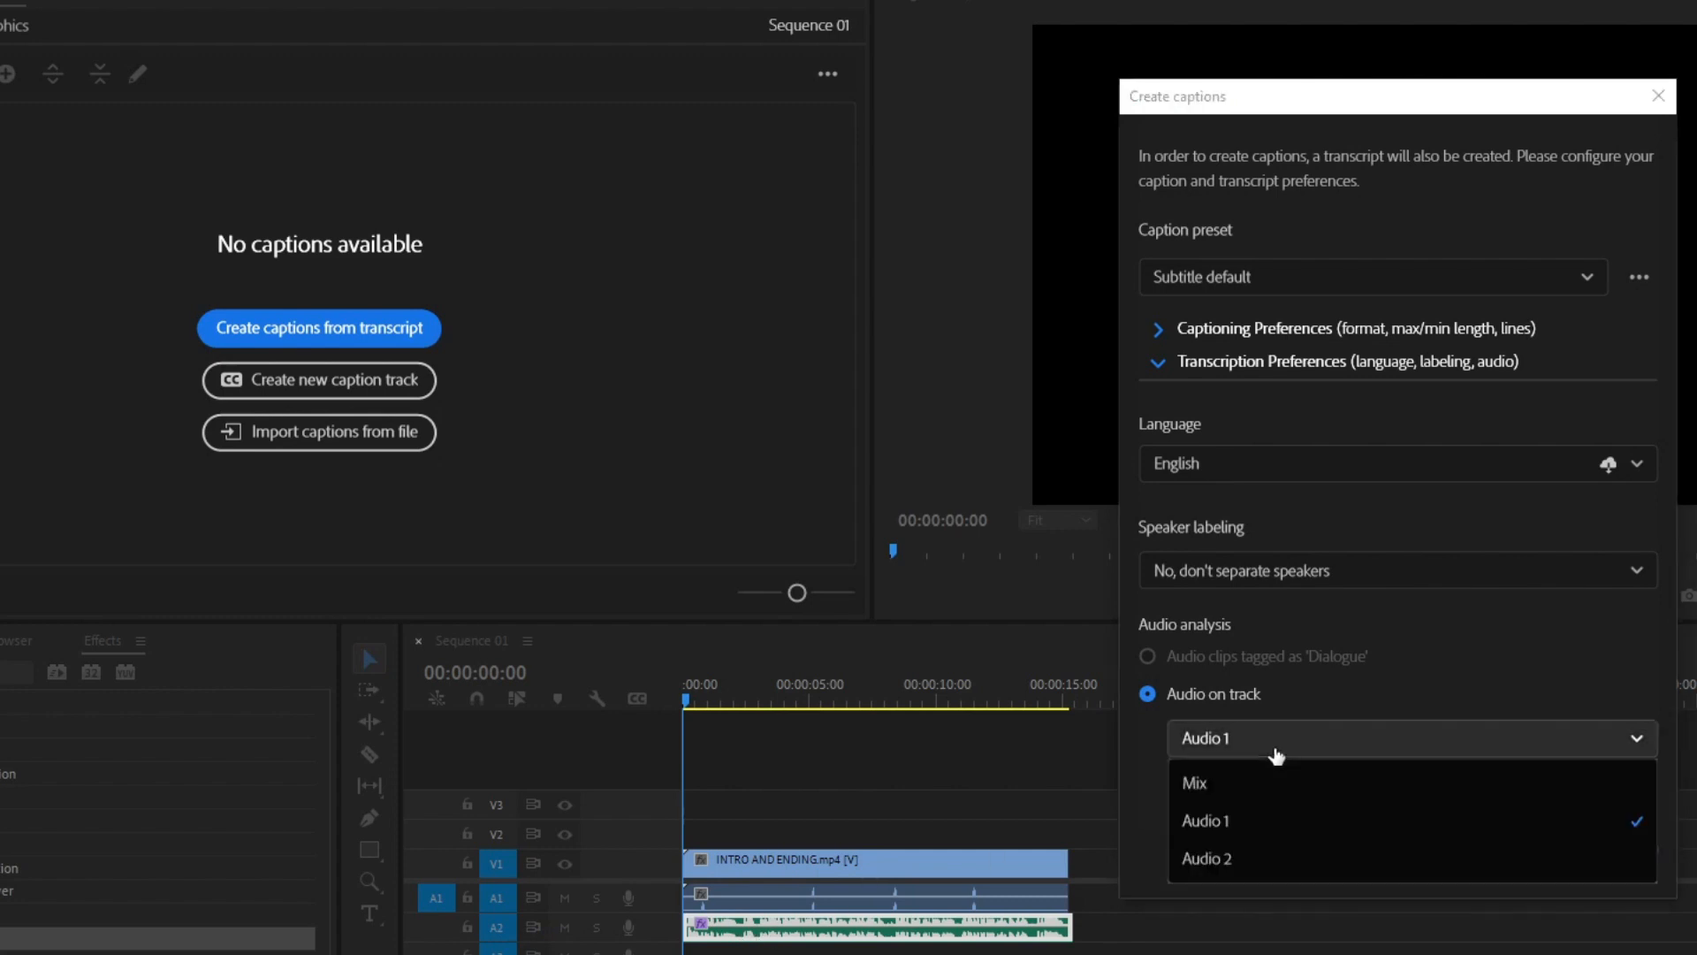
left_click(1247, 862)
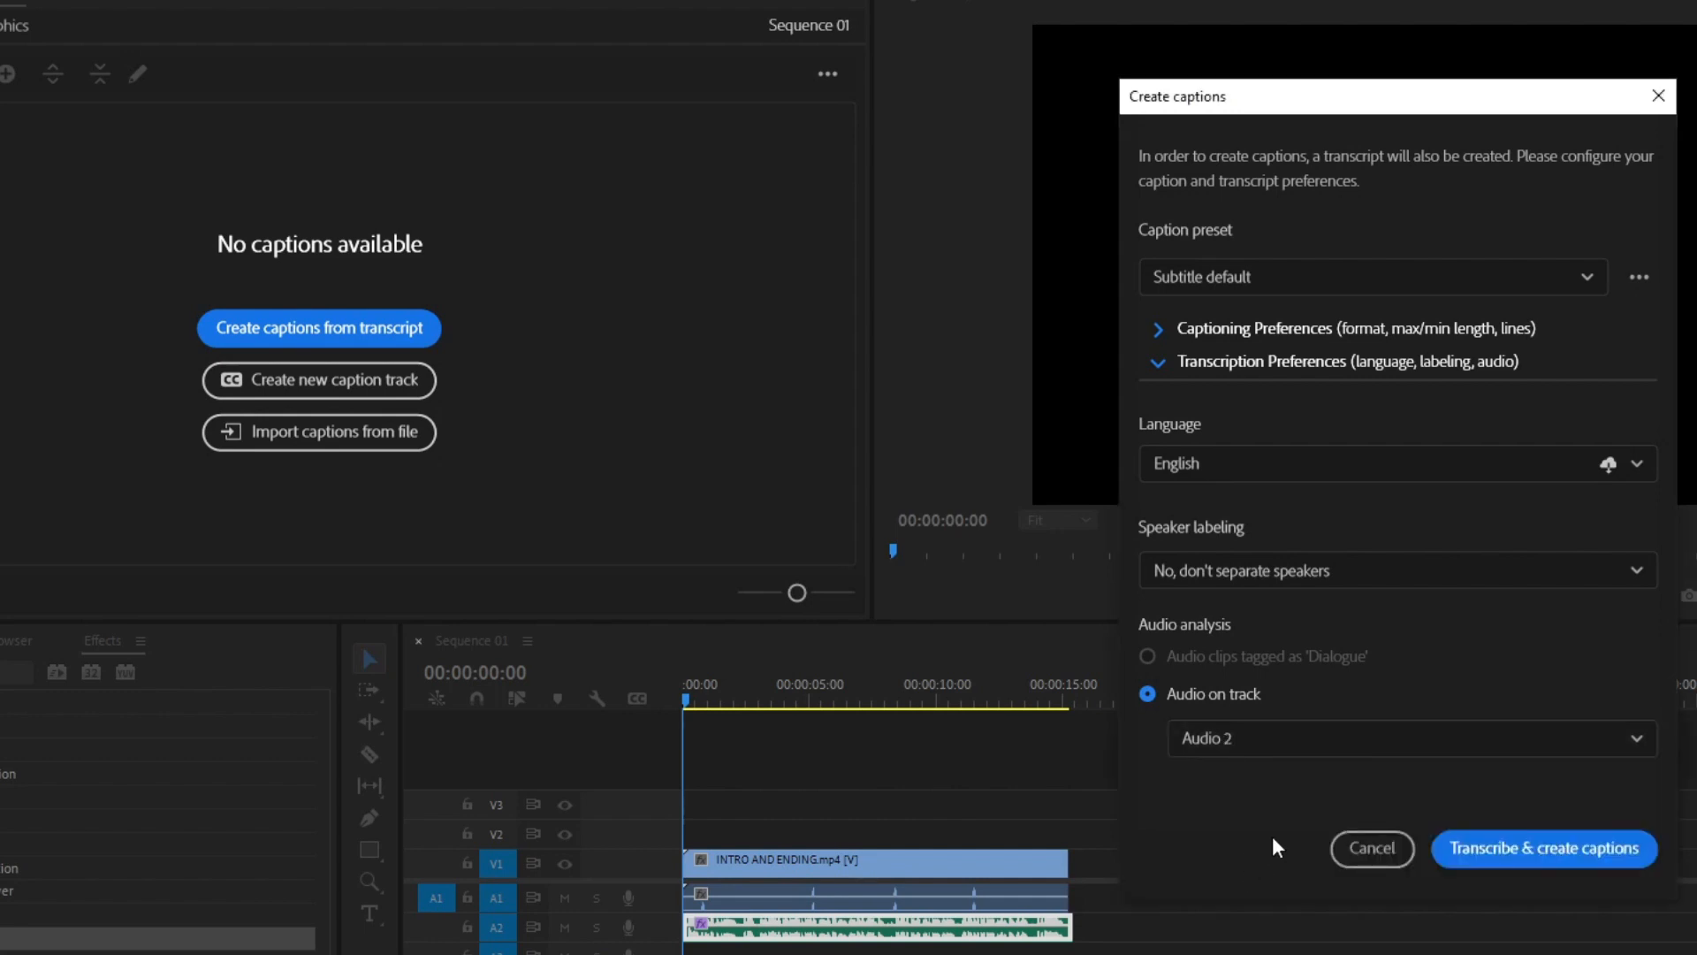
left_click(1555, 851)
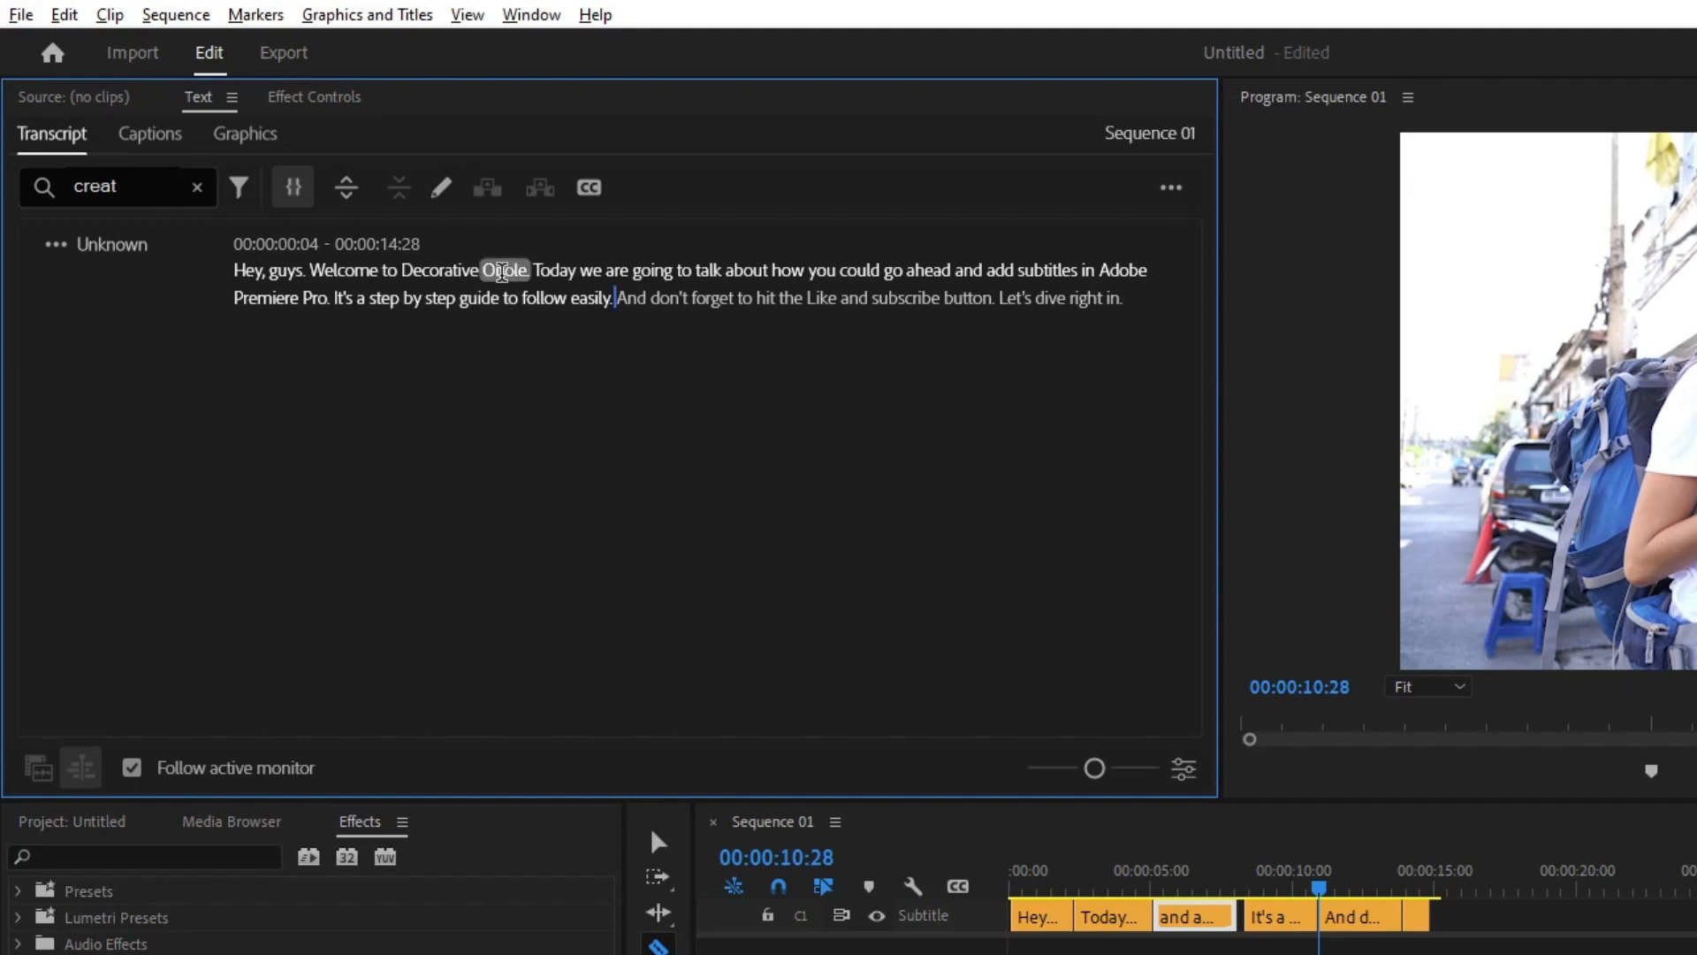
- Replace "Decorative Oriole" in the transcript with "Tech Tricks Tutorial"
double_click(505, 270)
left_click_drag(557, 271, 521, 261)
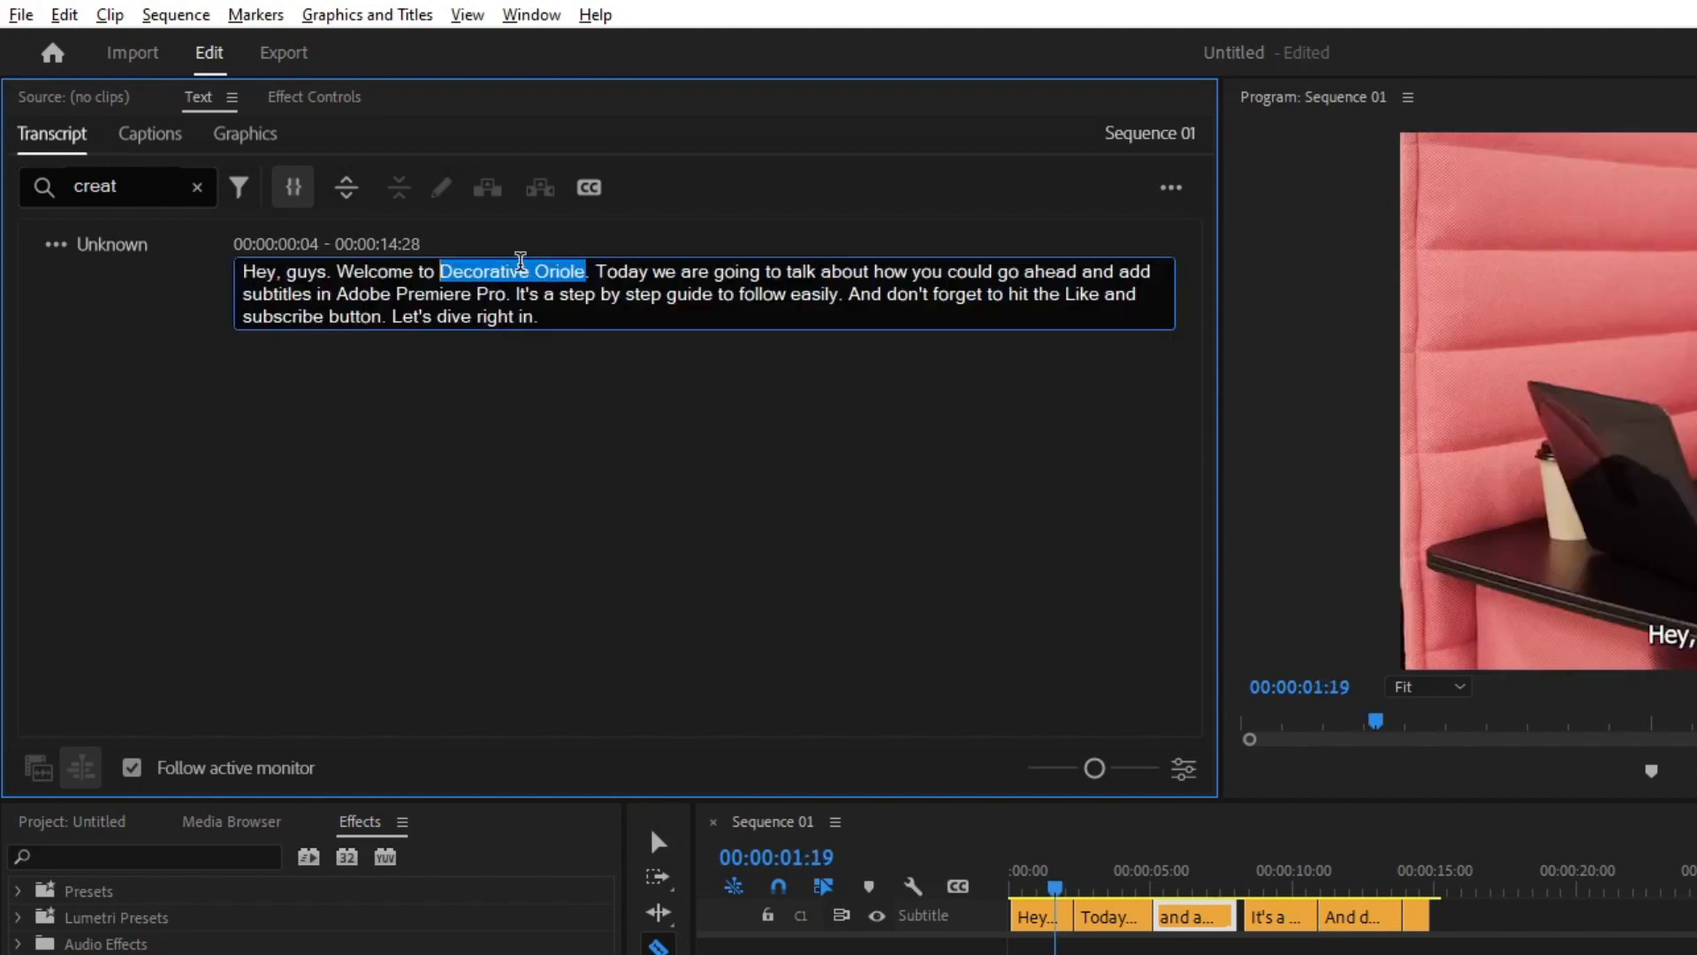
key("BackSpace")
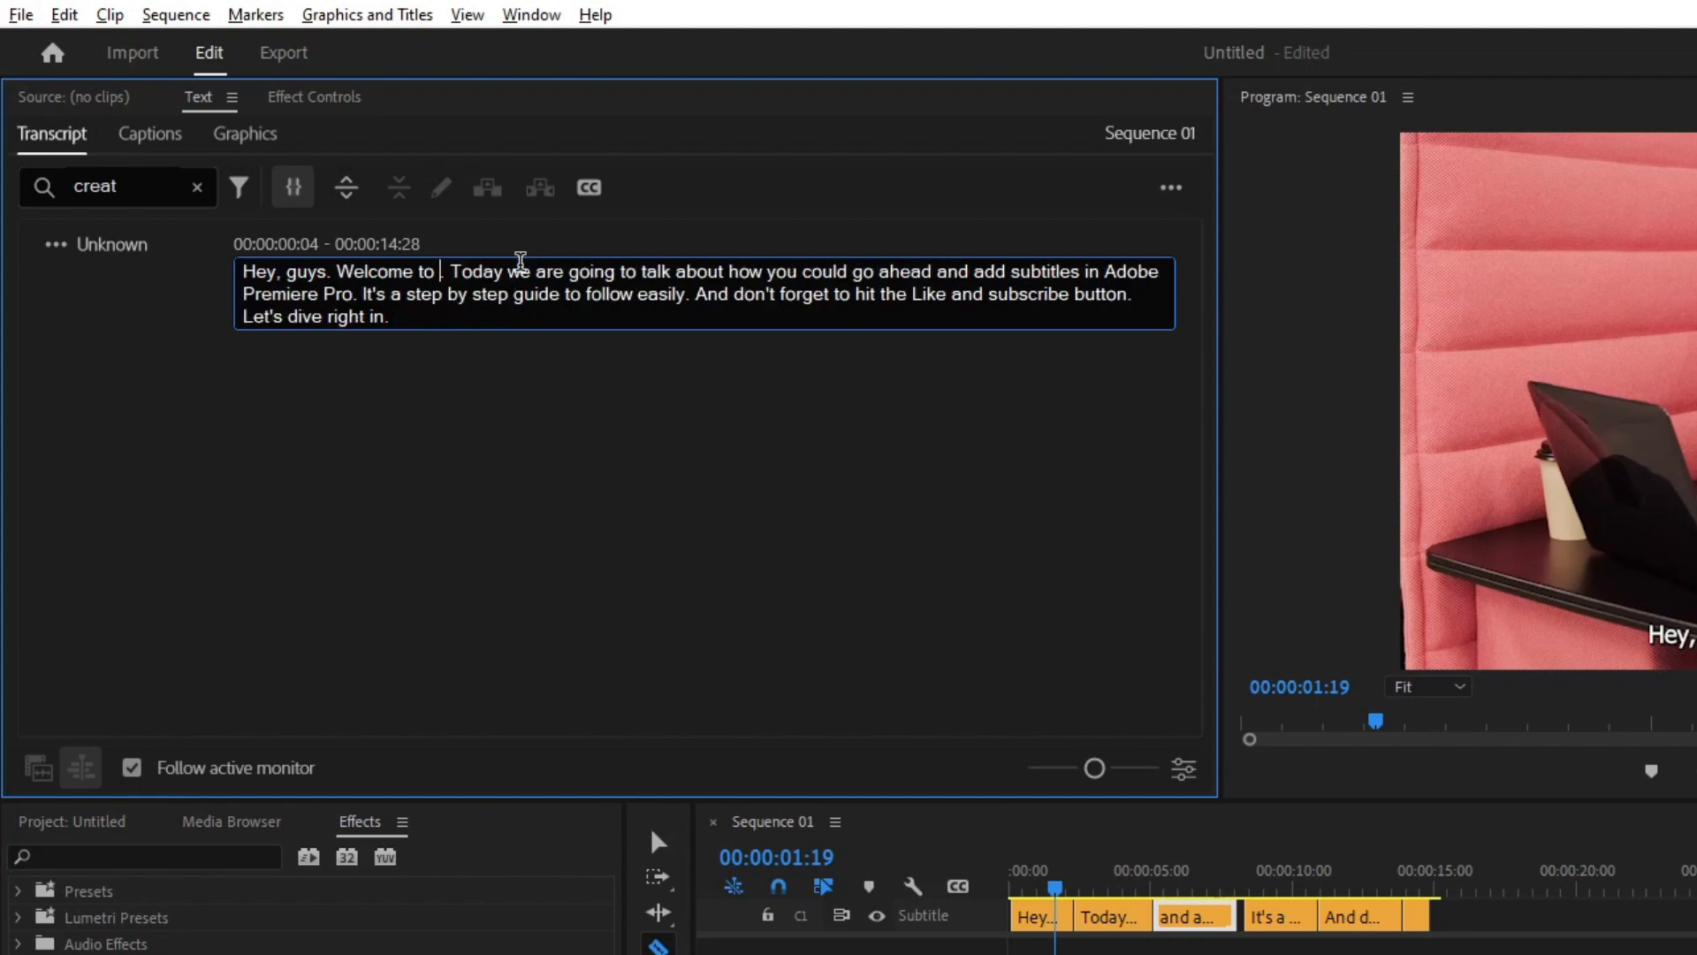
type("Te")
type("ch Tricks Tu")
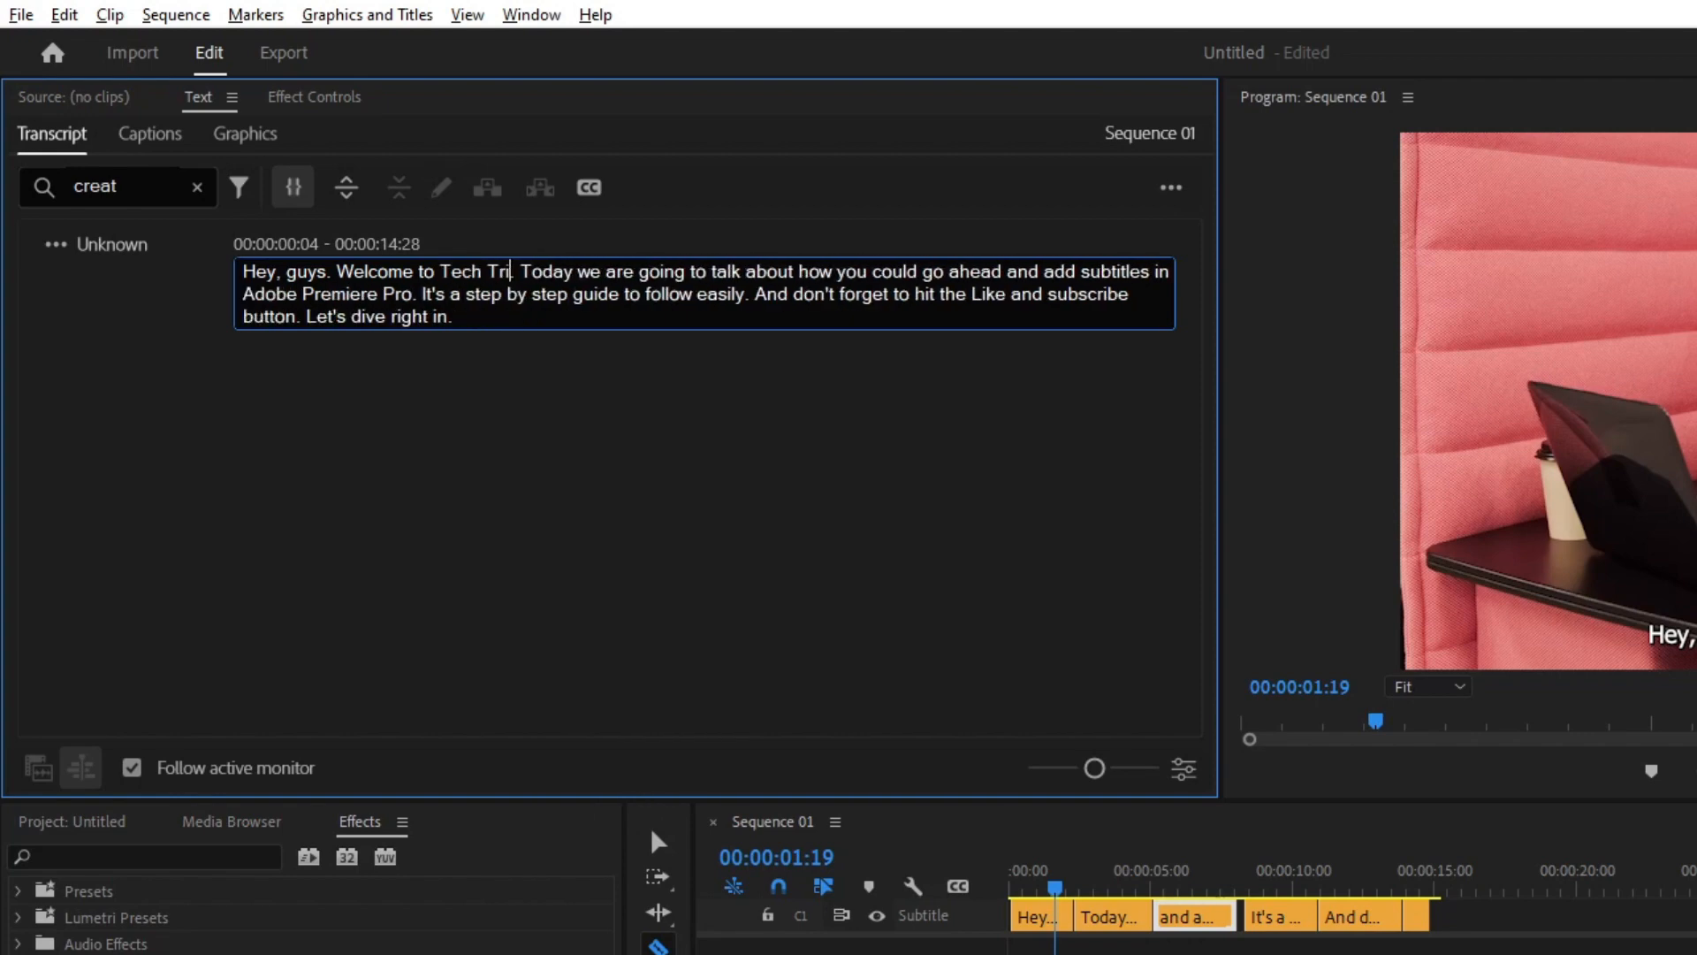
type("torial.")
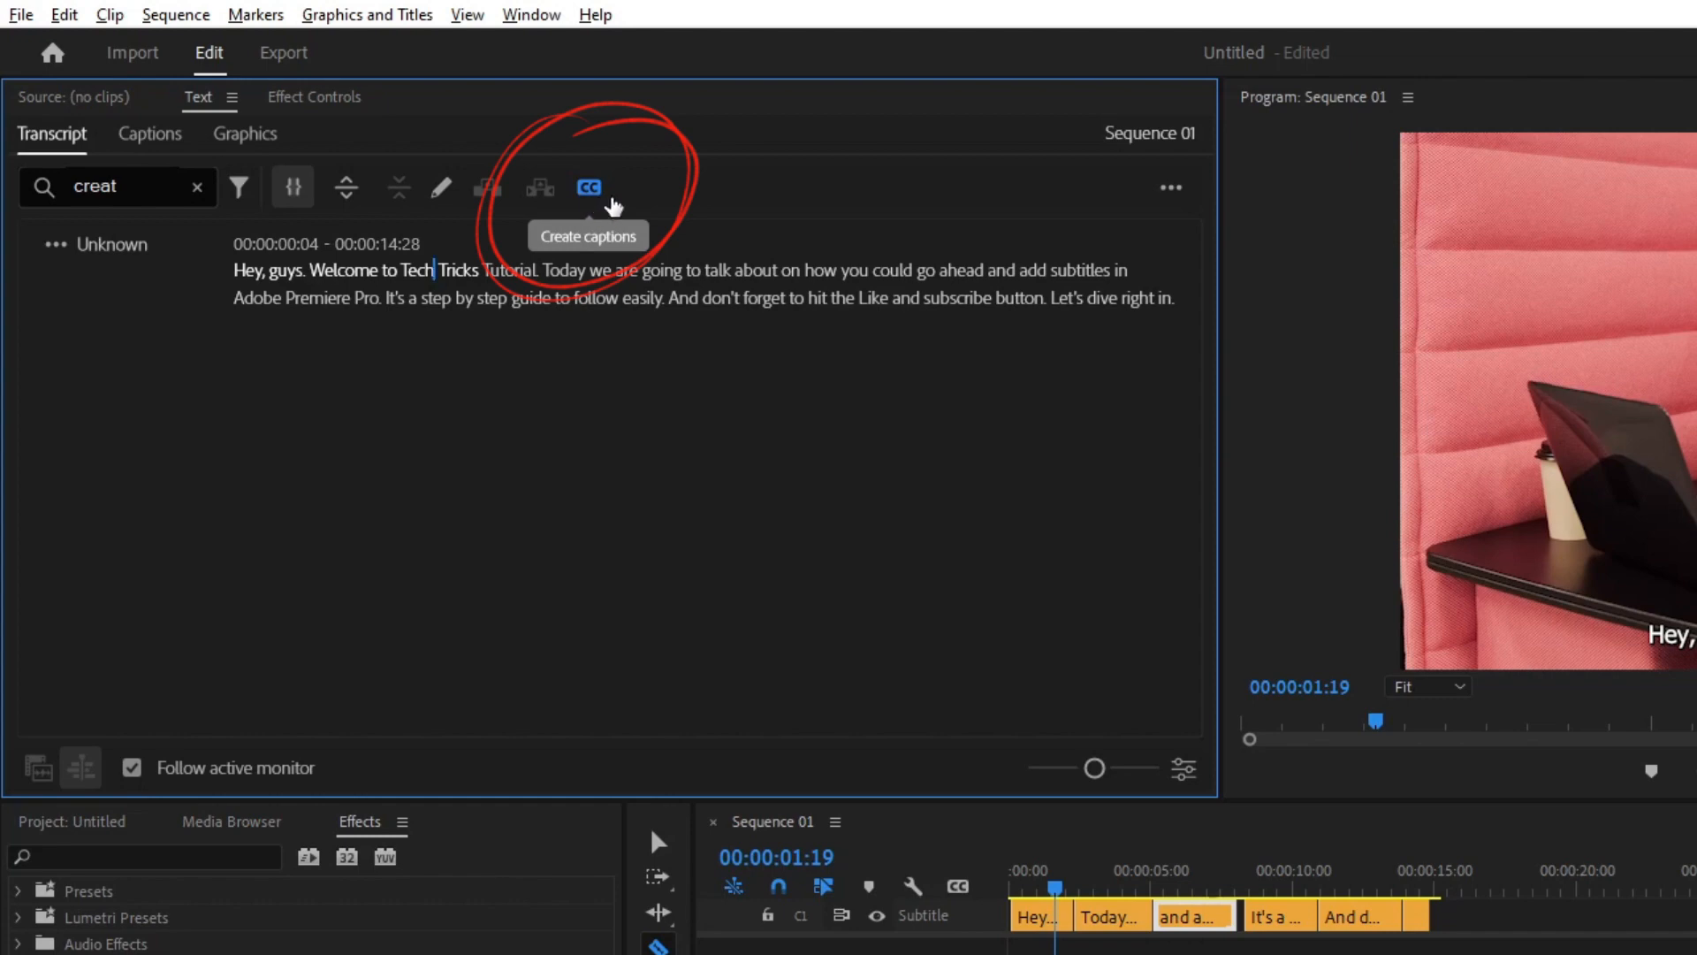
- Create single-line captions from the corrected transcript with a maximum length of 14 characters and a minimum duration of 1.5 seconds
left_click(591, 196)
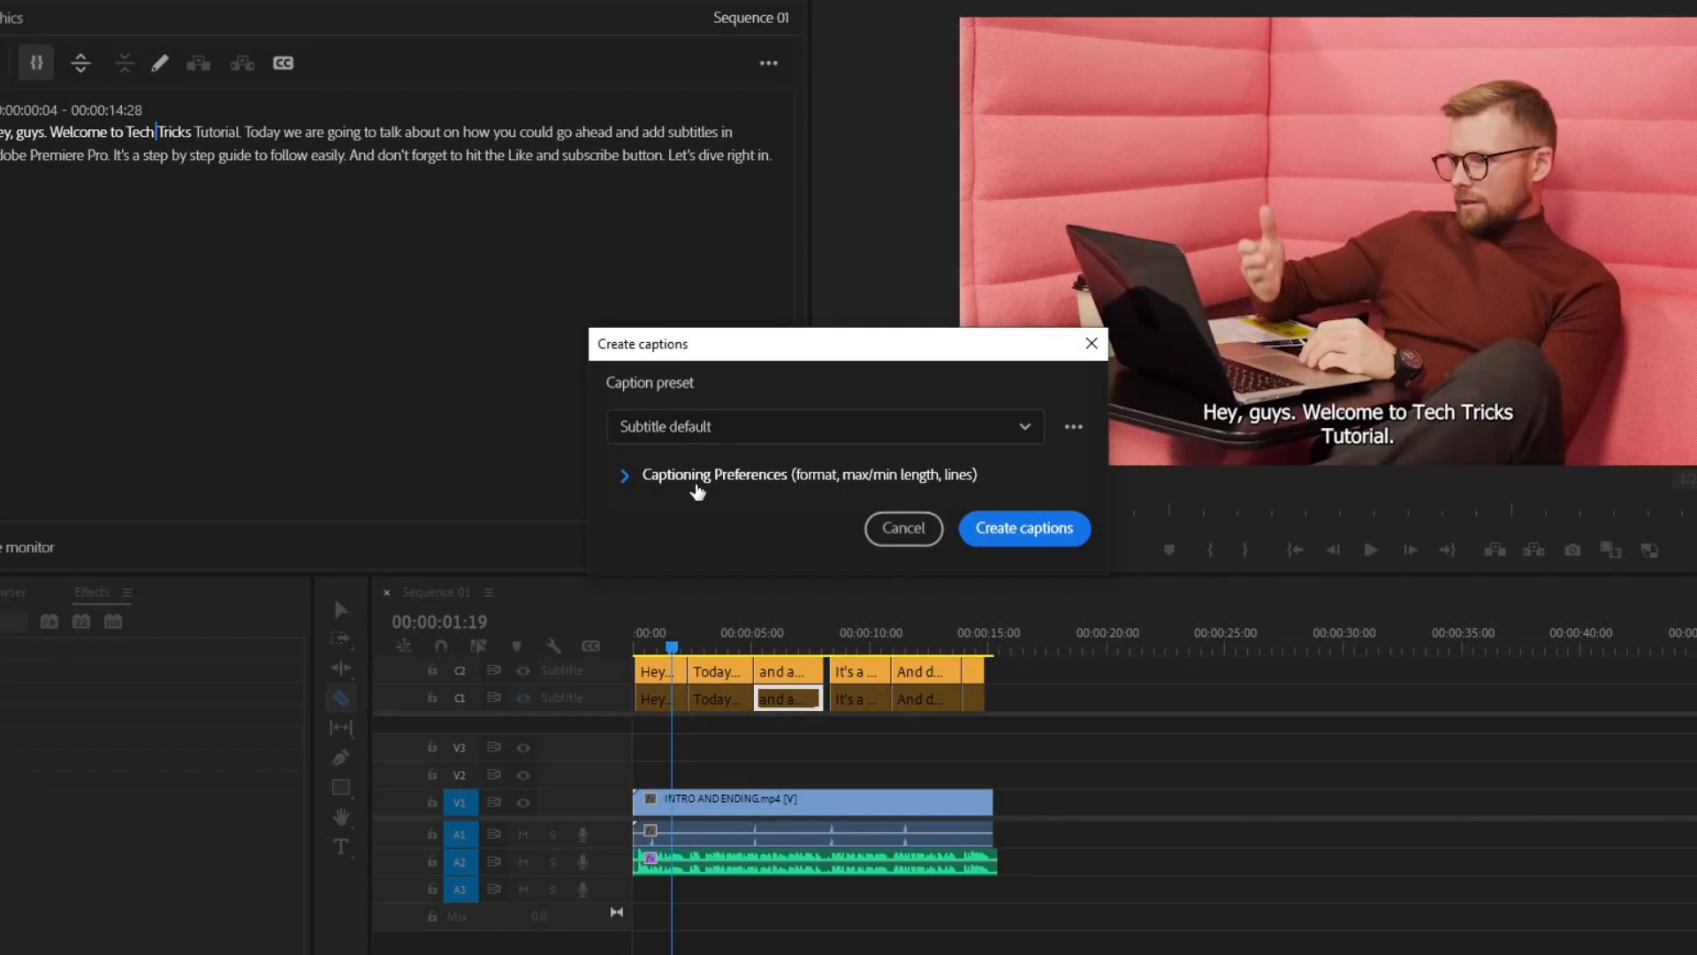
left_click(655, 477)
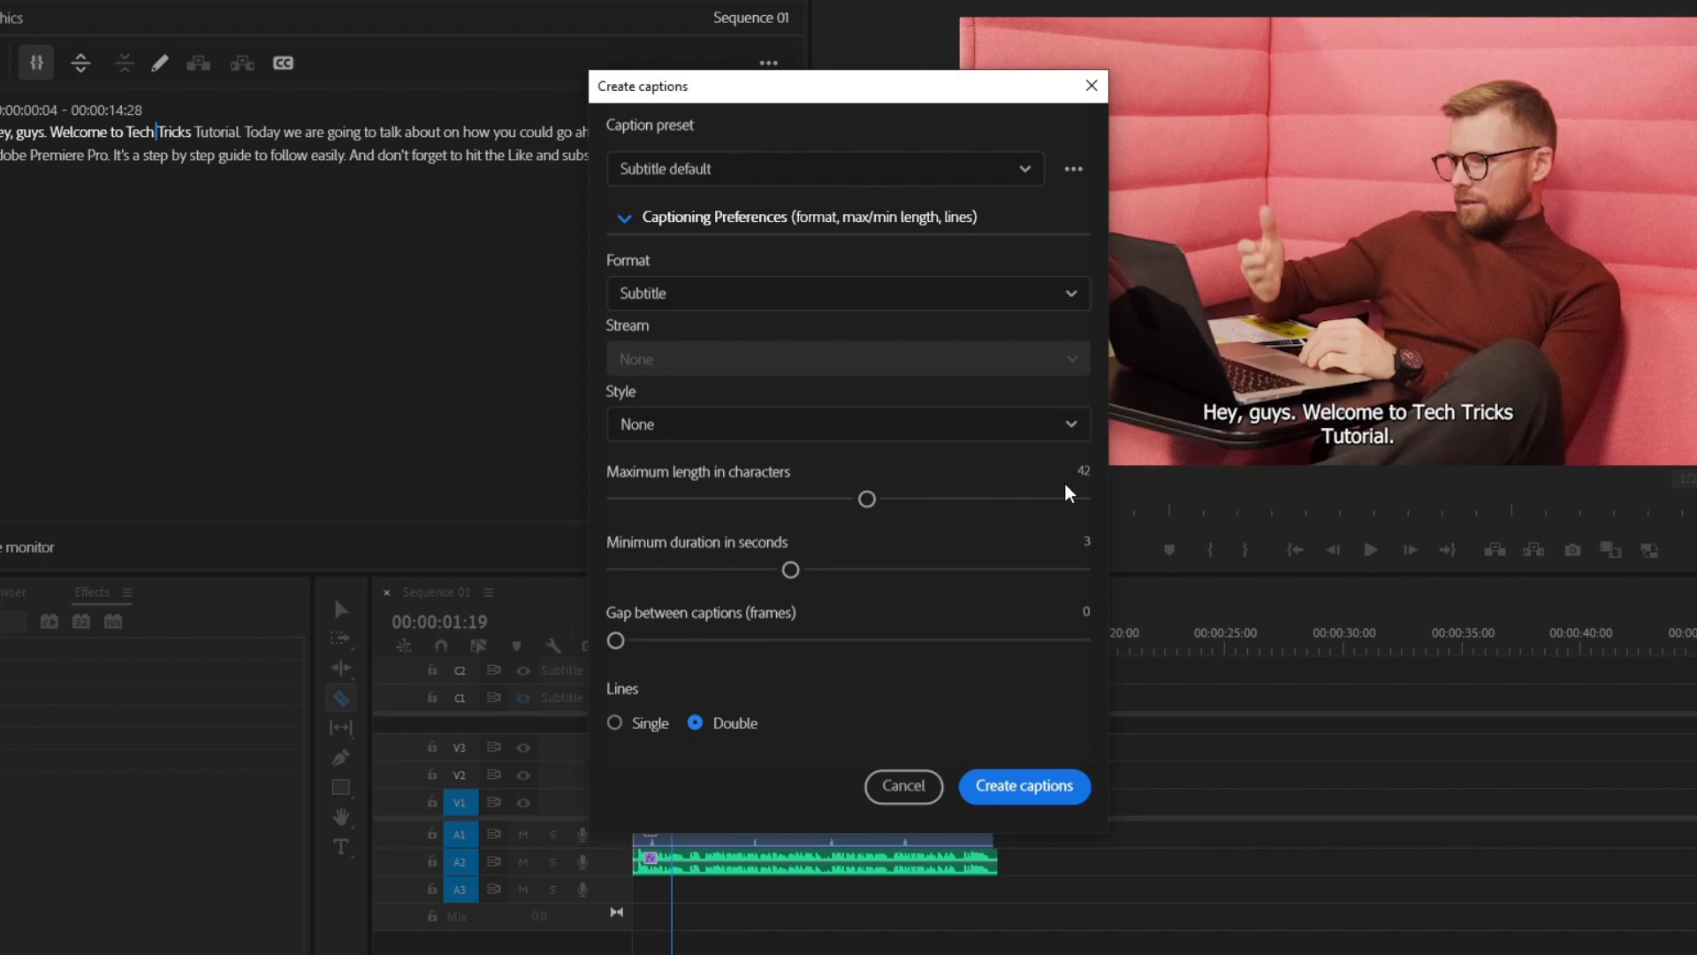
left_click_drag(868, 501, 659, 503)
left_click_drag(791, 569, 751, 571)
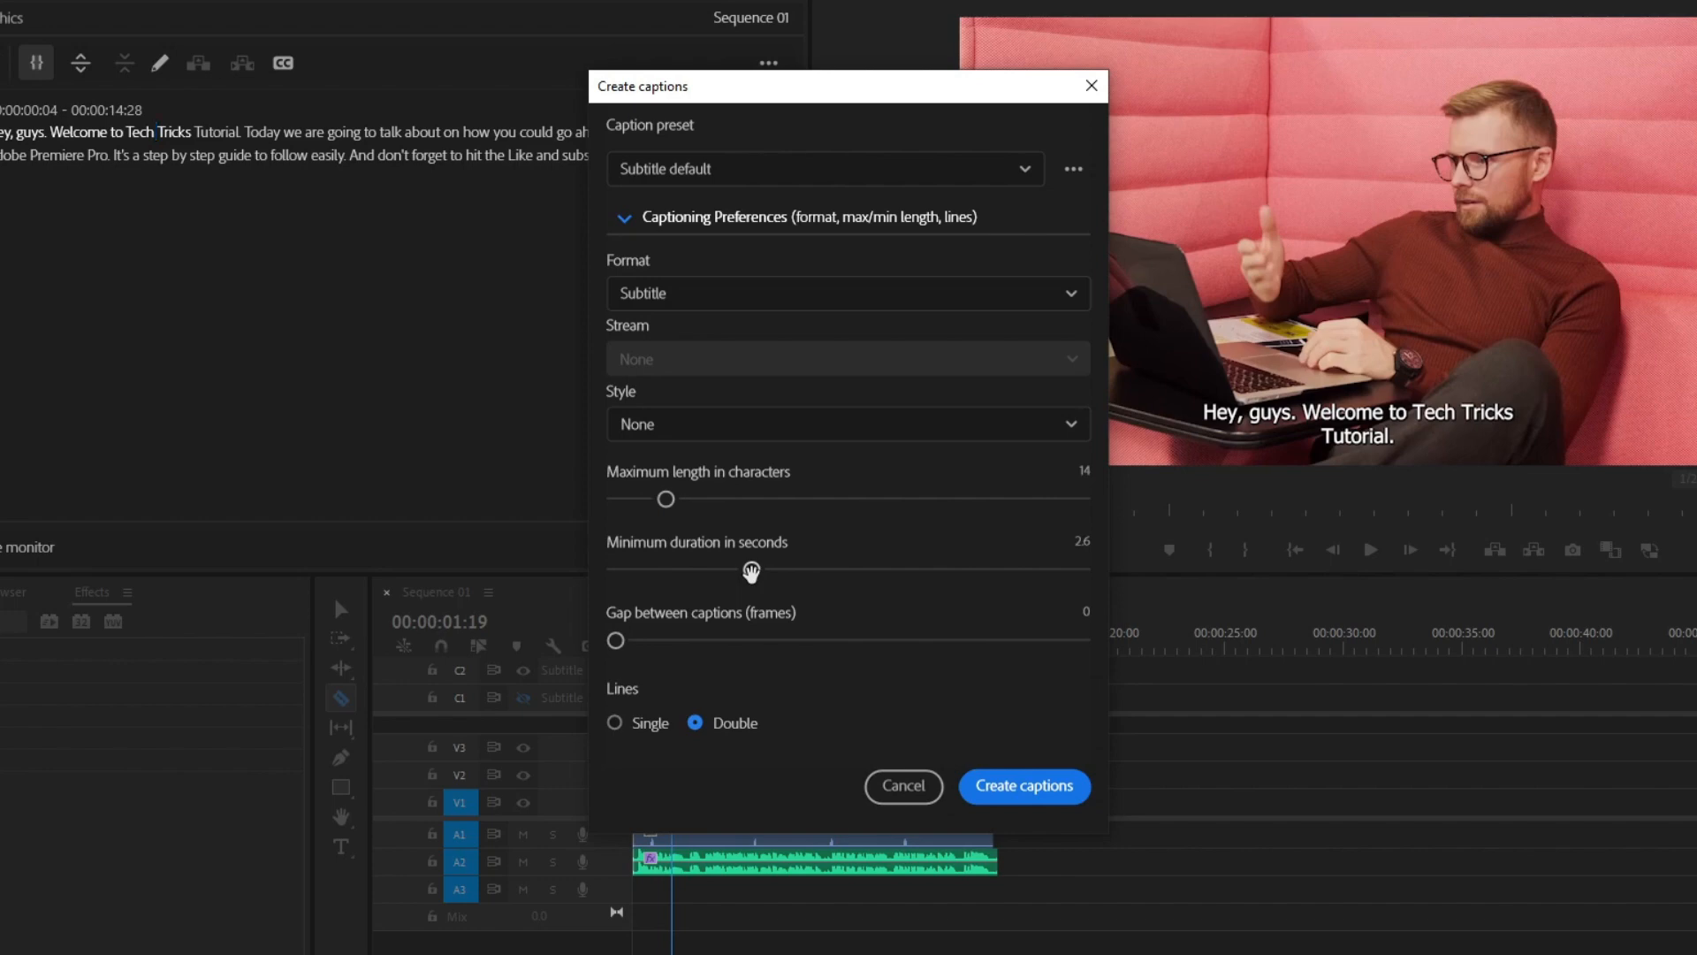
left_click_drag(751, 571, 645, 572)
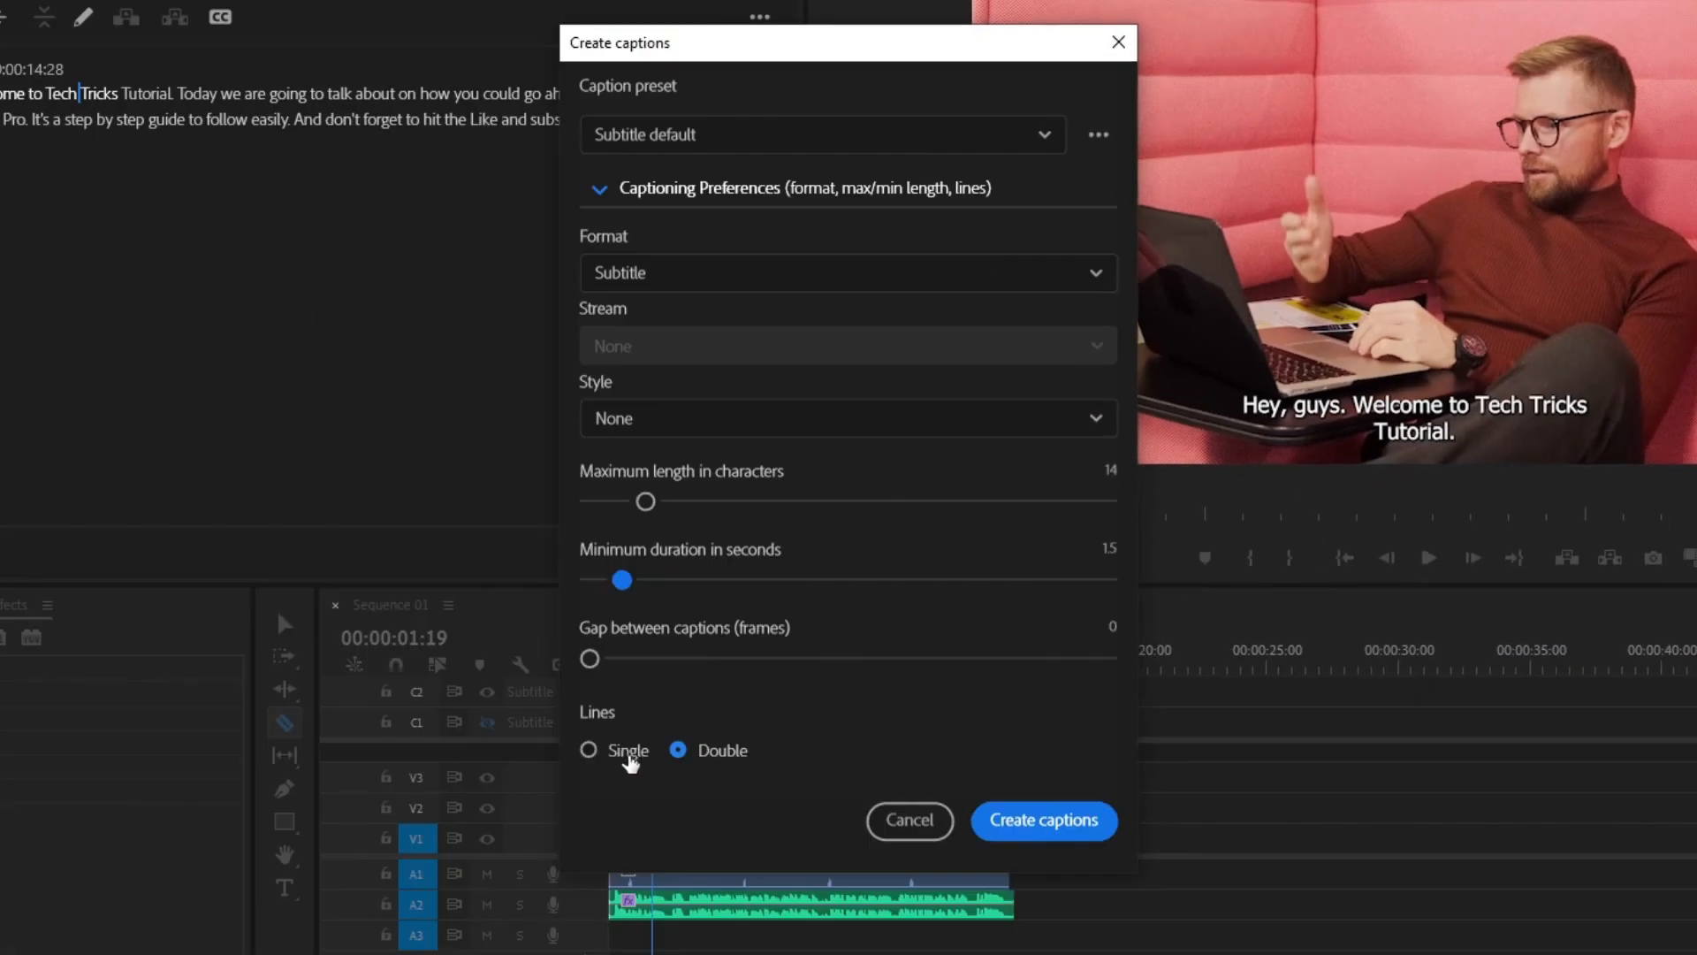
left_click(628, 754)
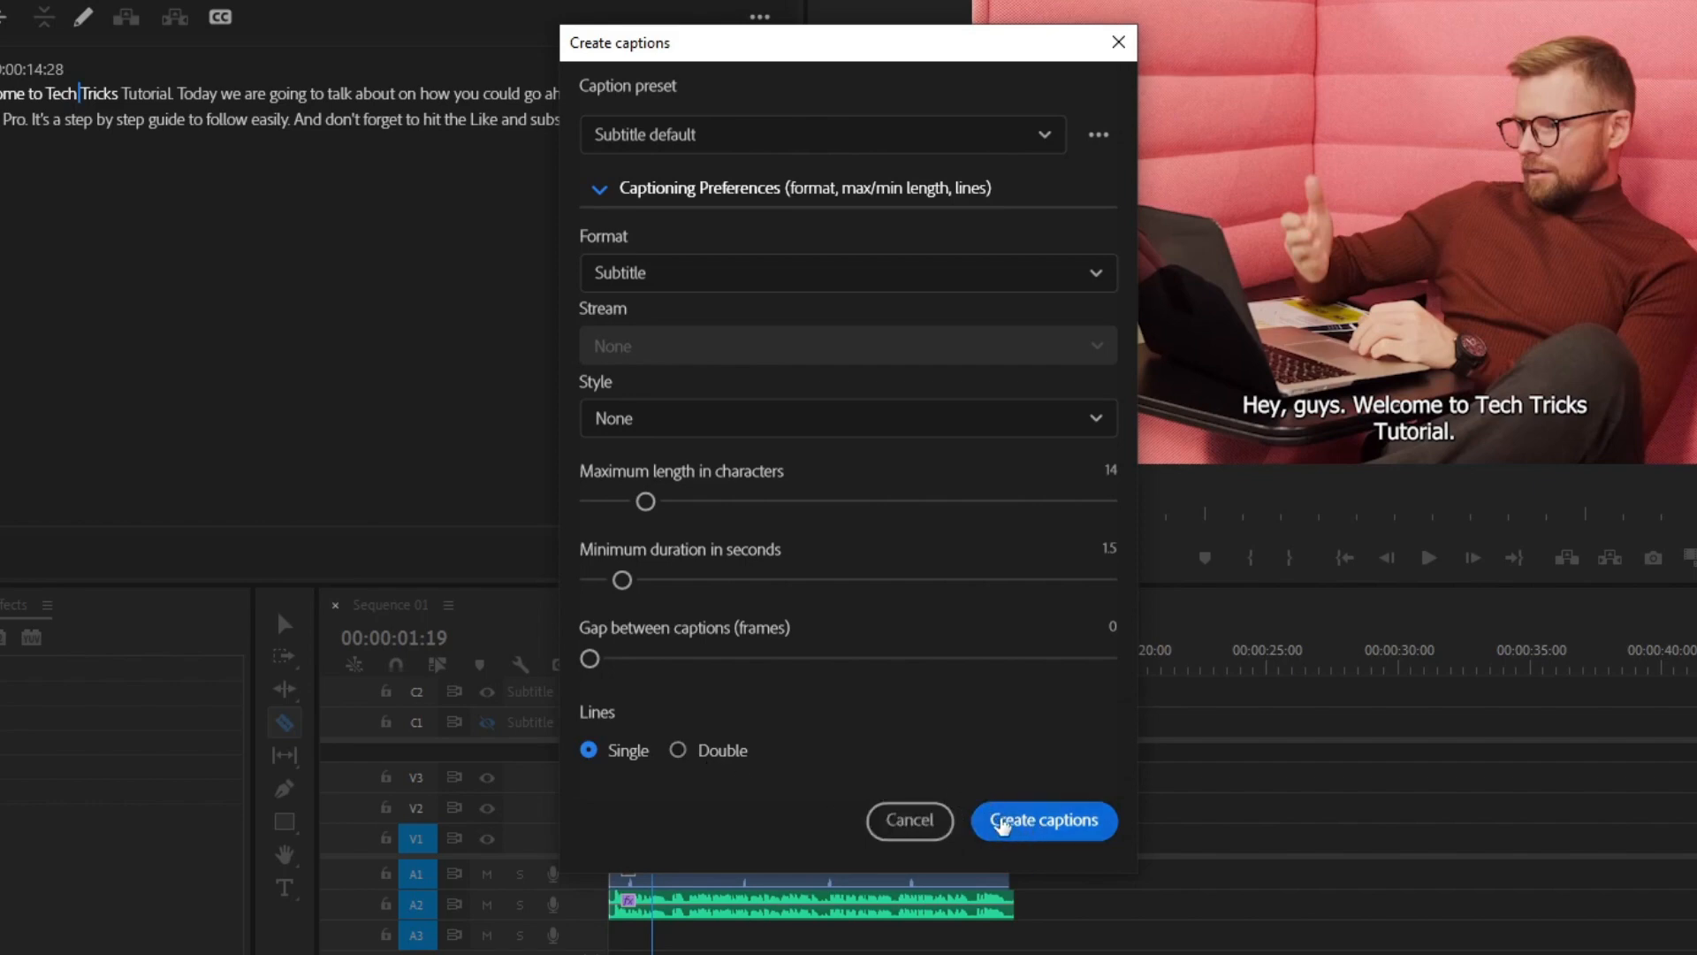
left_click(1026, 824)
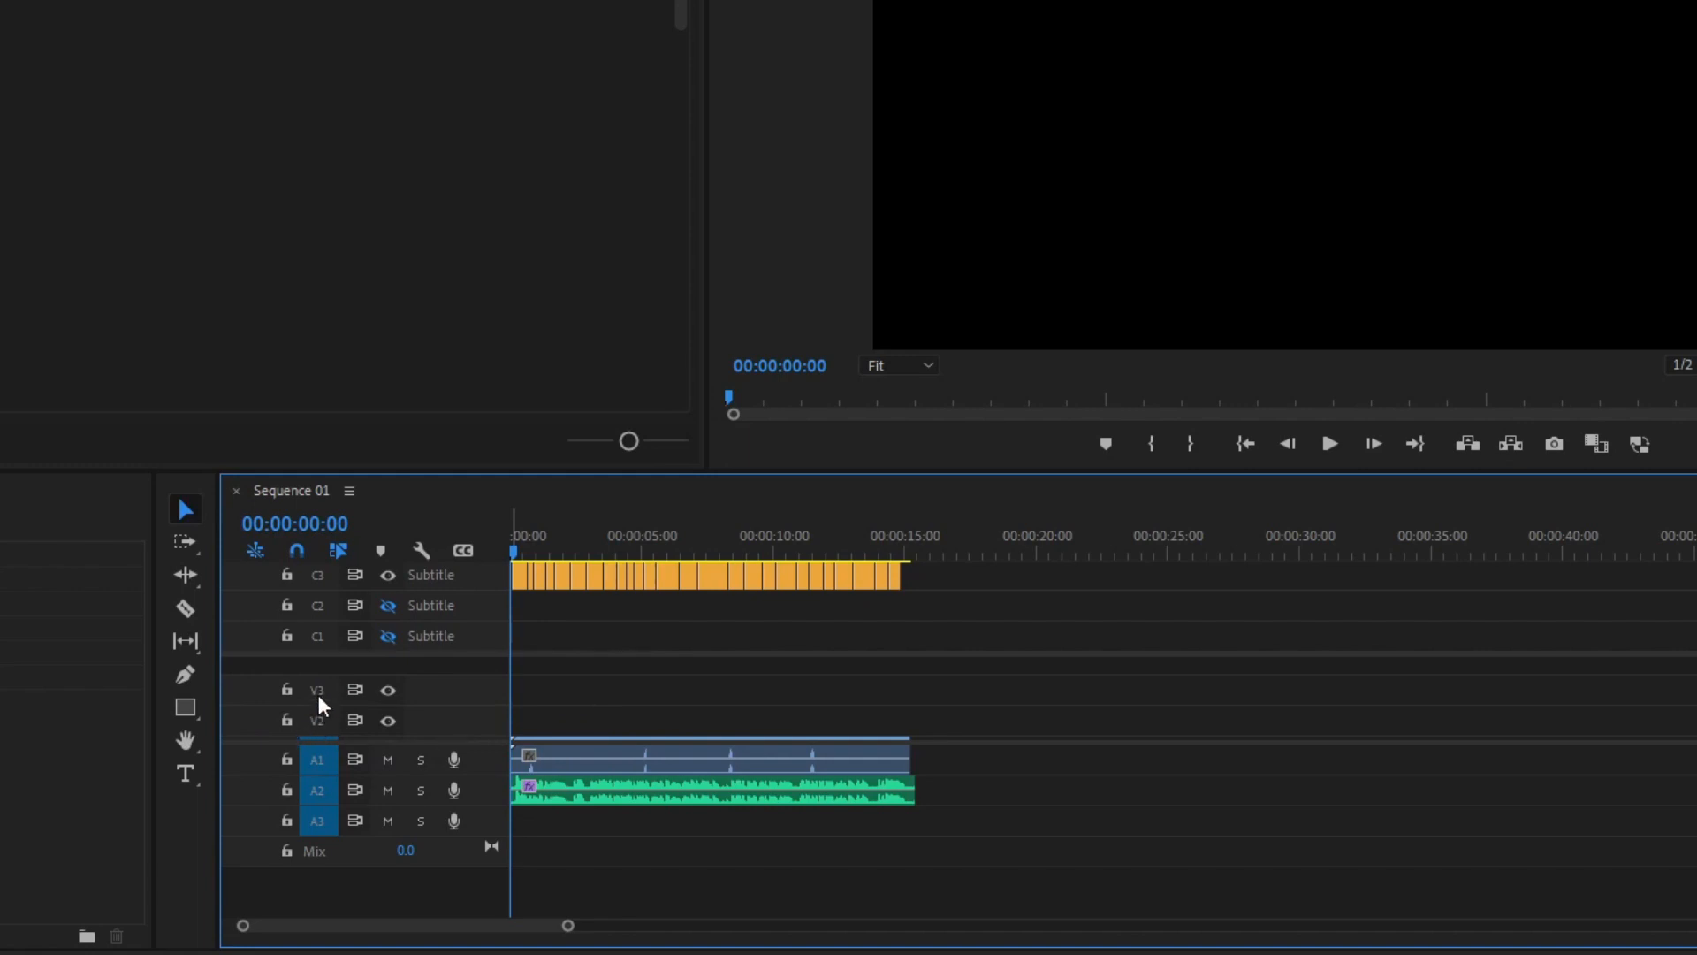
- Switch to the Captions and Graphics workspace
scroll(357, 751, "right", 1)
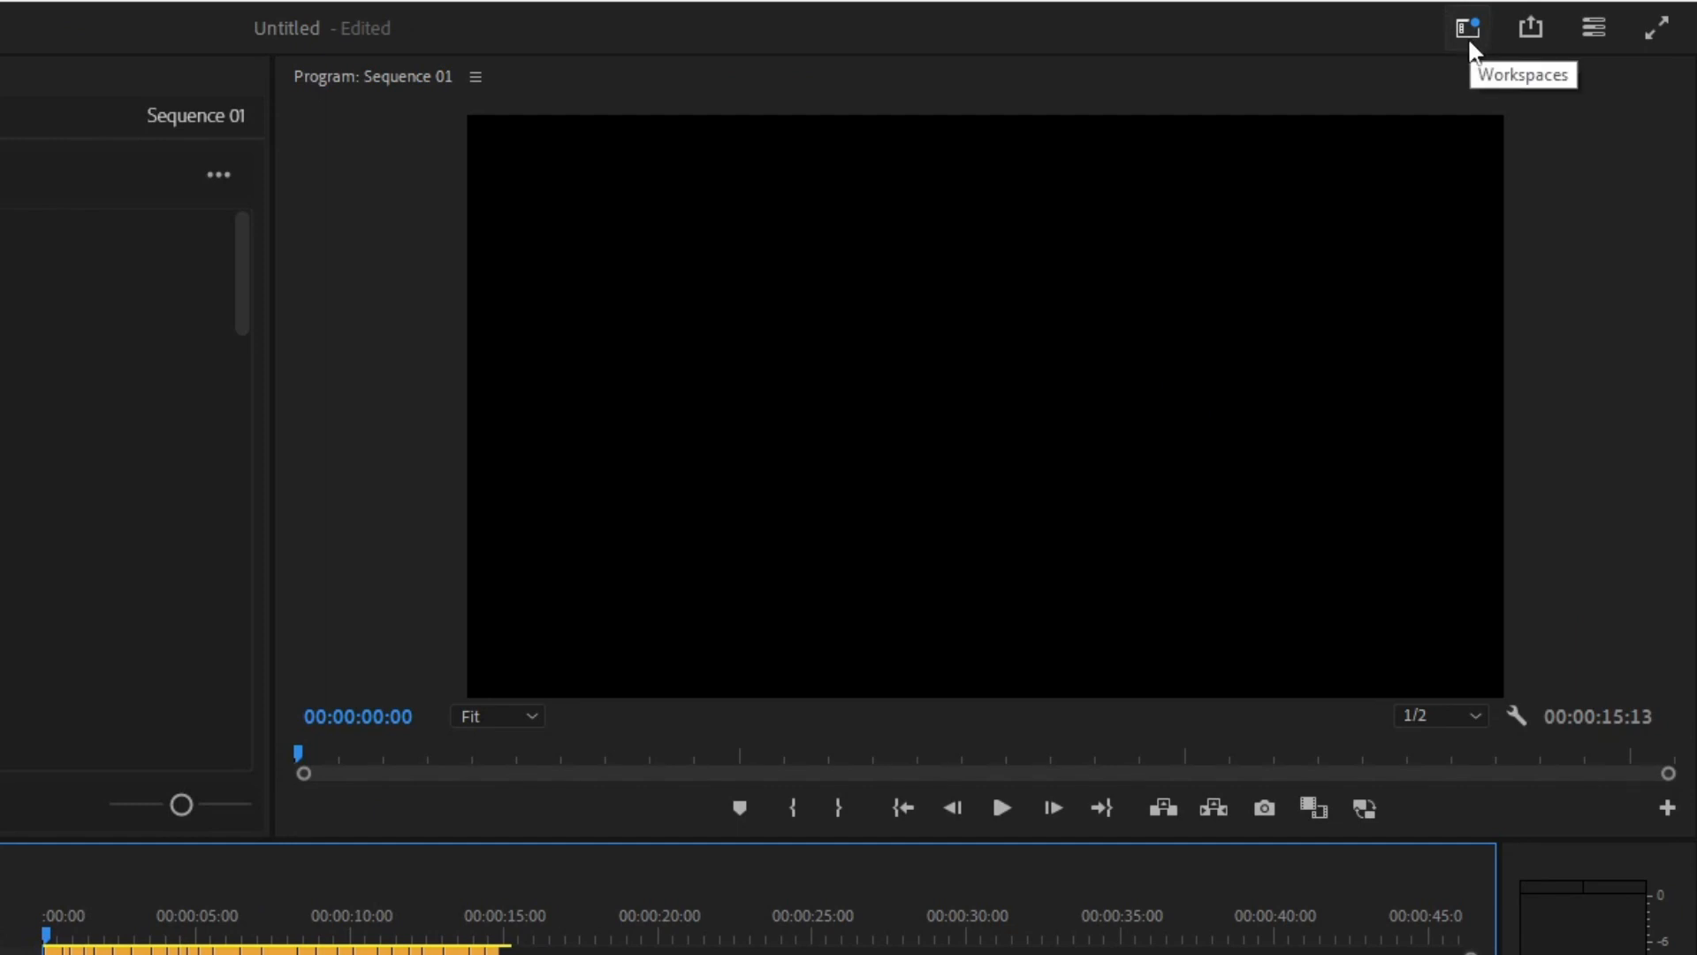
left_click(1467, 29)
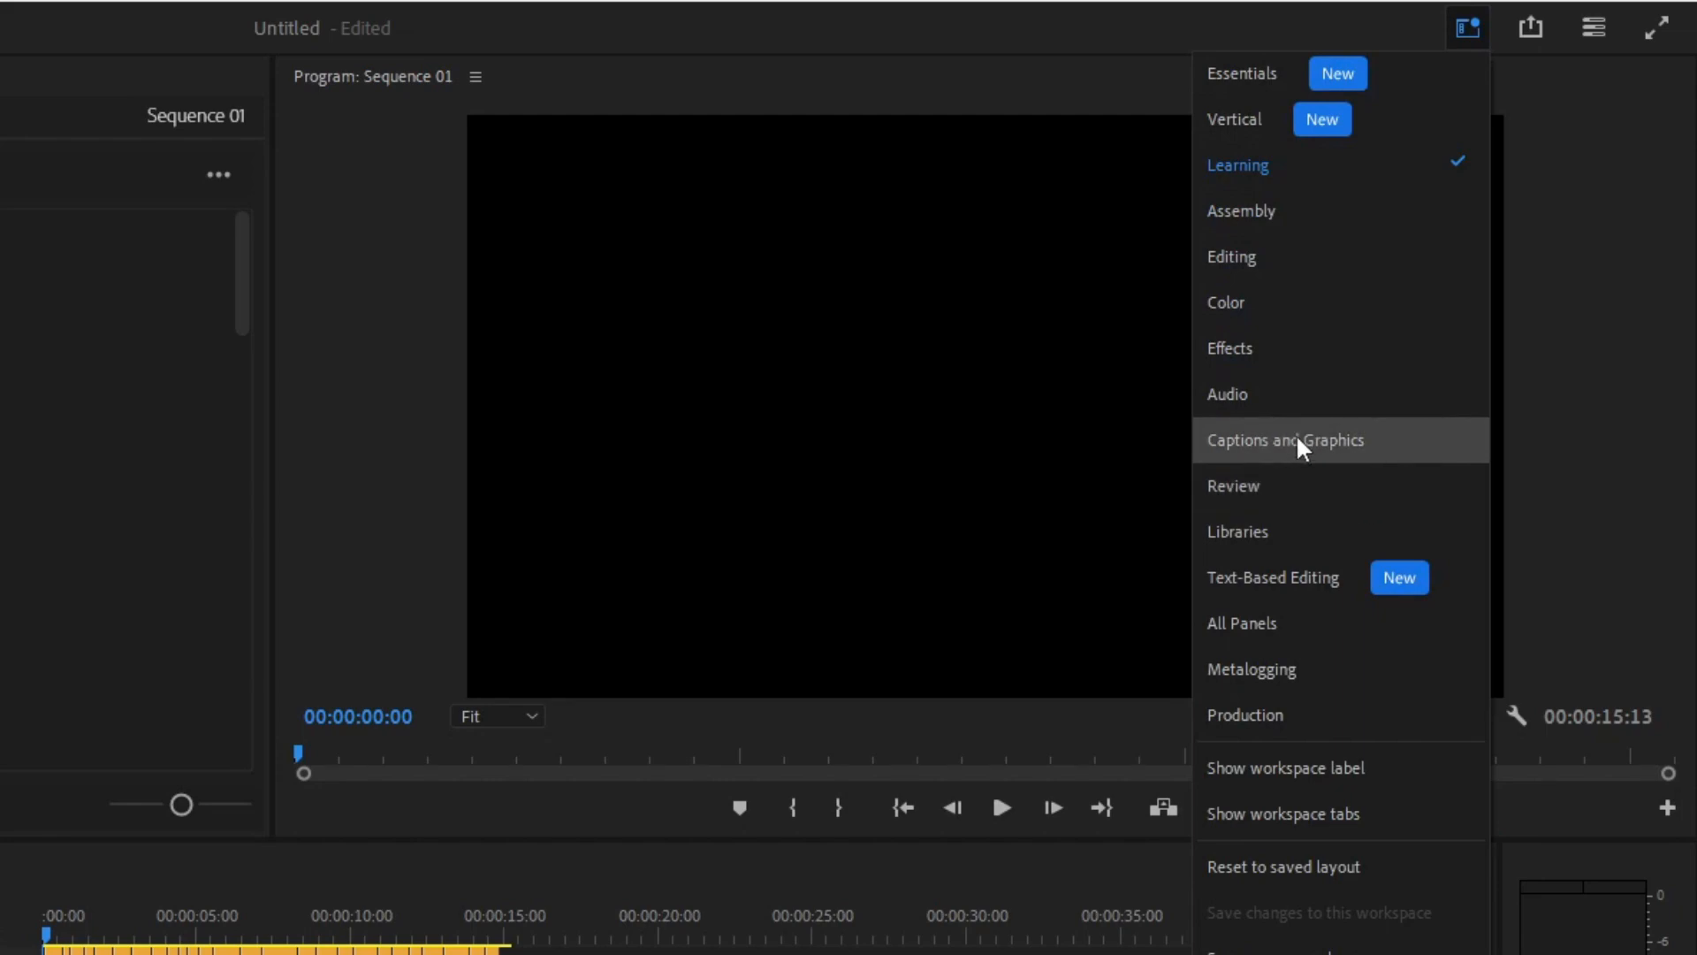
left_click(1296, 438)
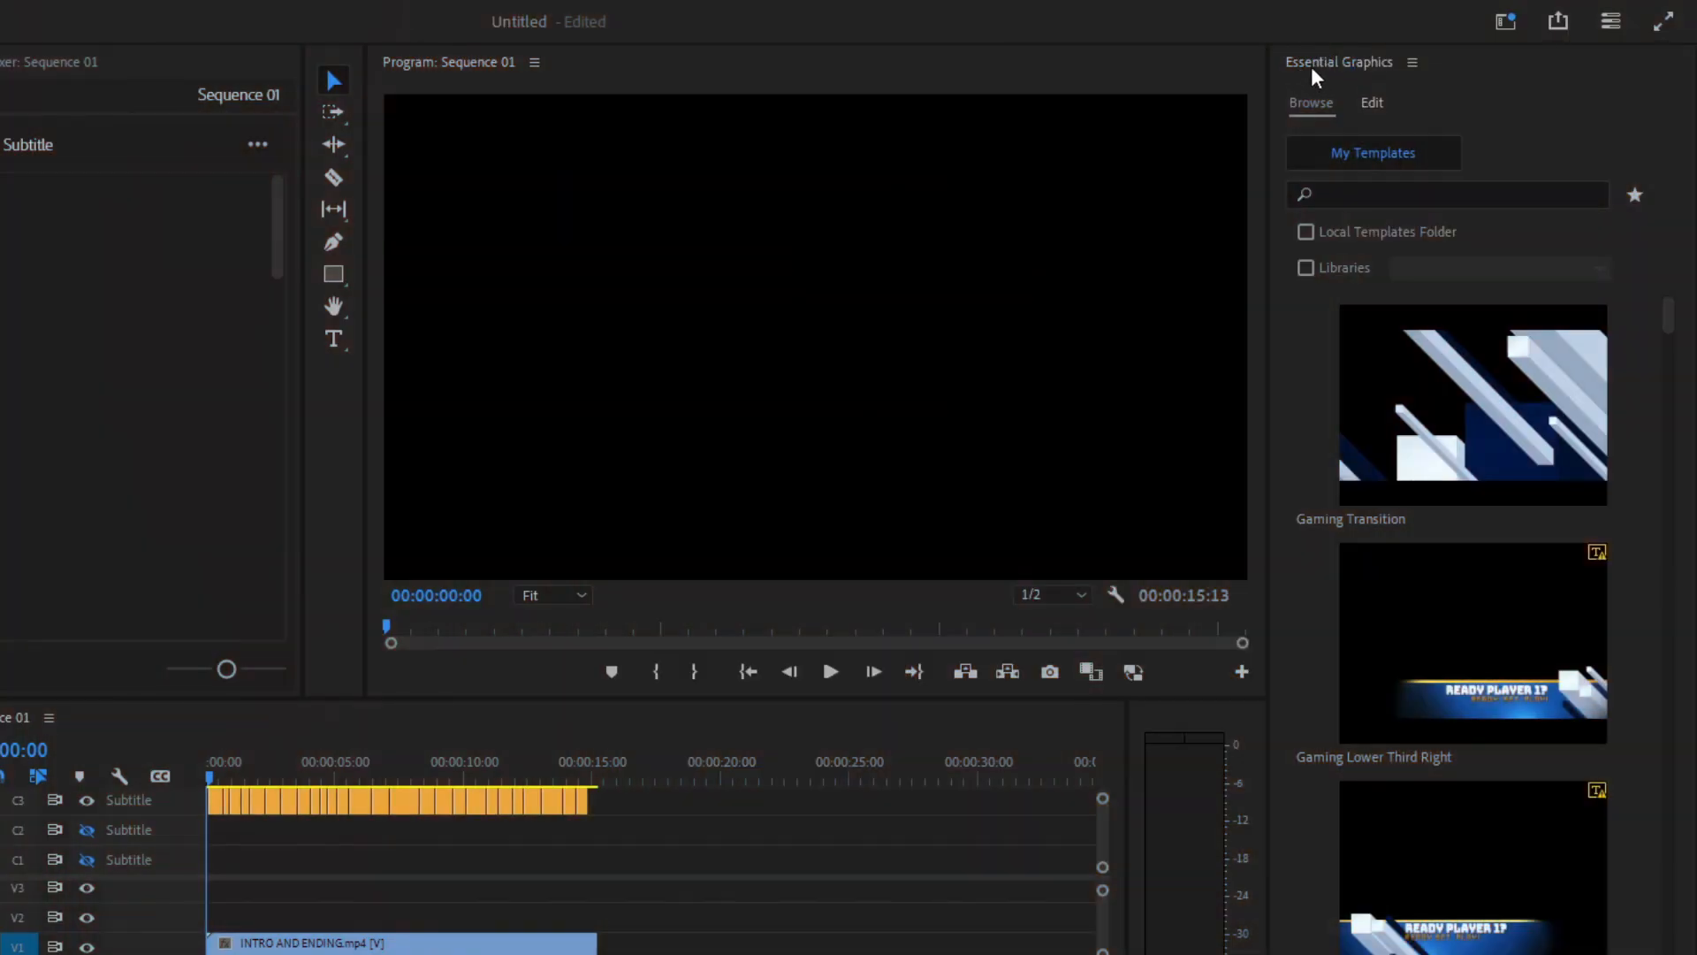
- Select all captions on subtitle track C3 and change their font to The Bold Font, previewing at 00:00:06:04
left_click_drag(624, 840, 212, 789)
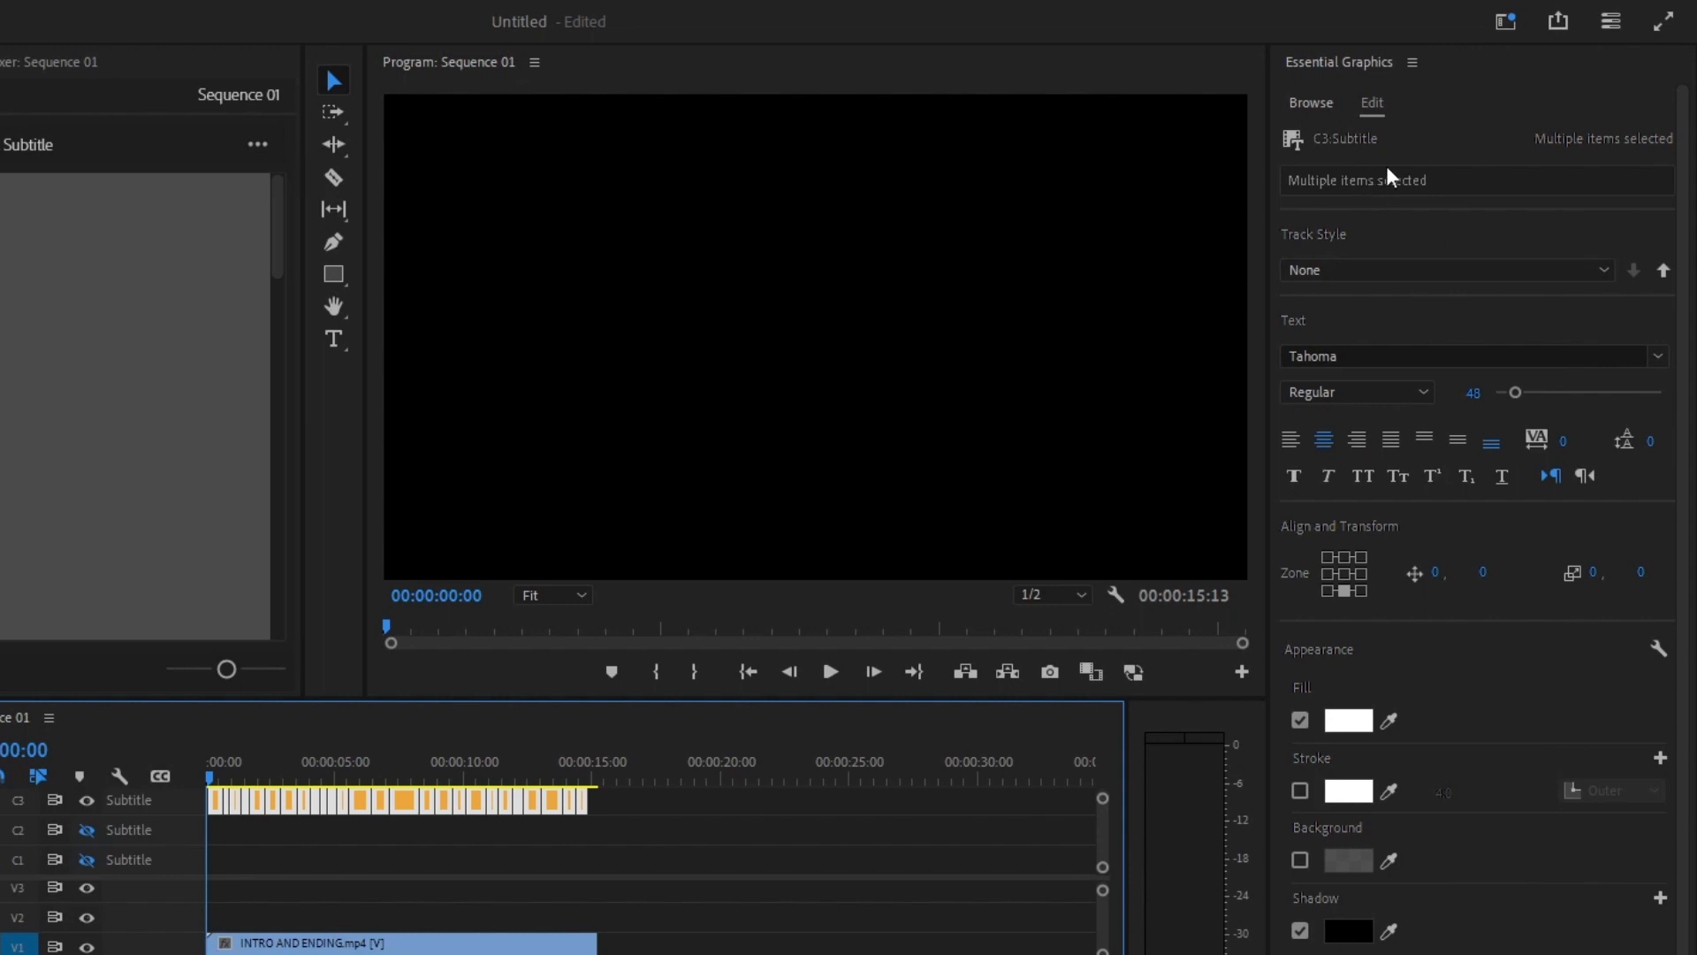
left_click(1464, 511)
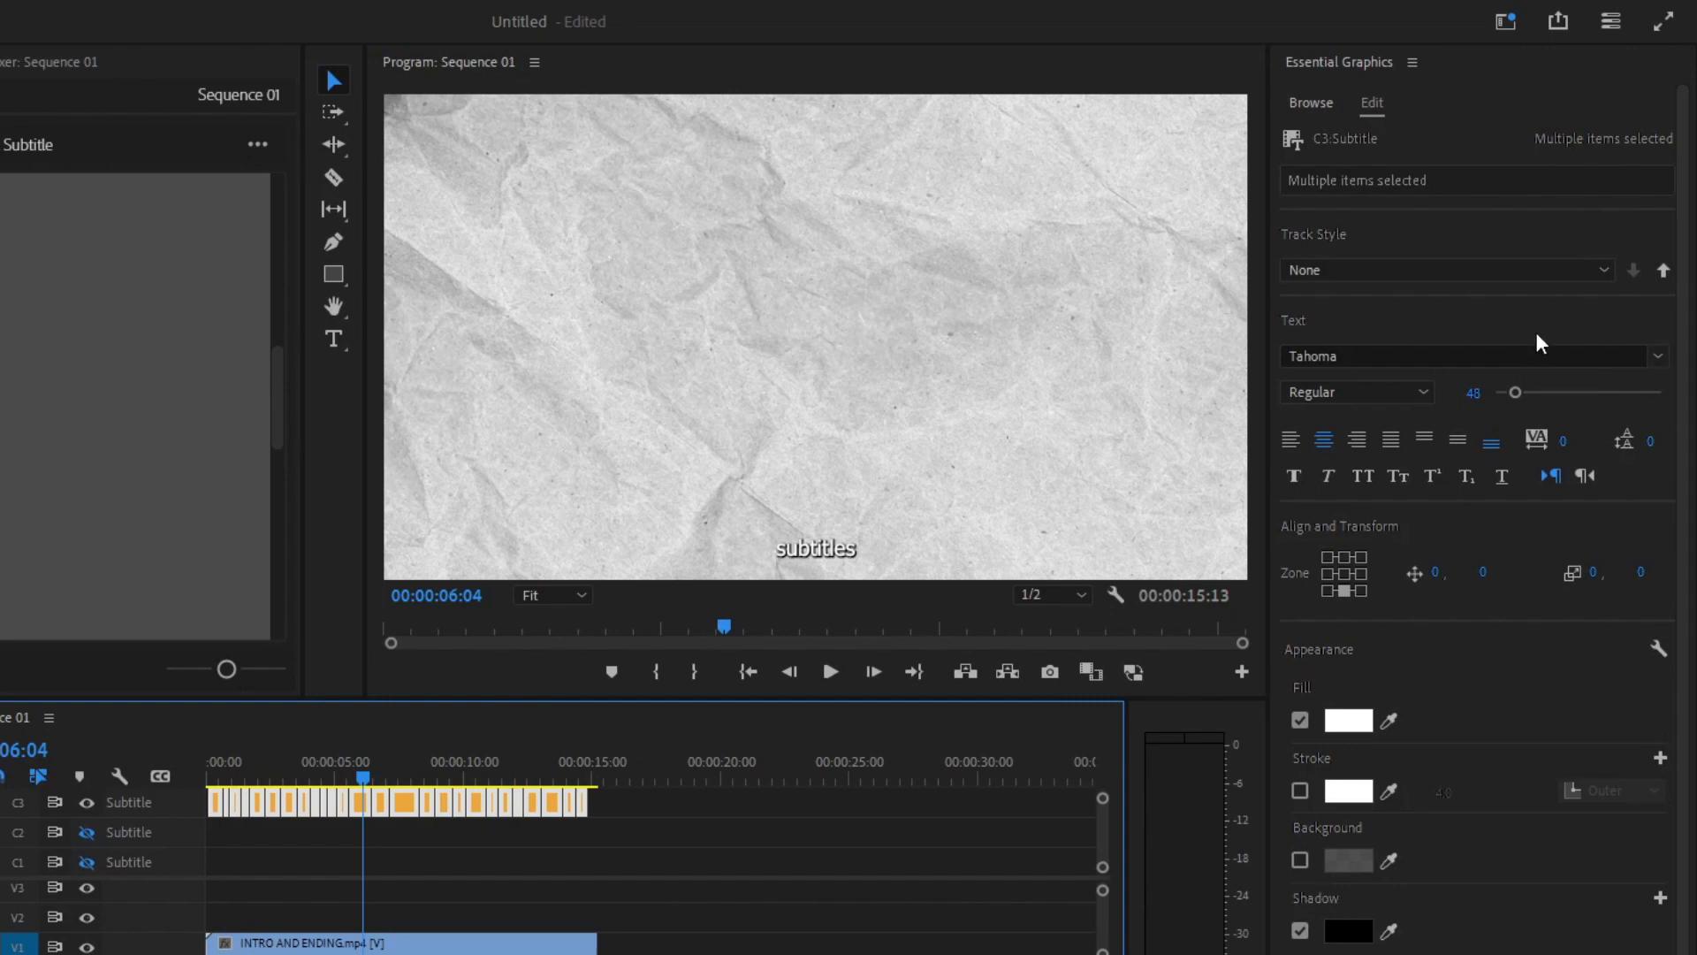
left_click(1660, 357)
scroll(1396, 591, "up", 4)
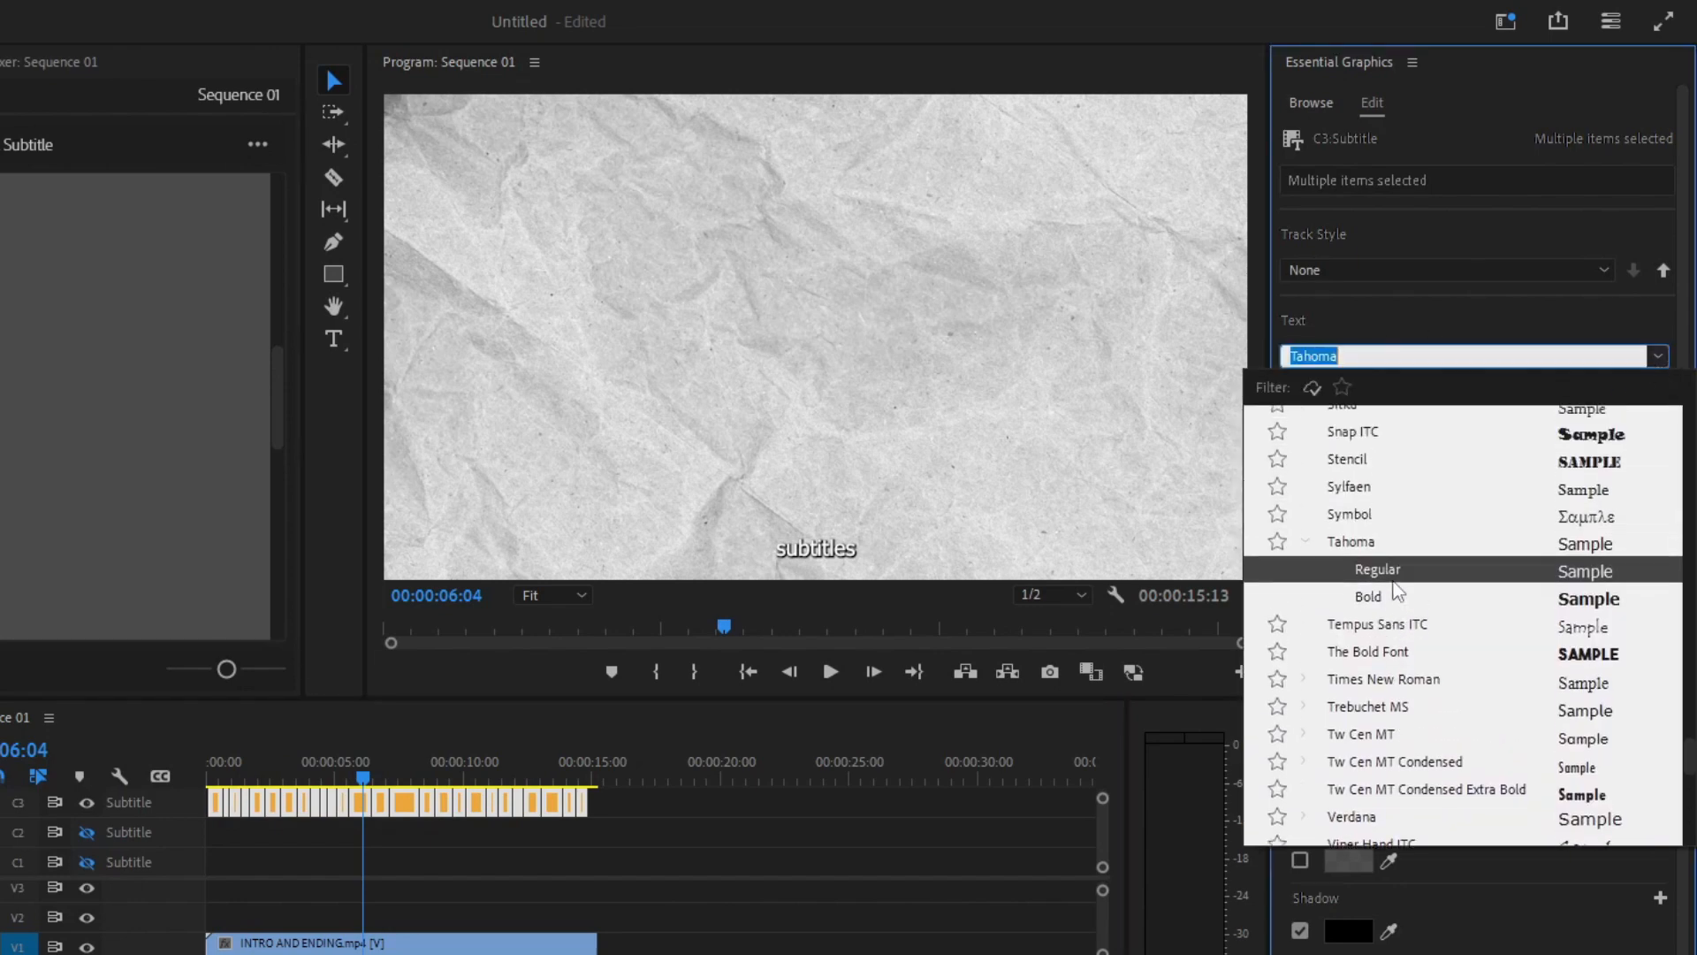
scroll(1397, 590, "up", 3)
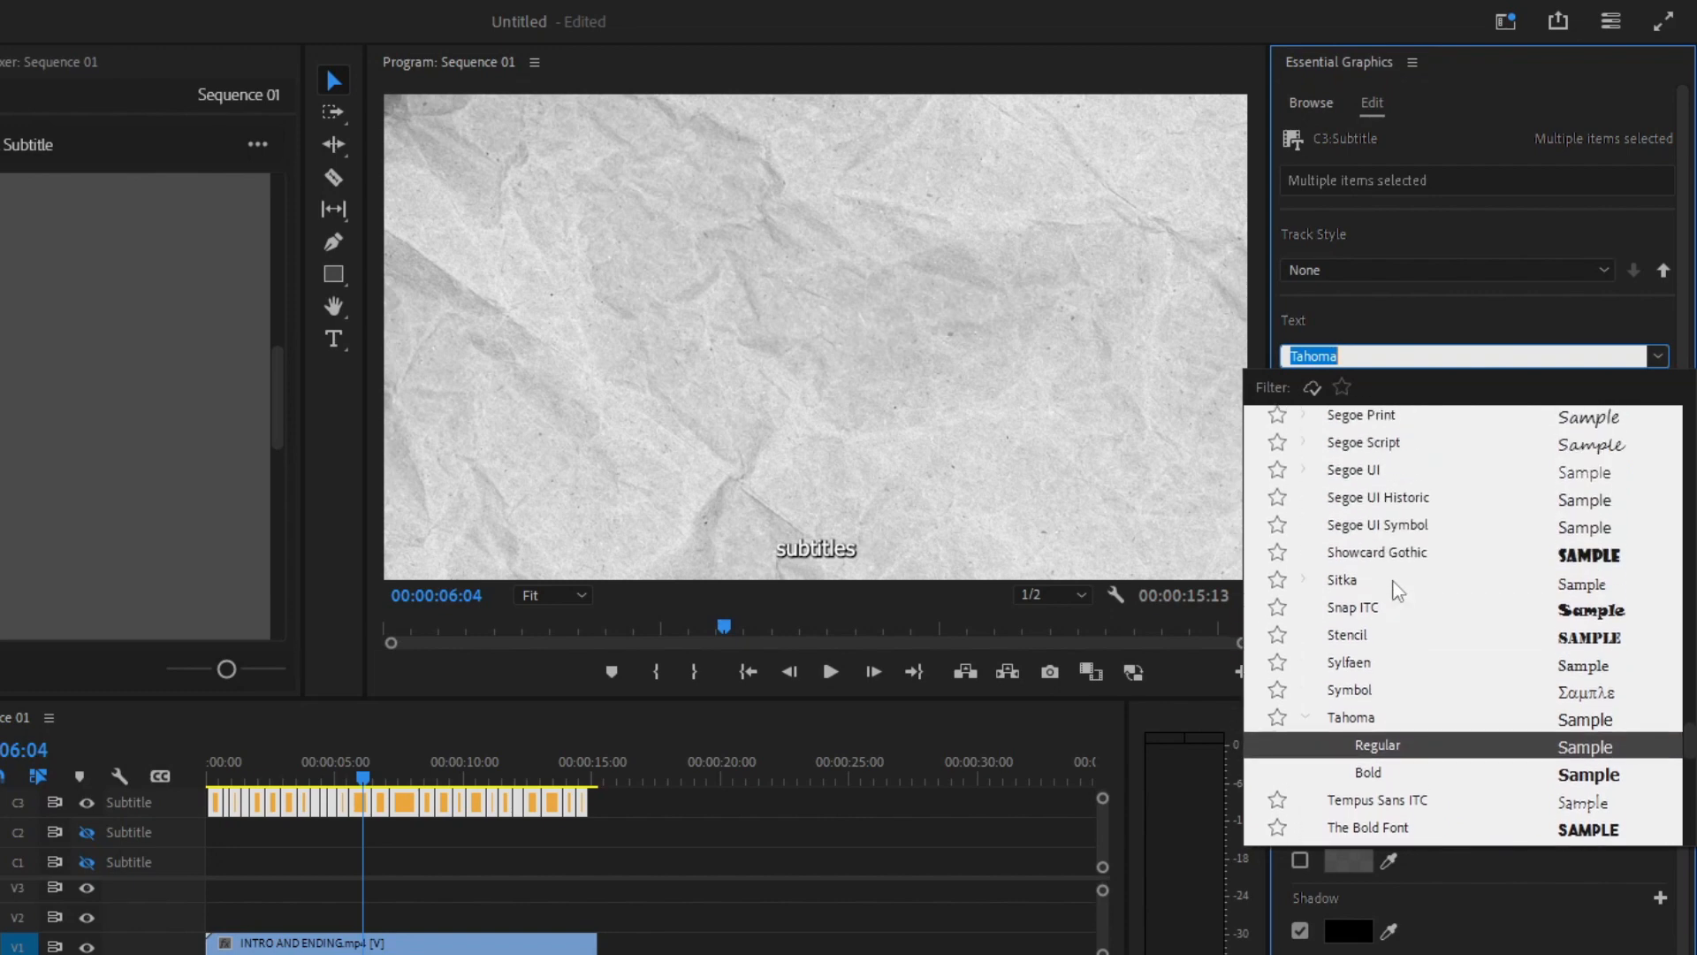
scroll(1397, 590, "down", 6)
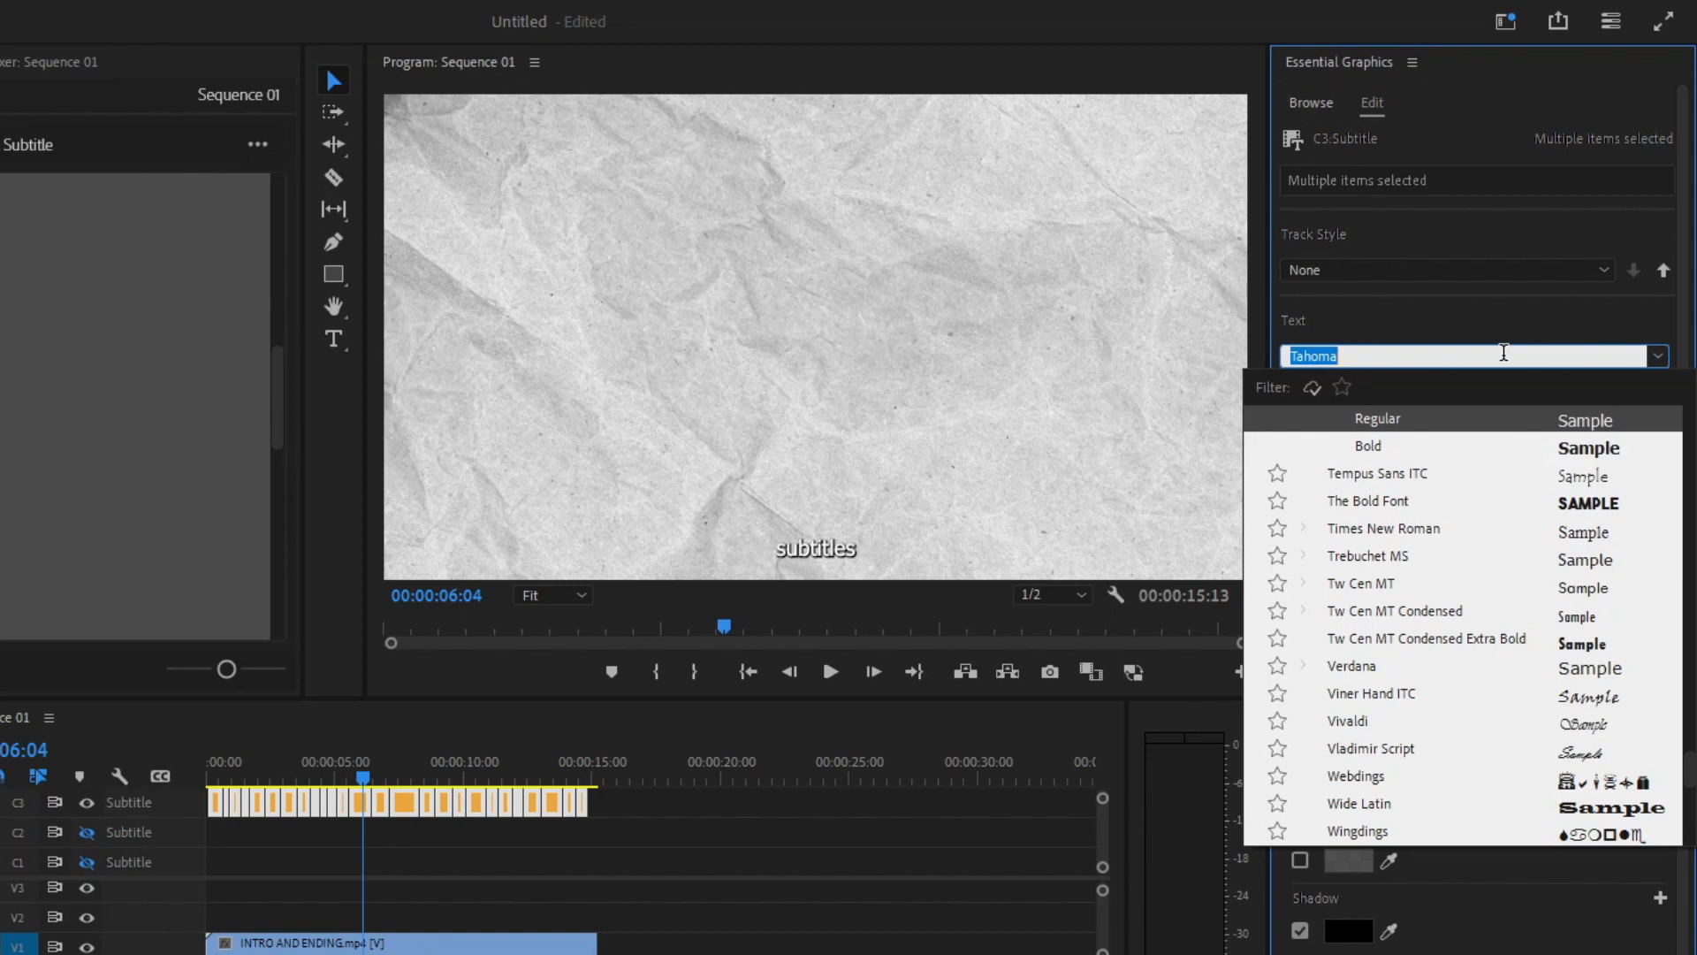
type("the")
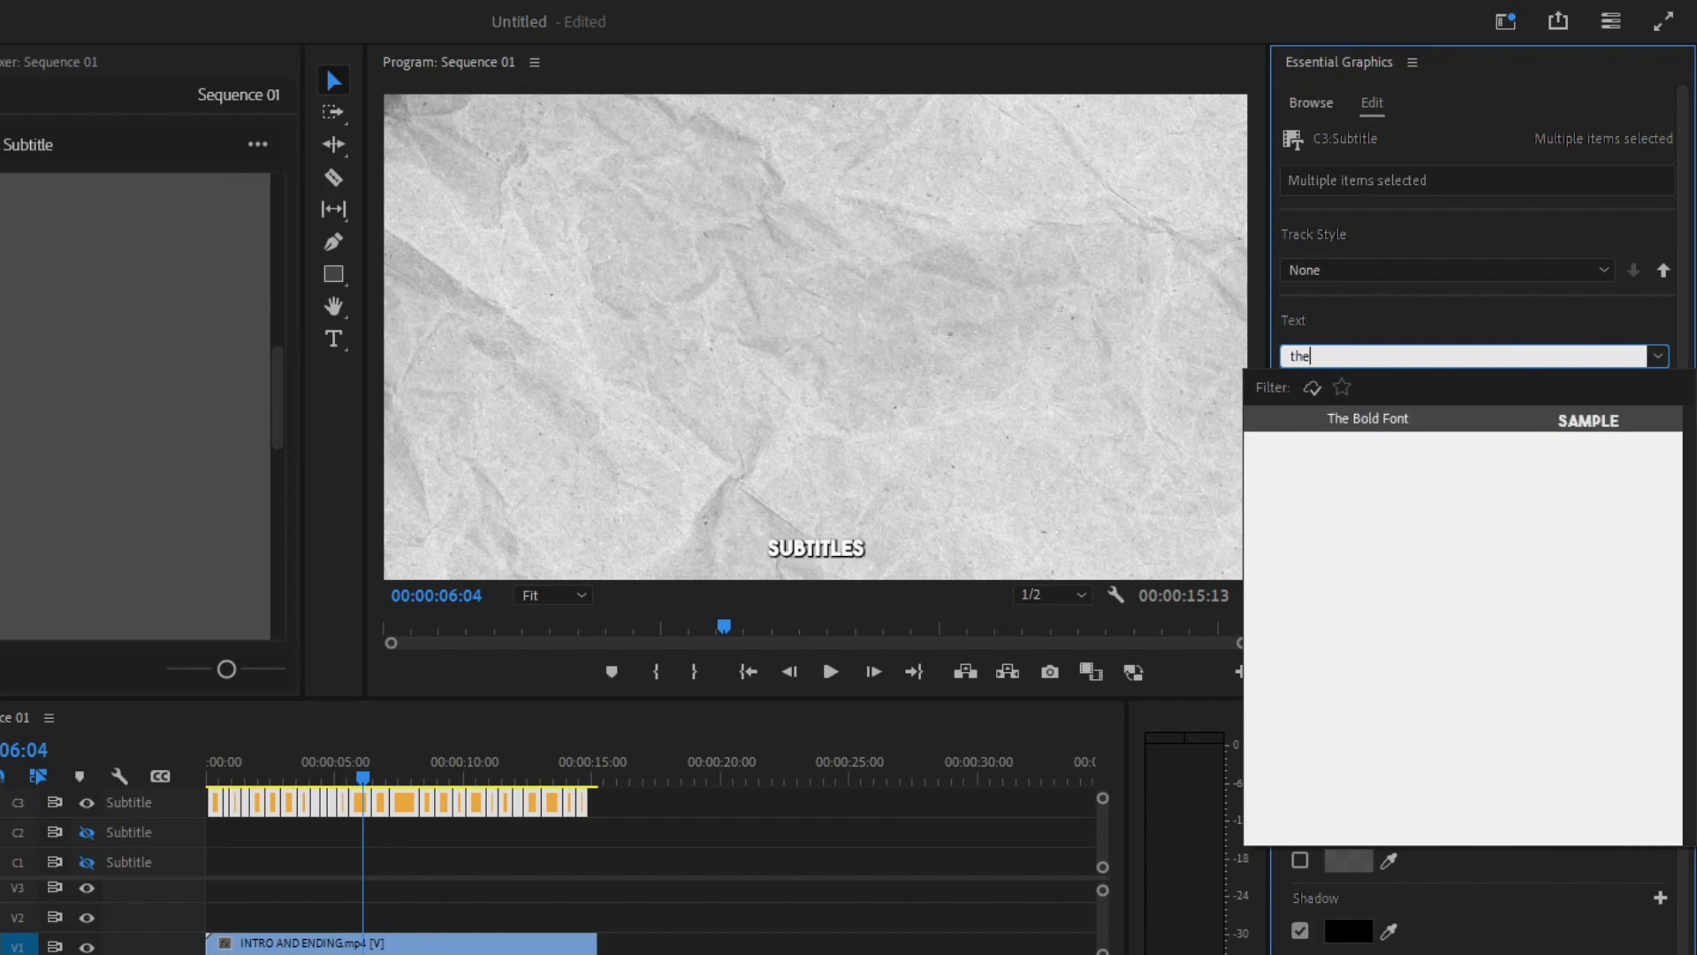
left_click(1512, 409)
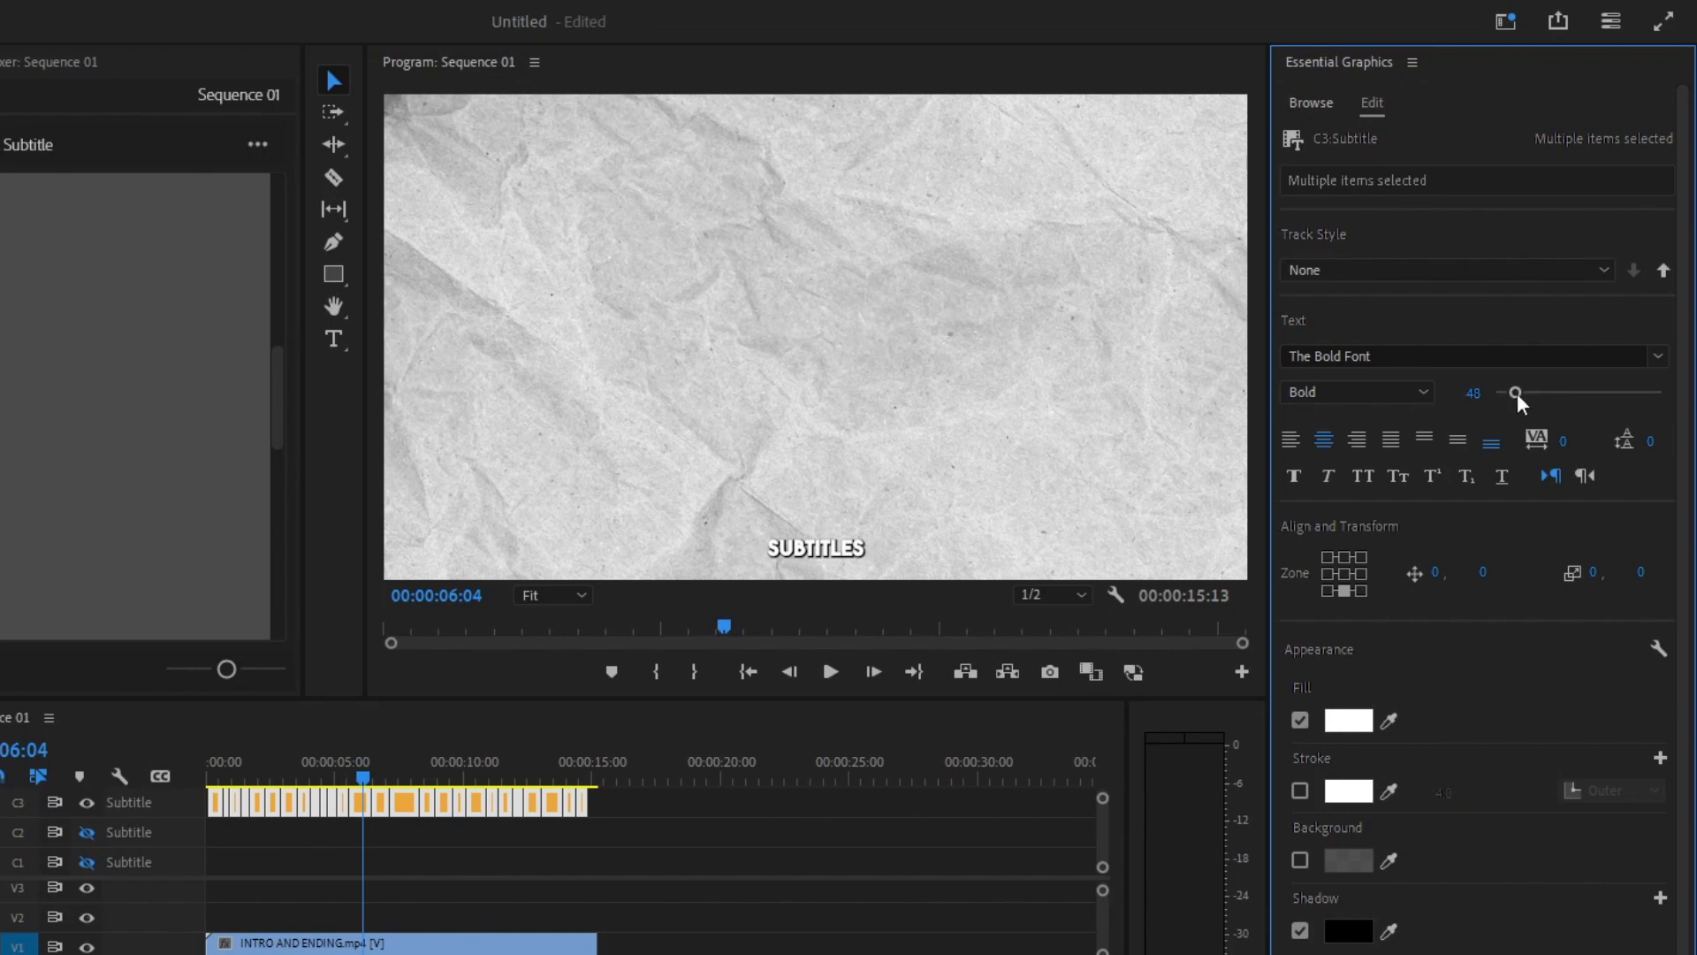
- Increase the font size of all selected captions to 101
left_click_drag(1517, 395, 1534, 395)
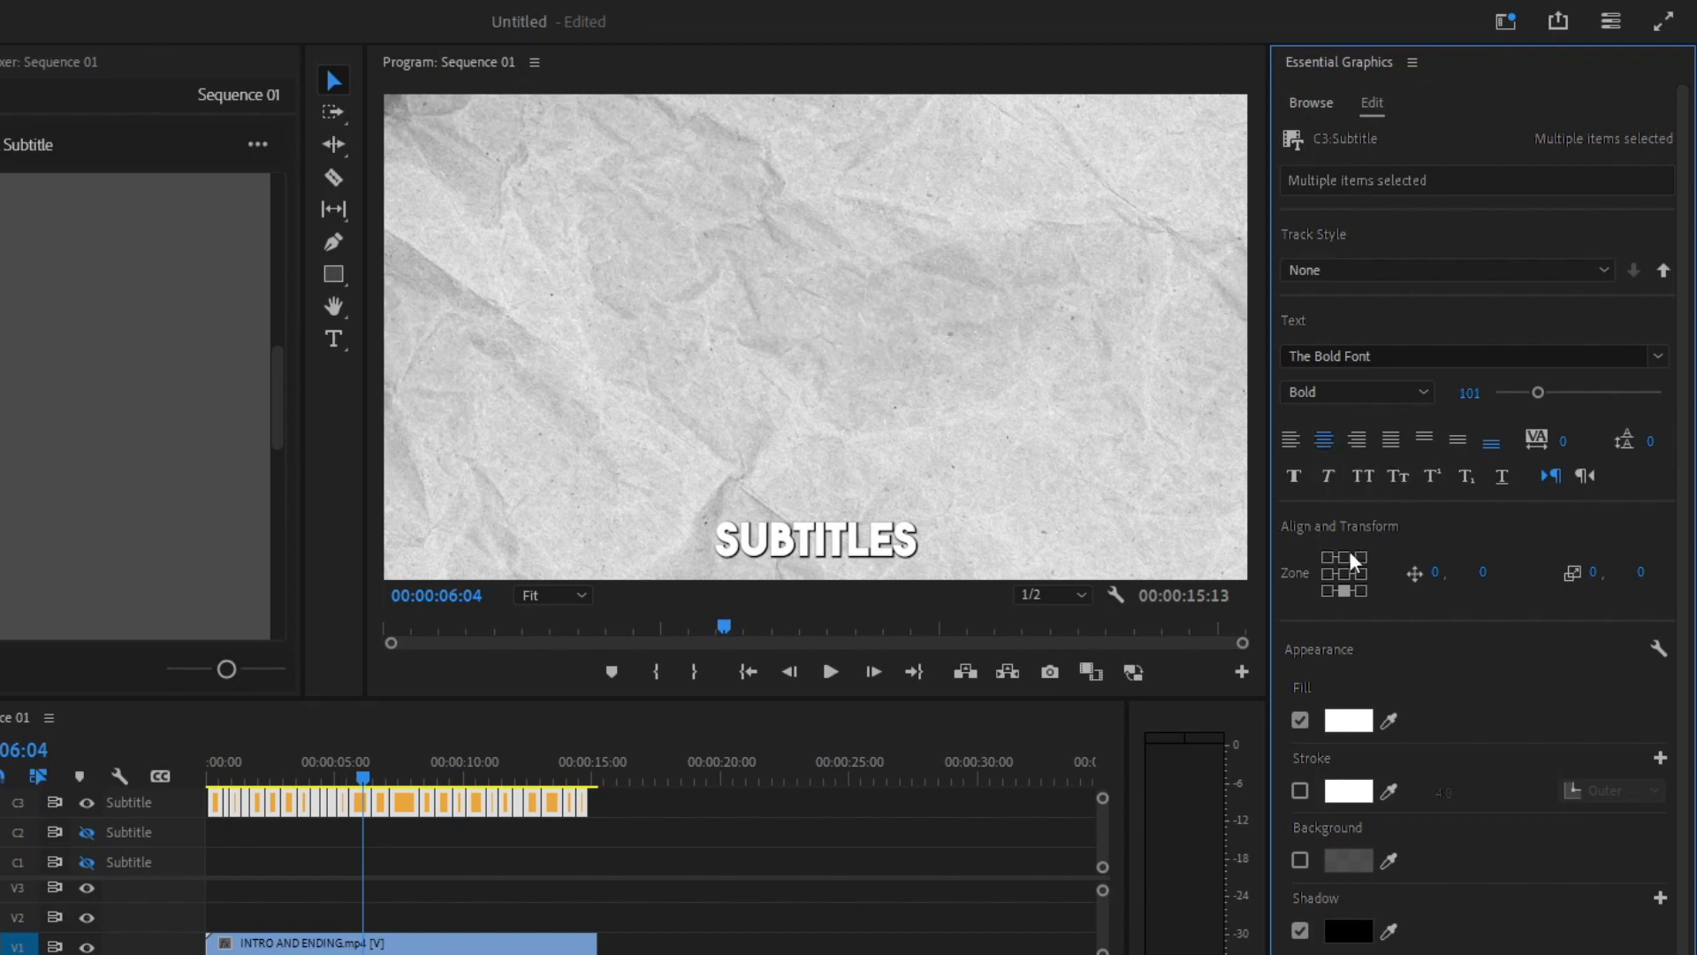
- Give the selected captions a black outer stroke of 4.0 and increase the distance of their shadow
scroll(1377, 694, "down", 1)
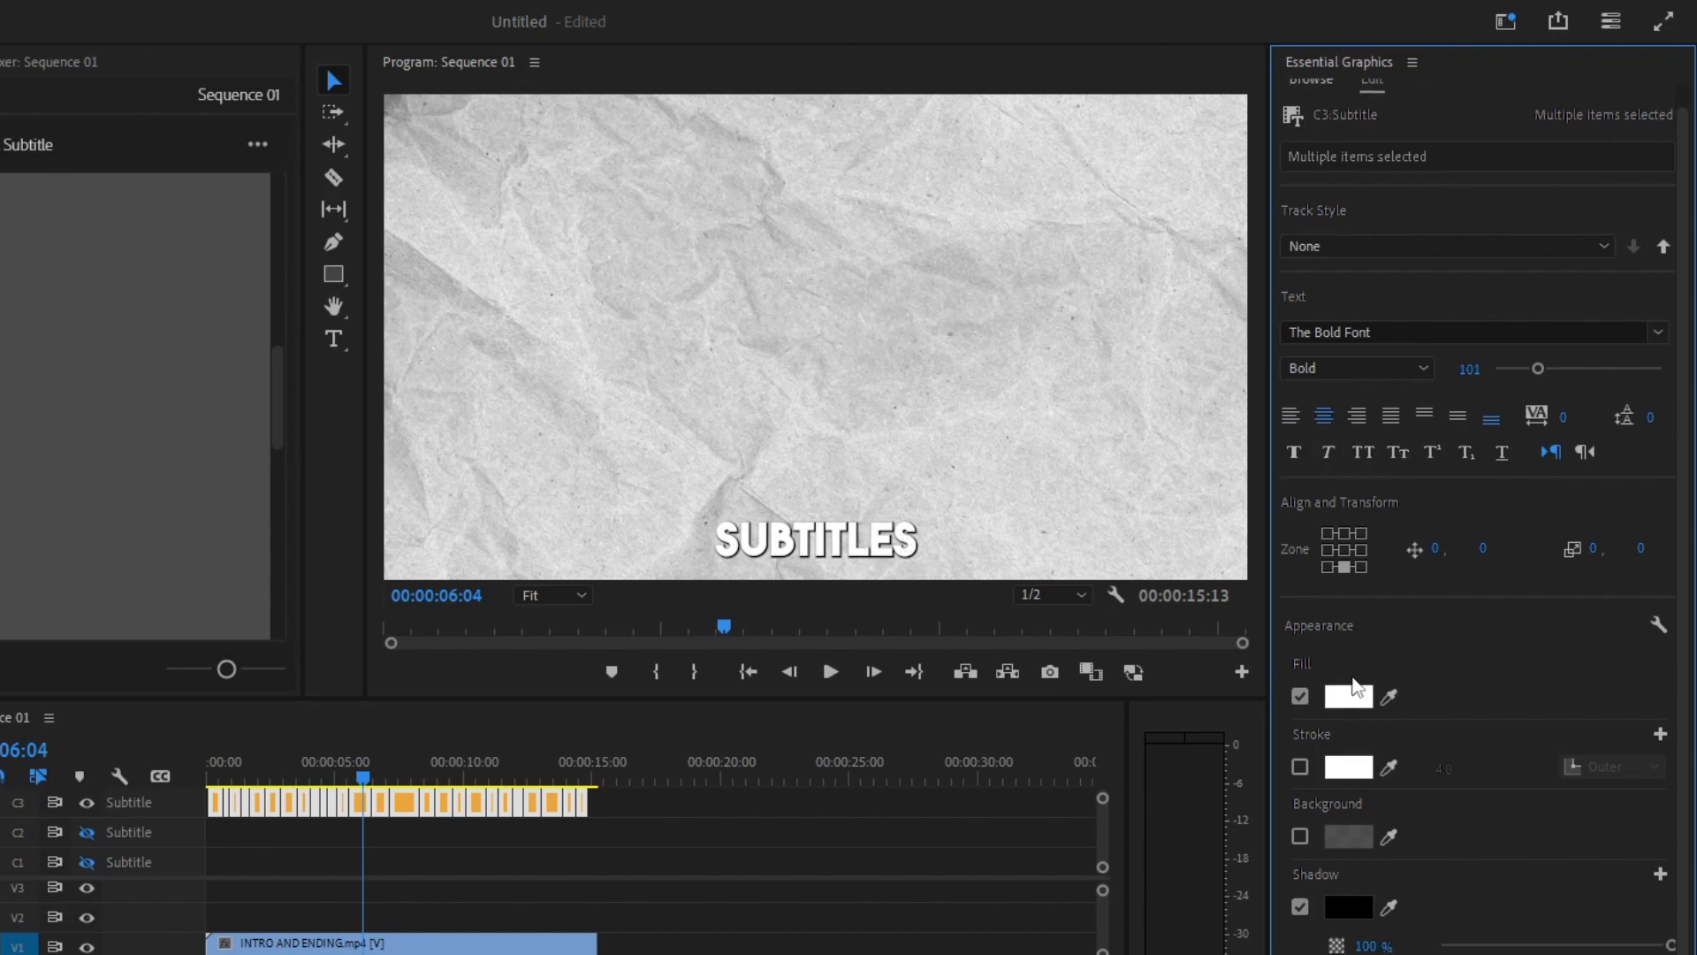
left_click(1301, 767)
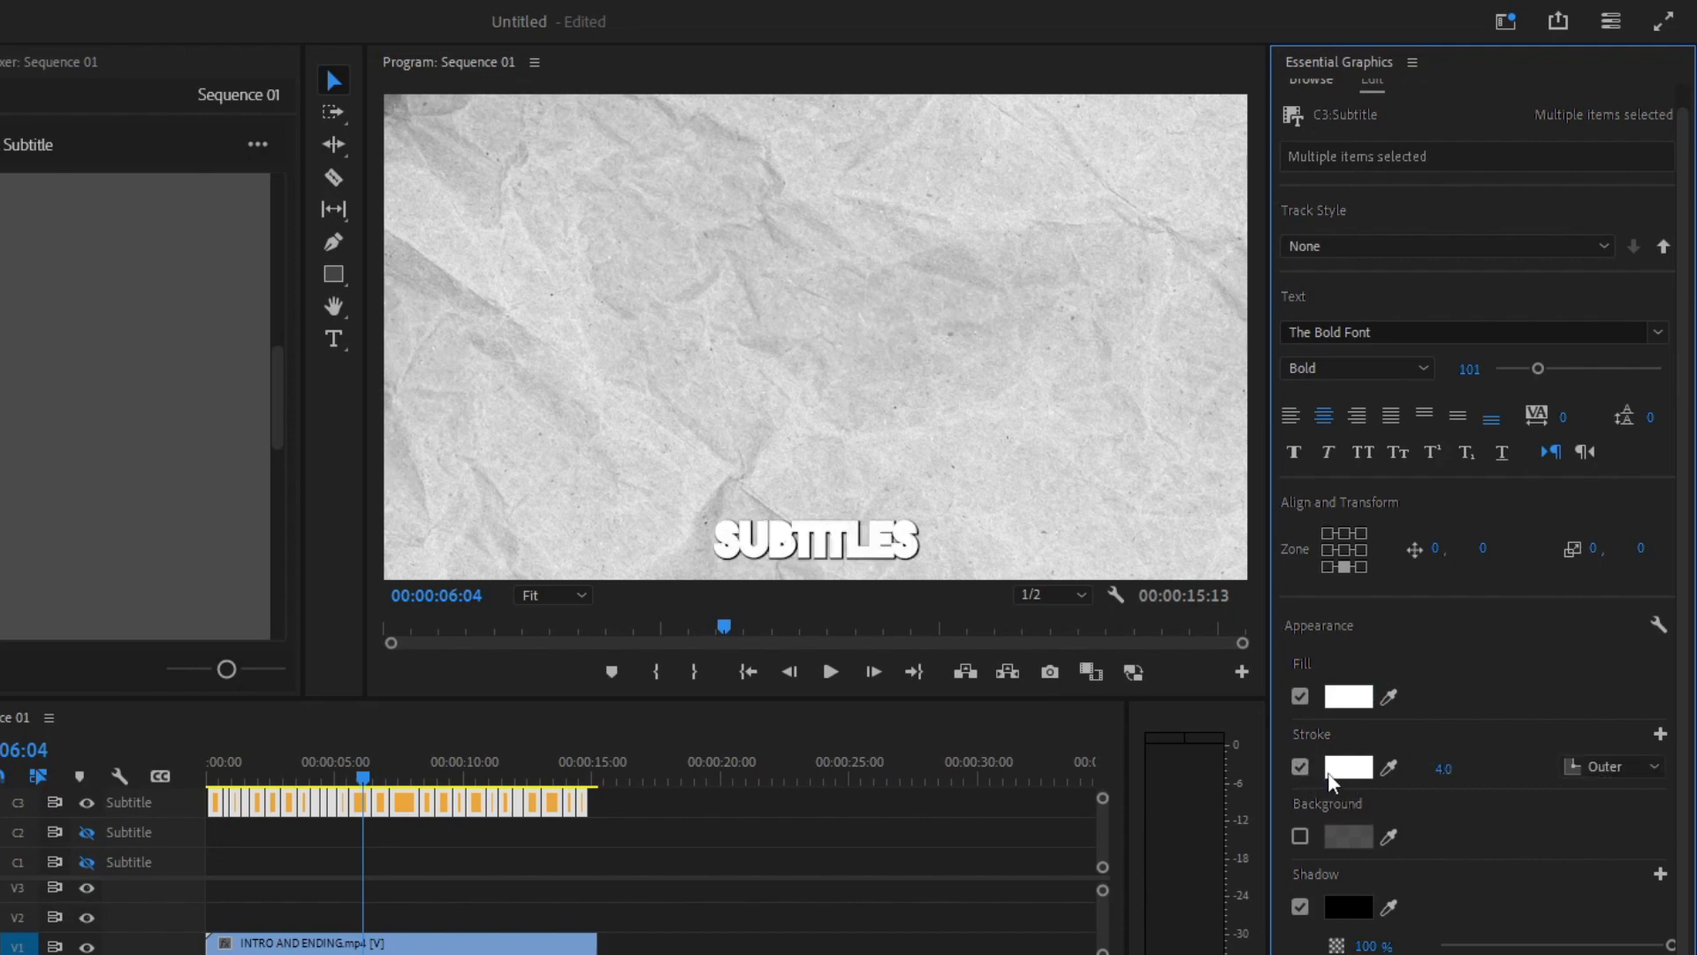
left_click(1368, 768)
left_click_drag(334, 504, 259, 439)
left_click(790, 403)
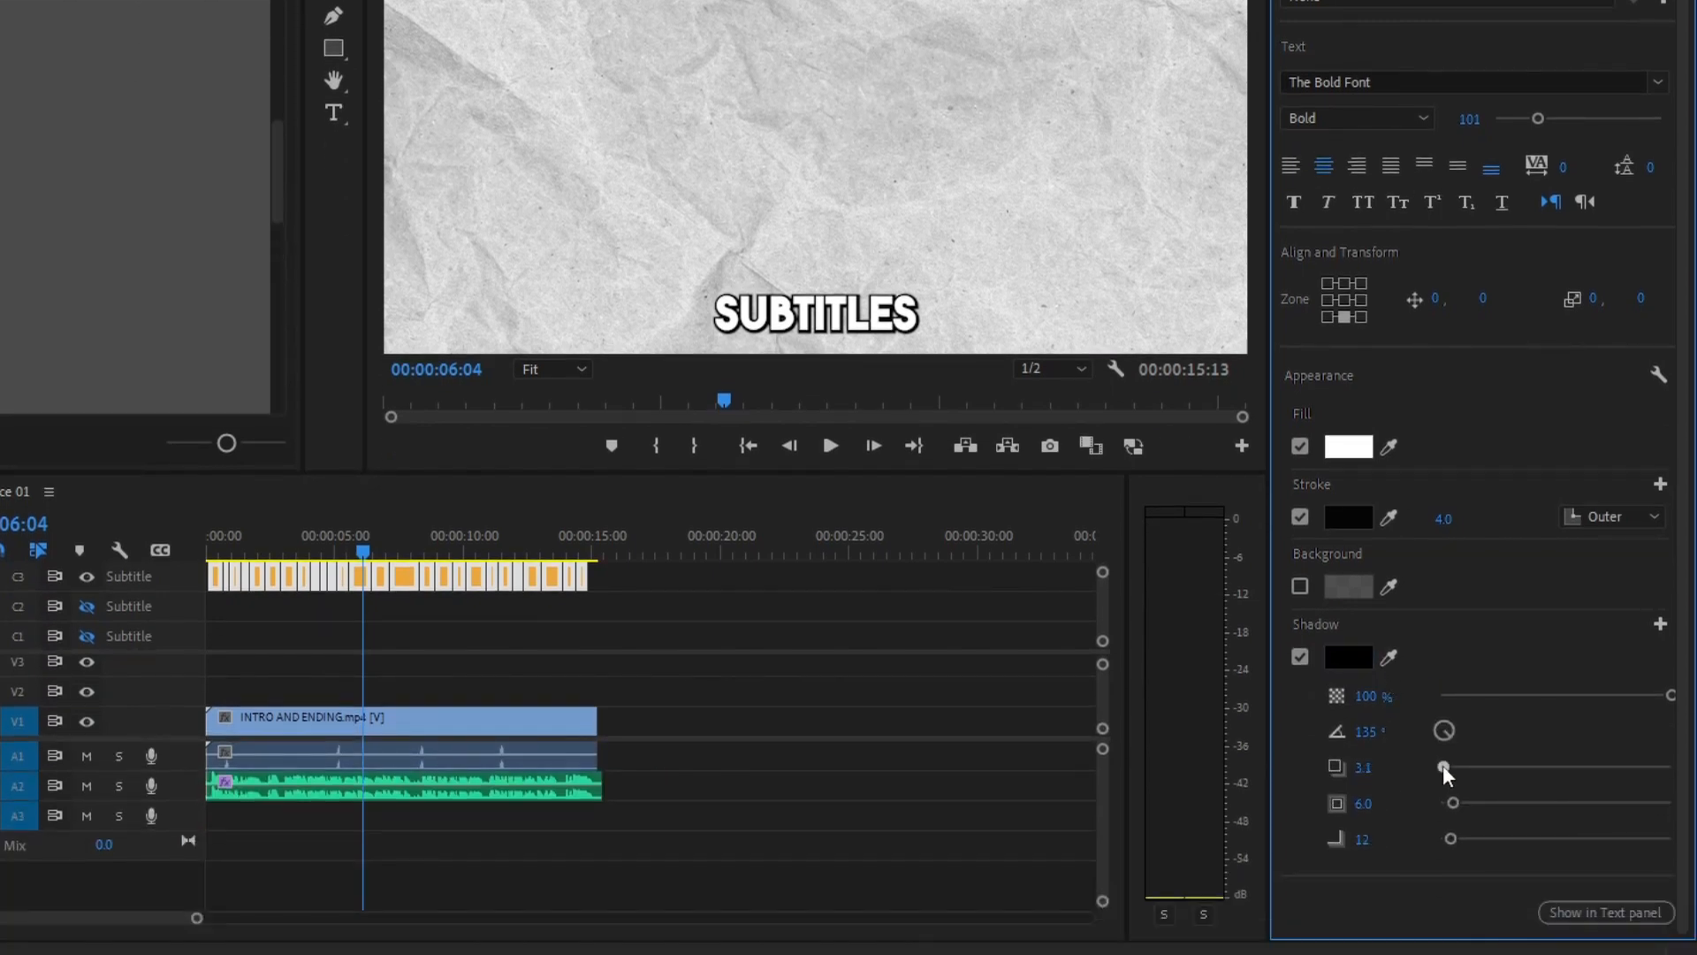
left_click_drag(1443, 766, 1459, 768)
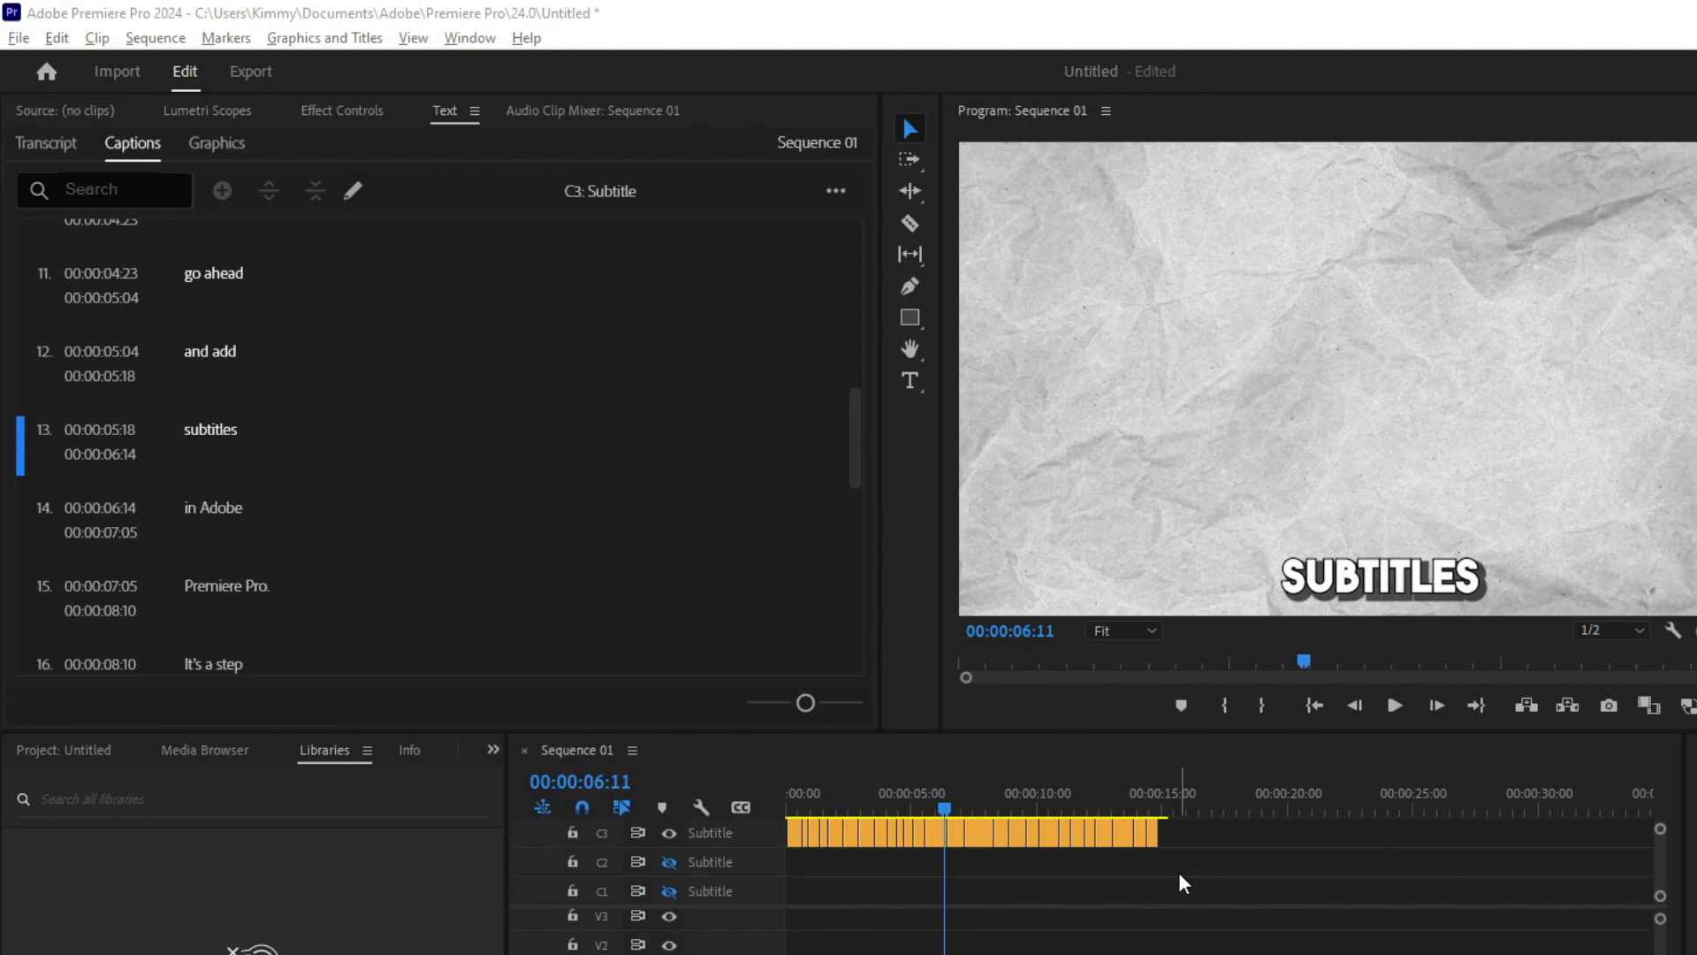
- Select all captions on track C3 and upgrade them to graphic clips
left_click_drag(1194, 877, 755, 801)
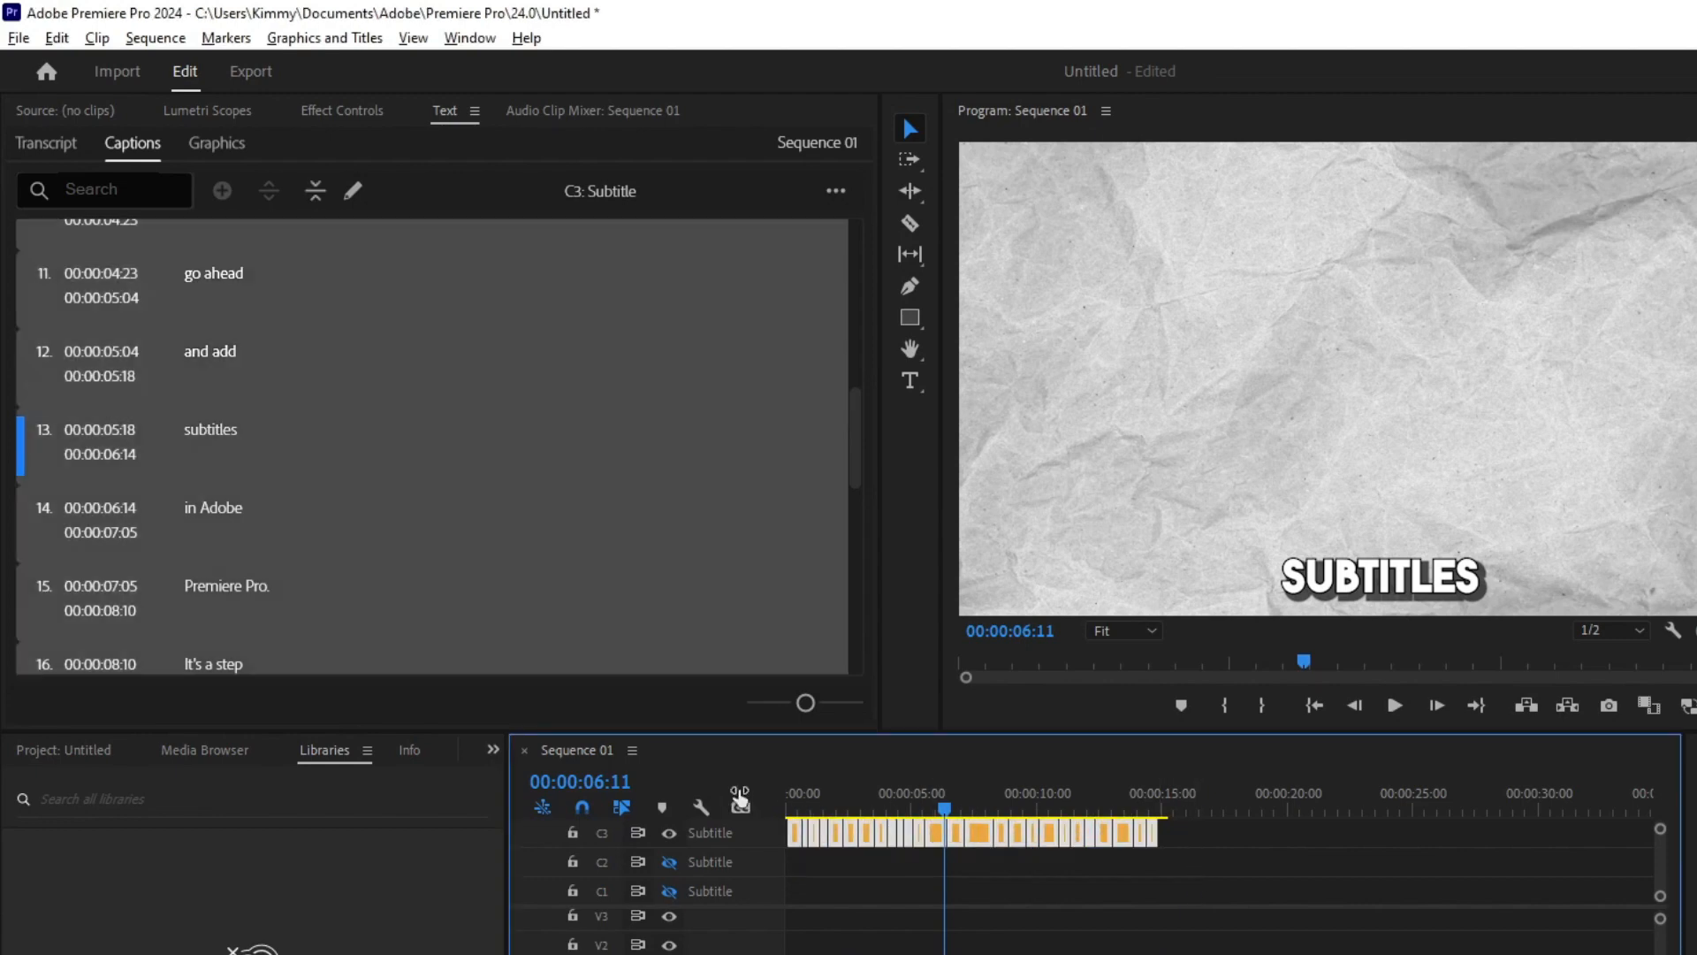
left_click(312, 42)
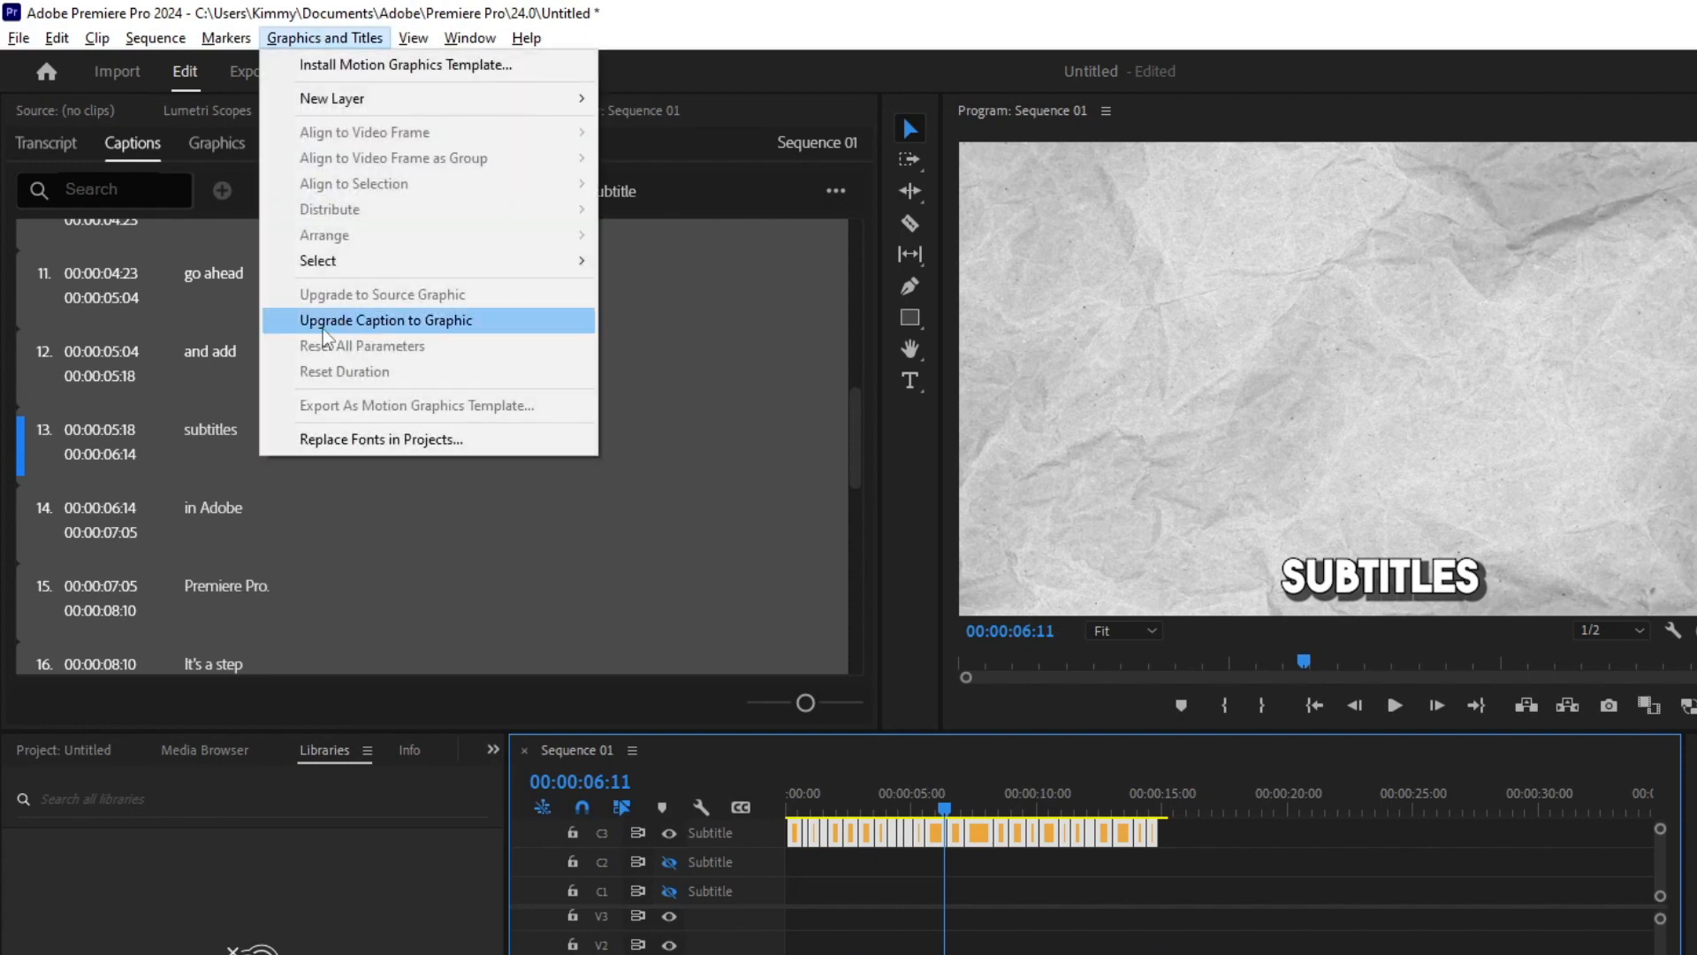
left_click(421, 326)
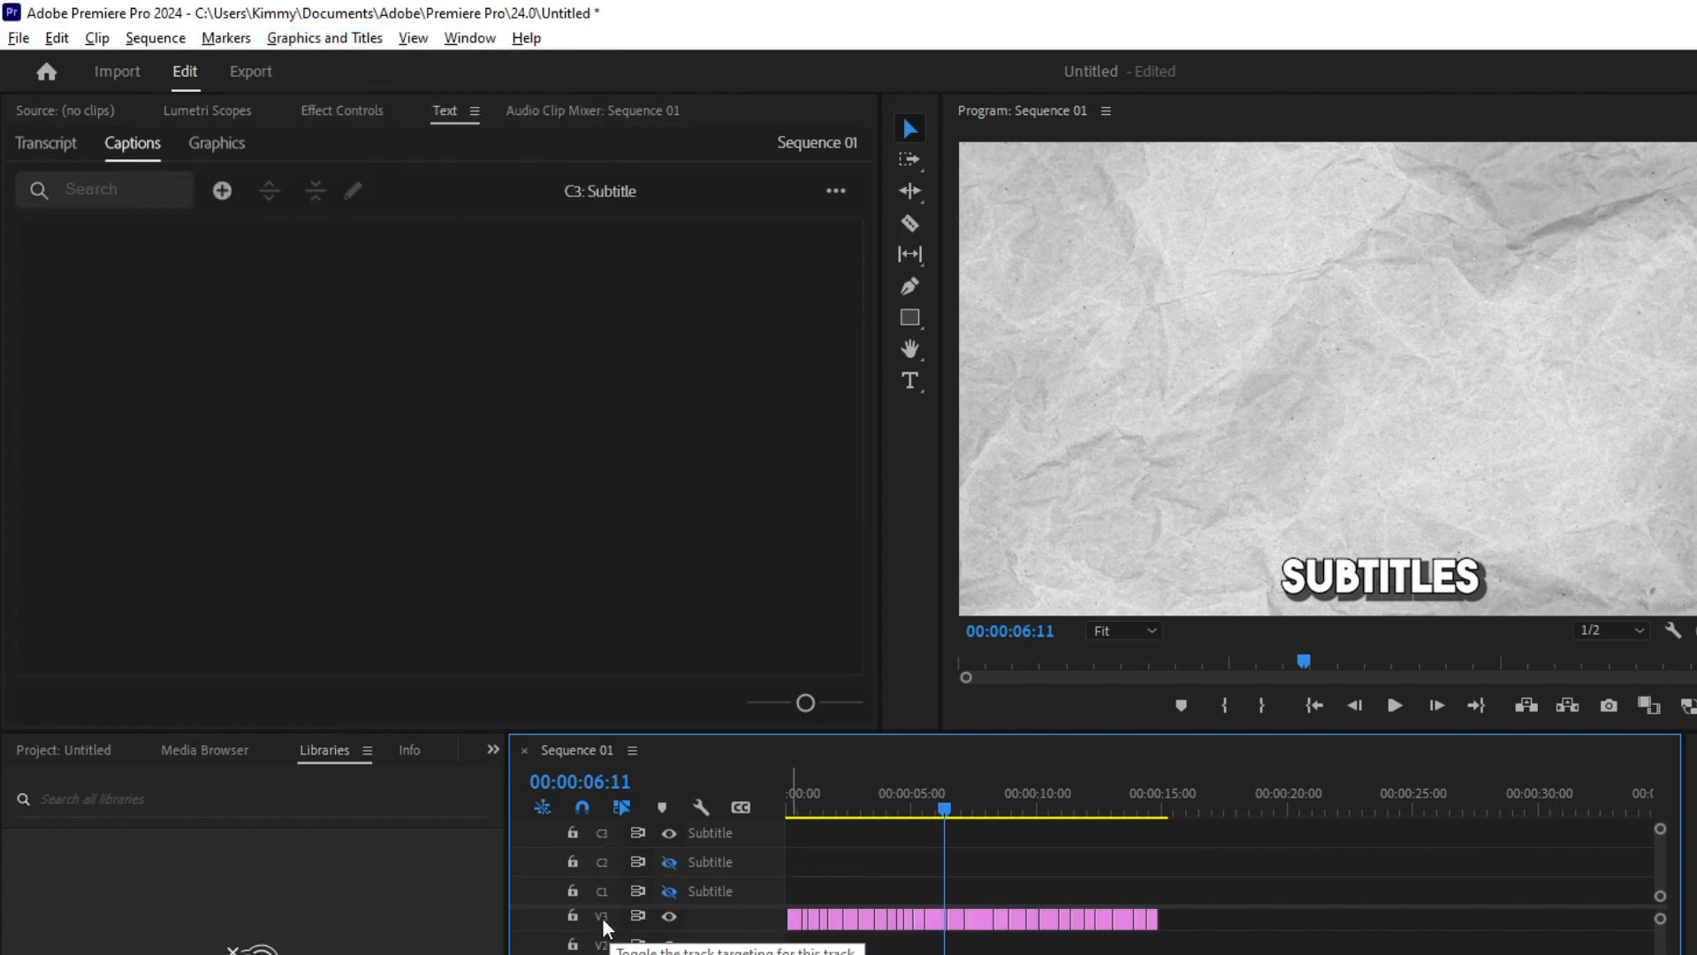
- Search the effects for "transform" and apply the Distort Transform effect to the "subtitles" graphic clip on V3
left_click(798, 925)
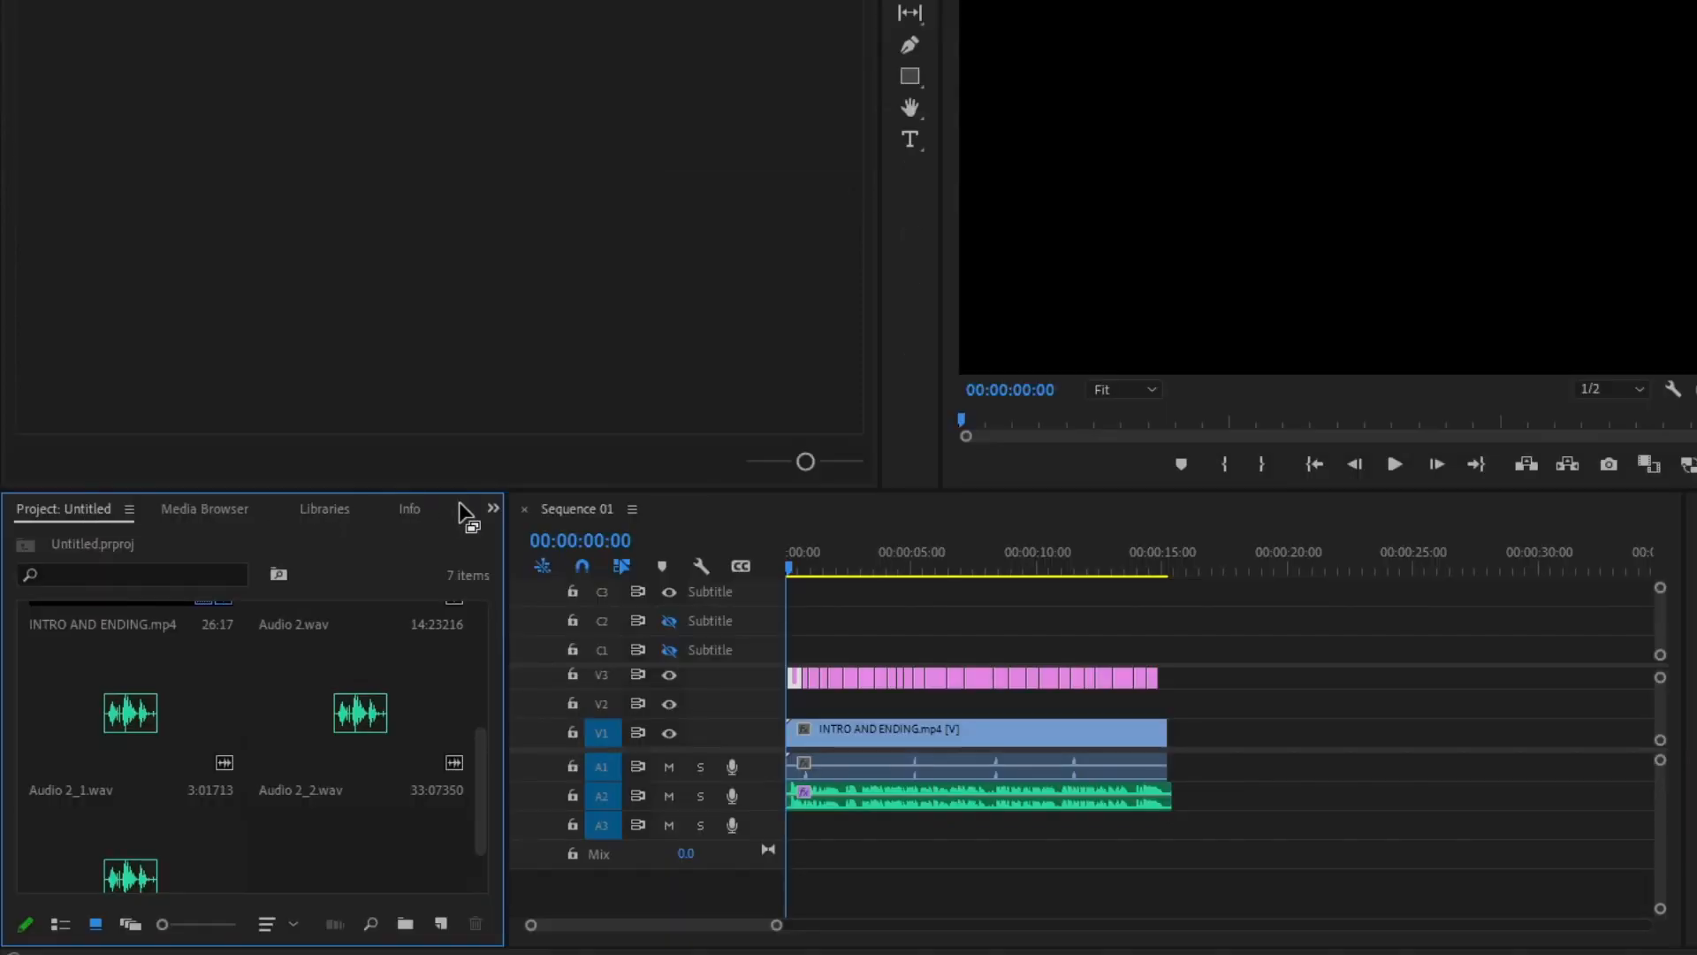
left_click(491, 509)
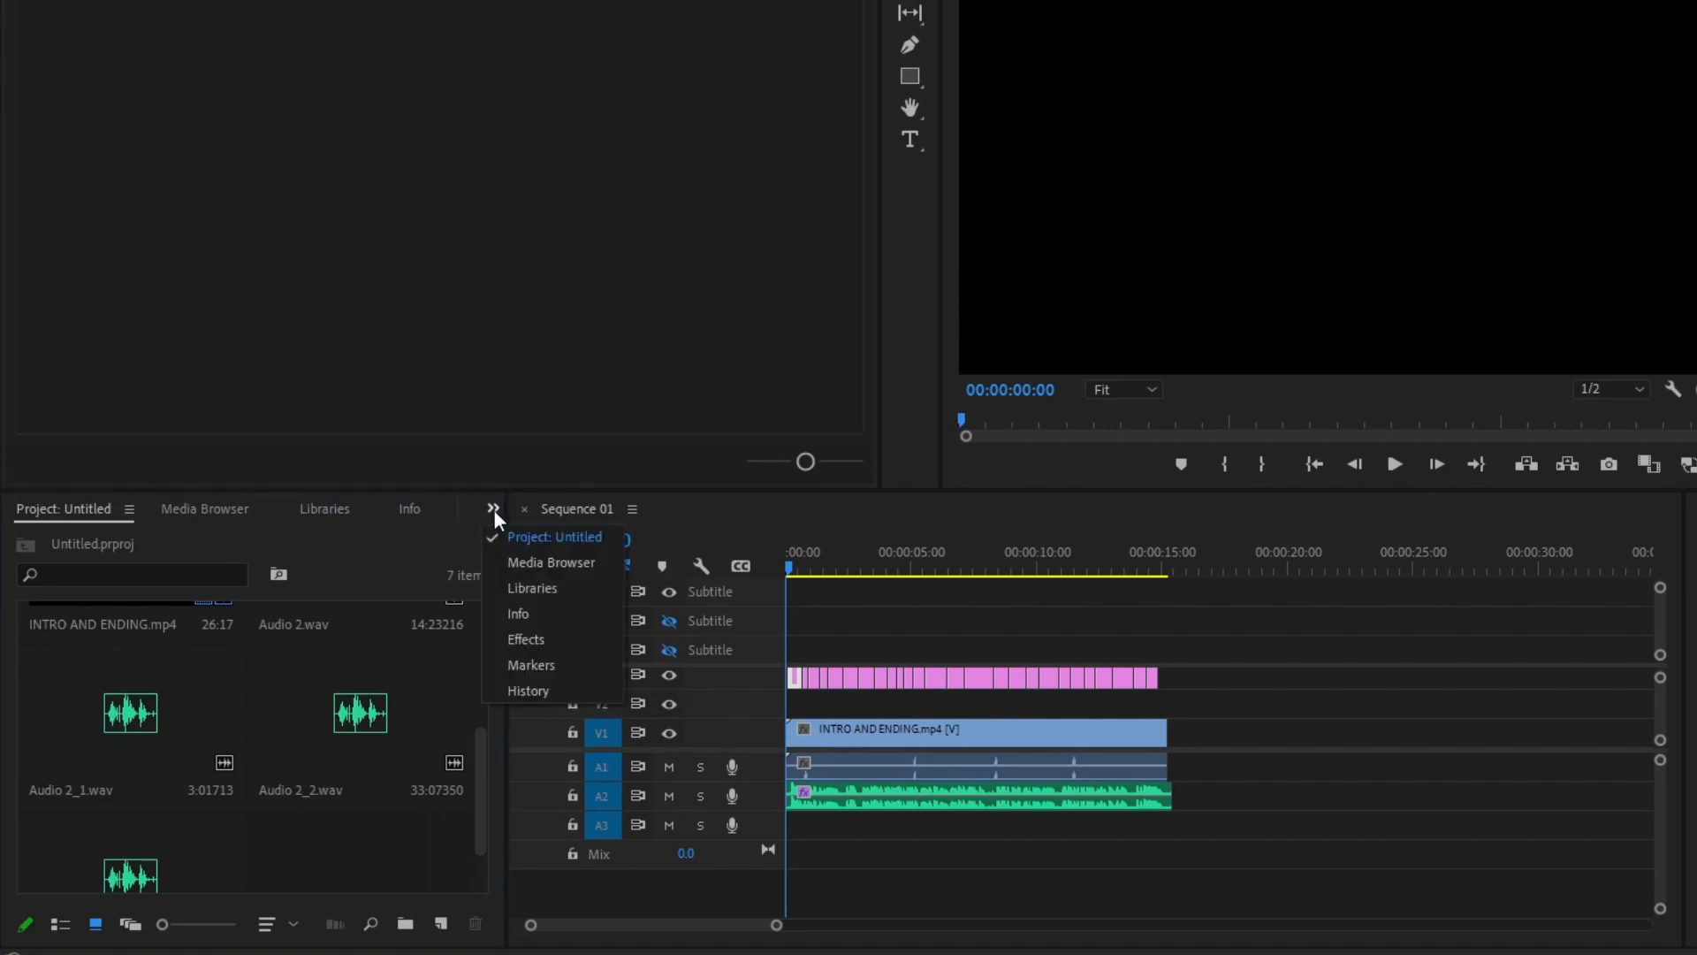
left_click(524, 644)
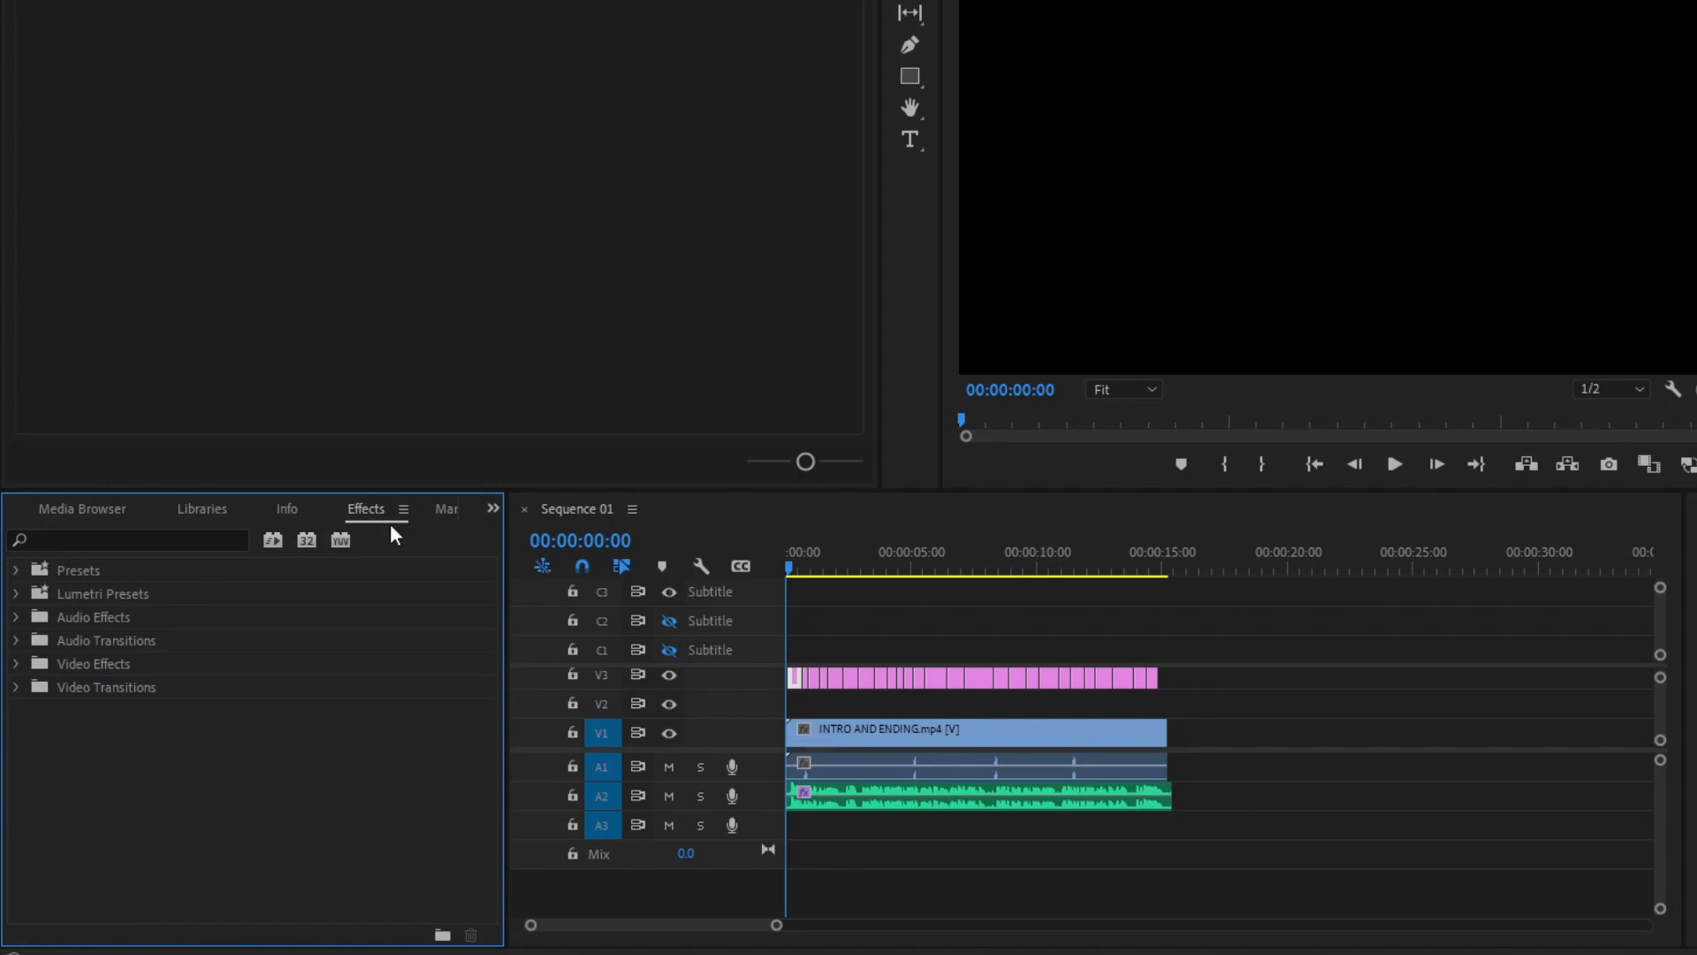
left_click(193, 538)
type("t")
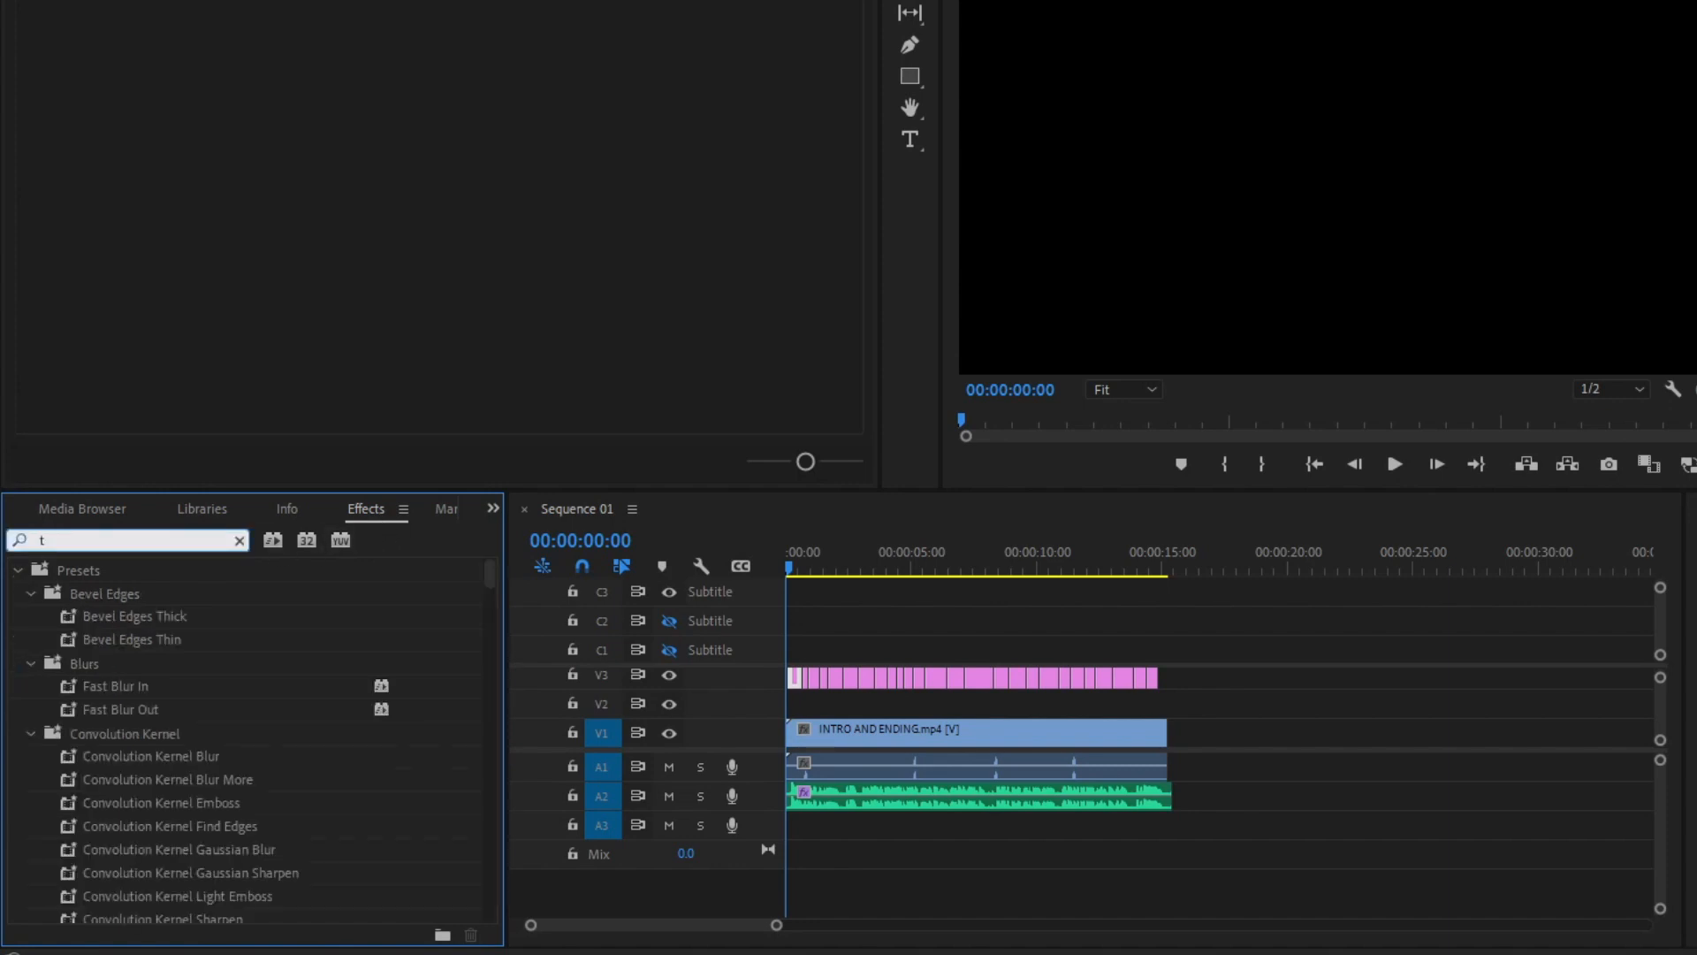
type("ransform")
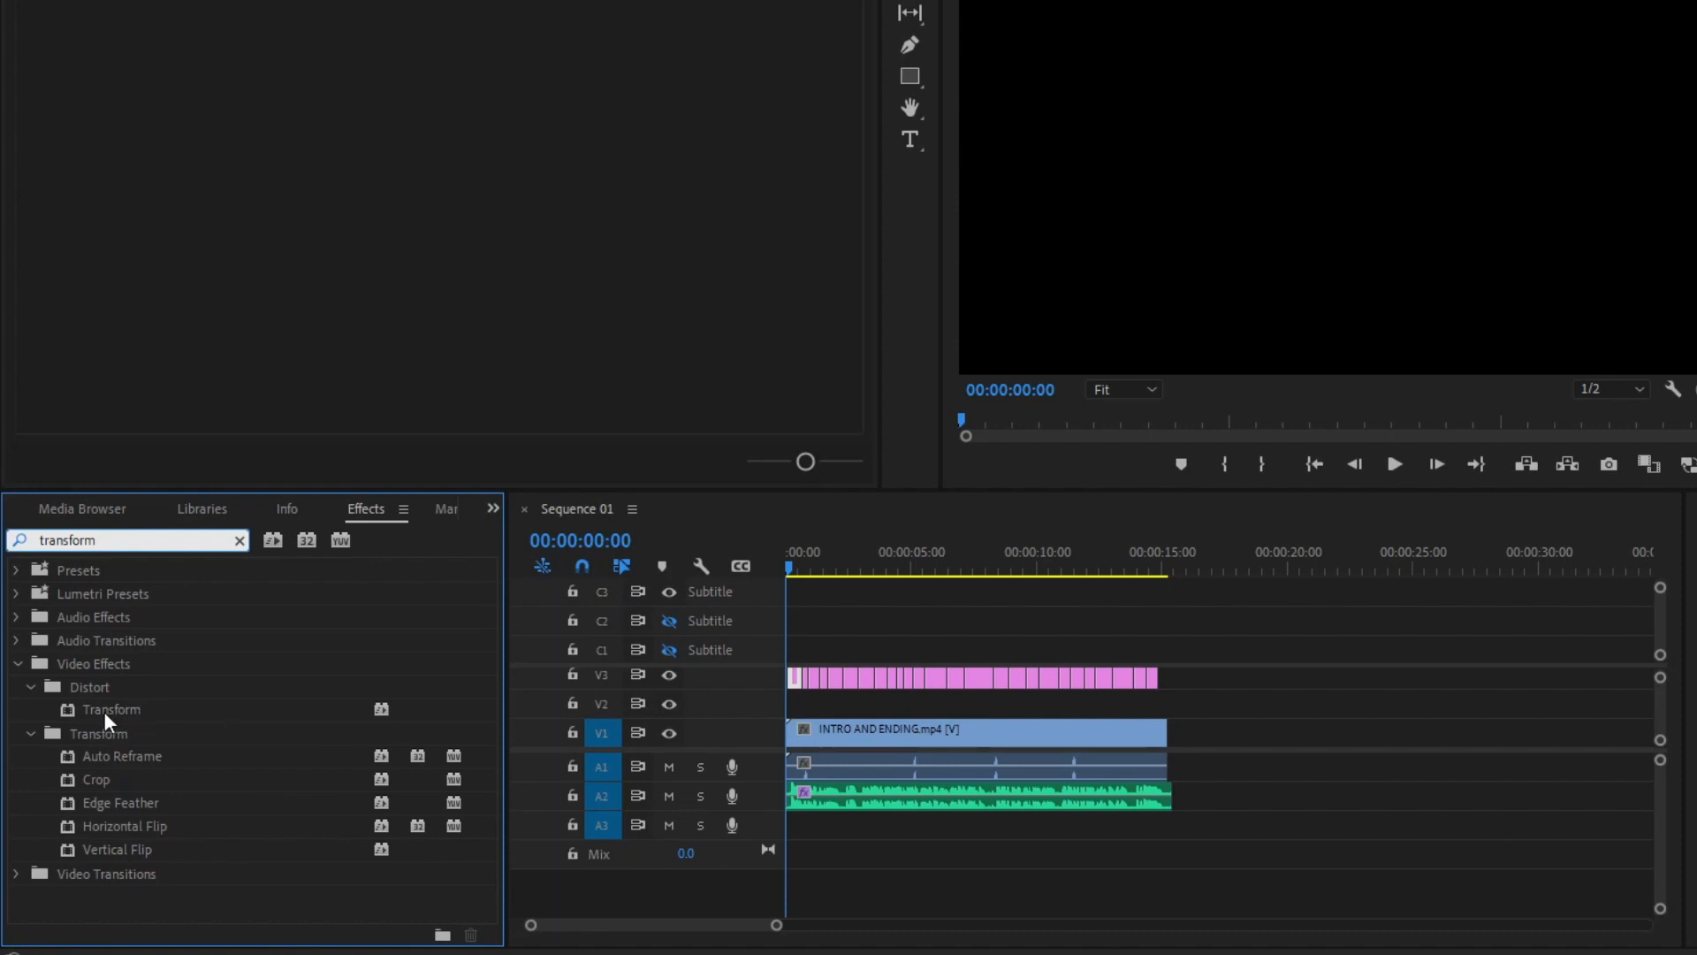
left_click_drag(103, 711, 871, 688)
left_click_drag(953, 696, 953, 679)
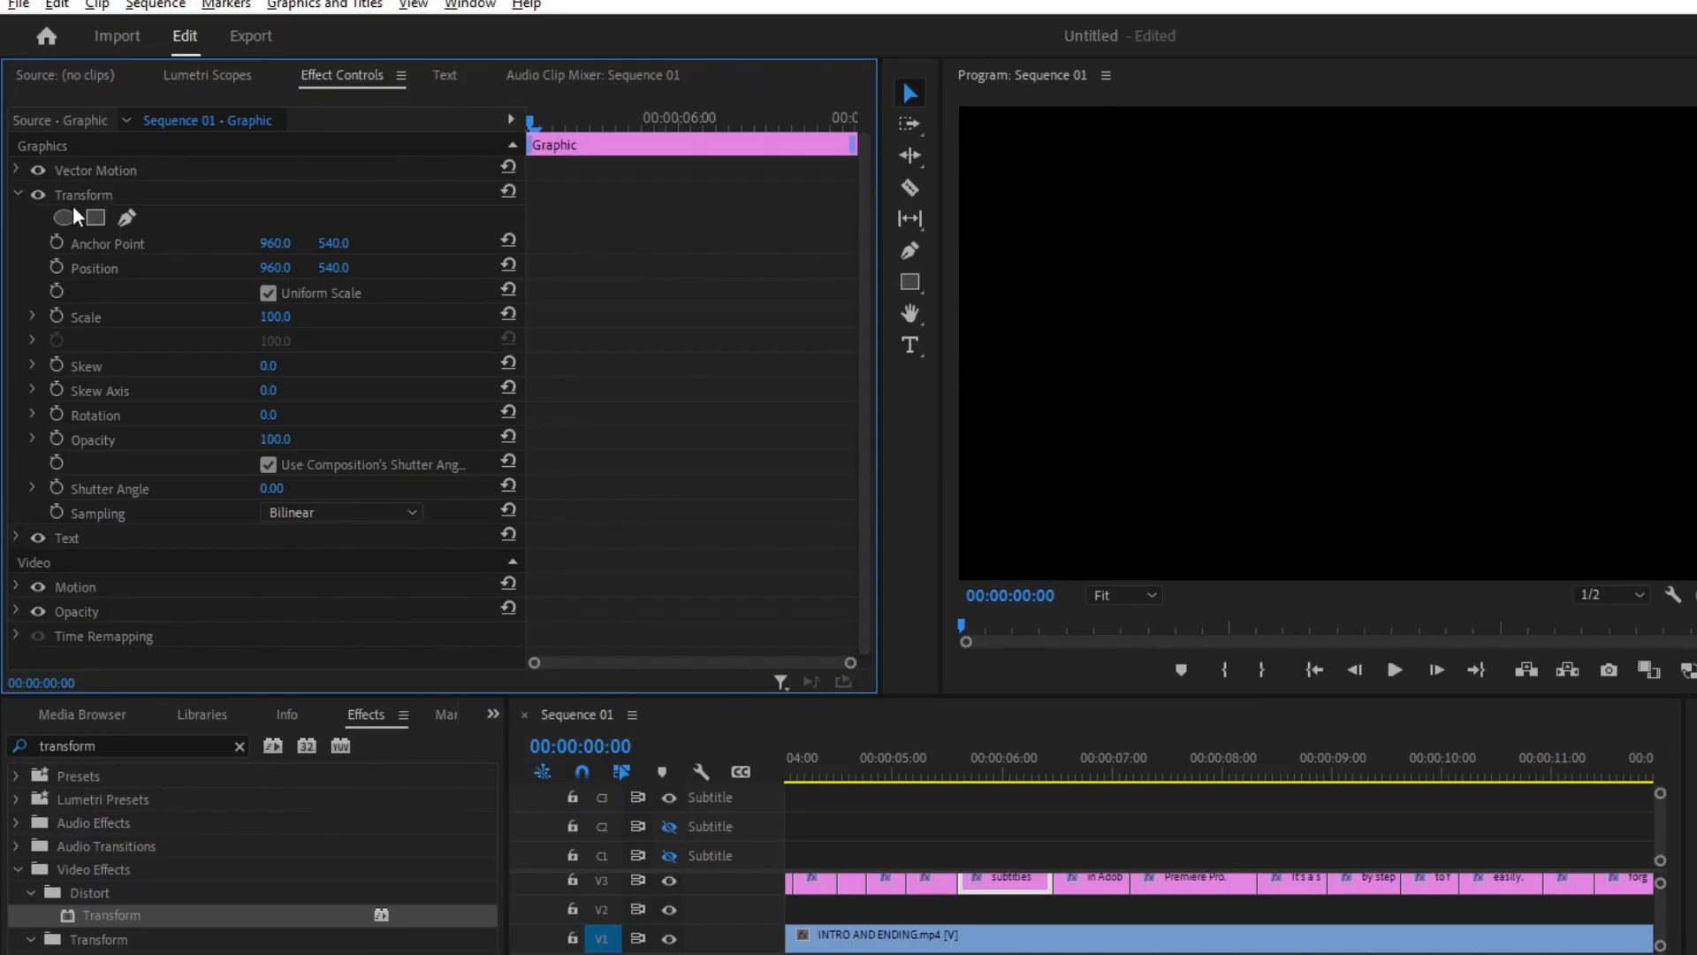
- Move the Transform effect's anchor point to the word's centre at 954.7, 994.9 and reposition the text at about 954.7, 997.5
left_click(109, 193)
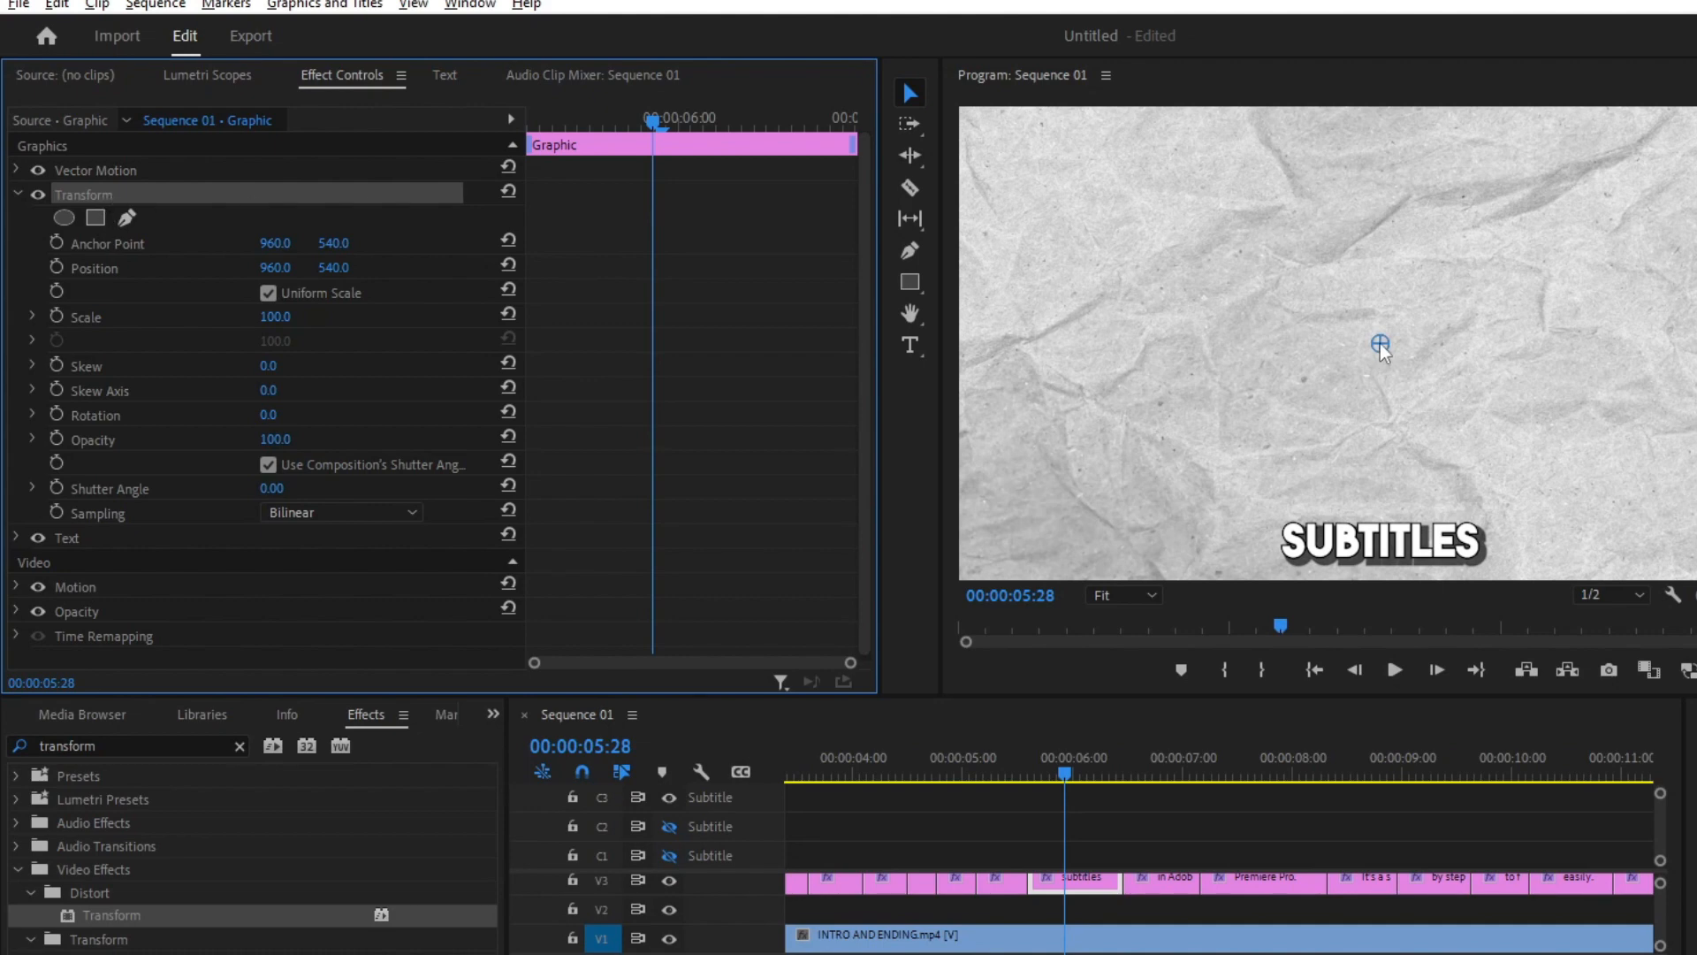
left_click_drag(1382, 345, 1377, 543)
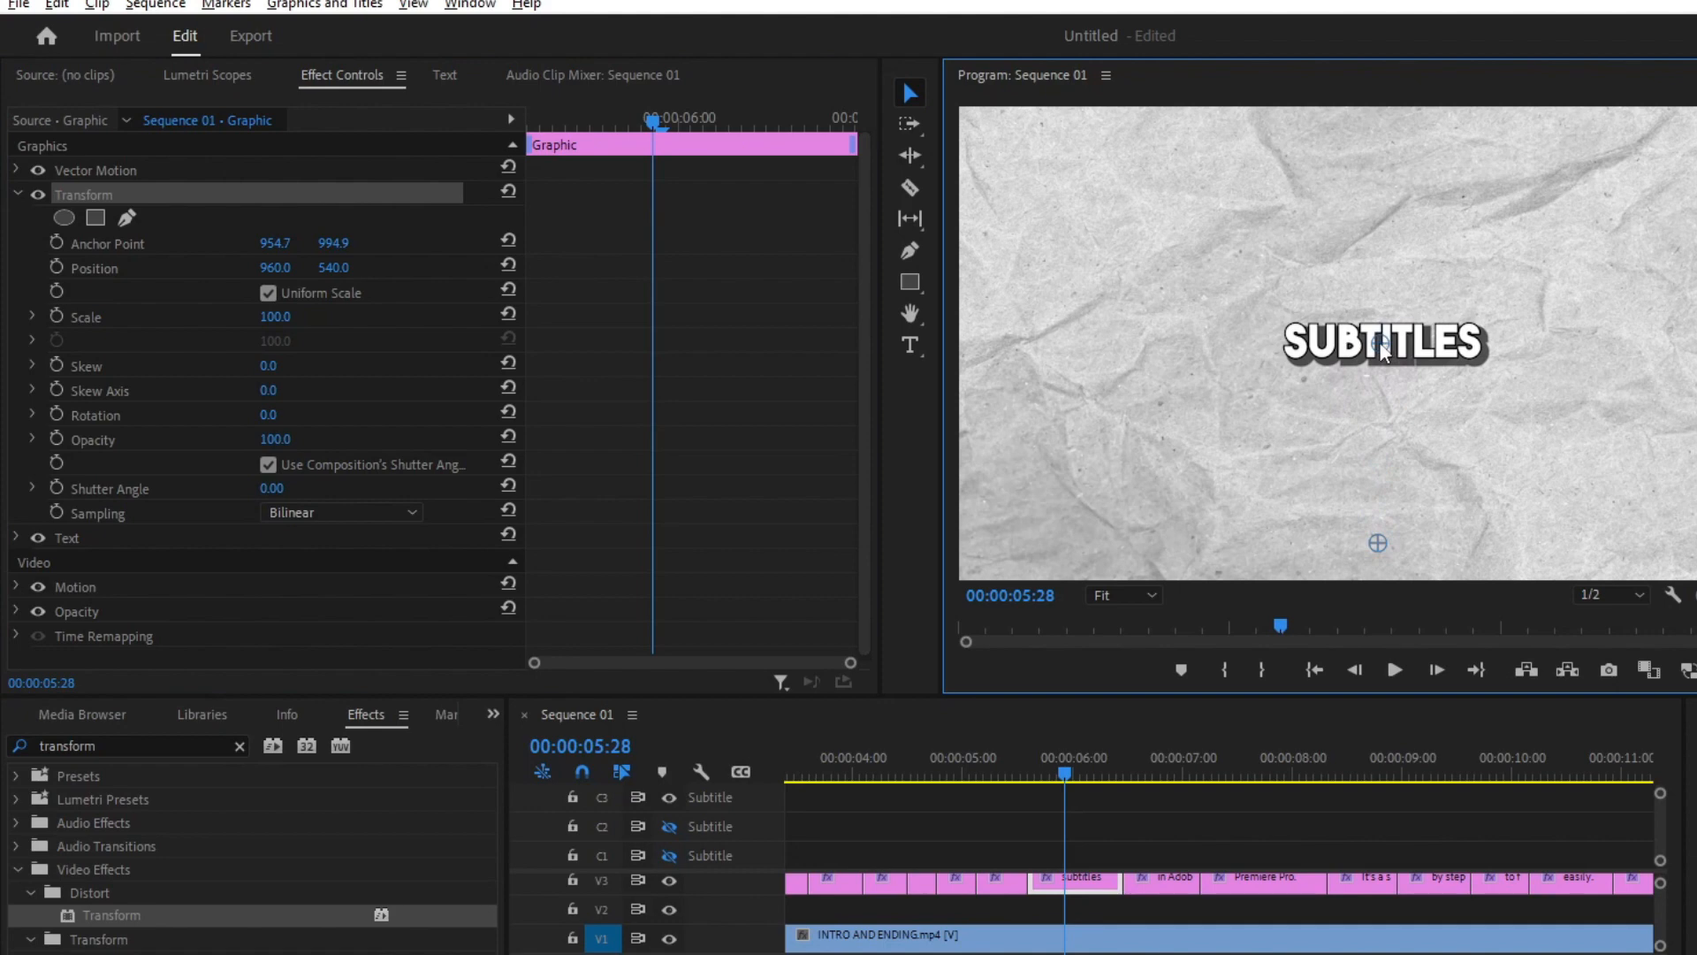
left_click_drag(1382, 357, 1375, 550)
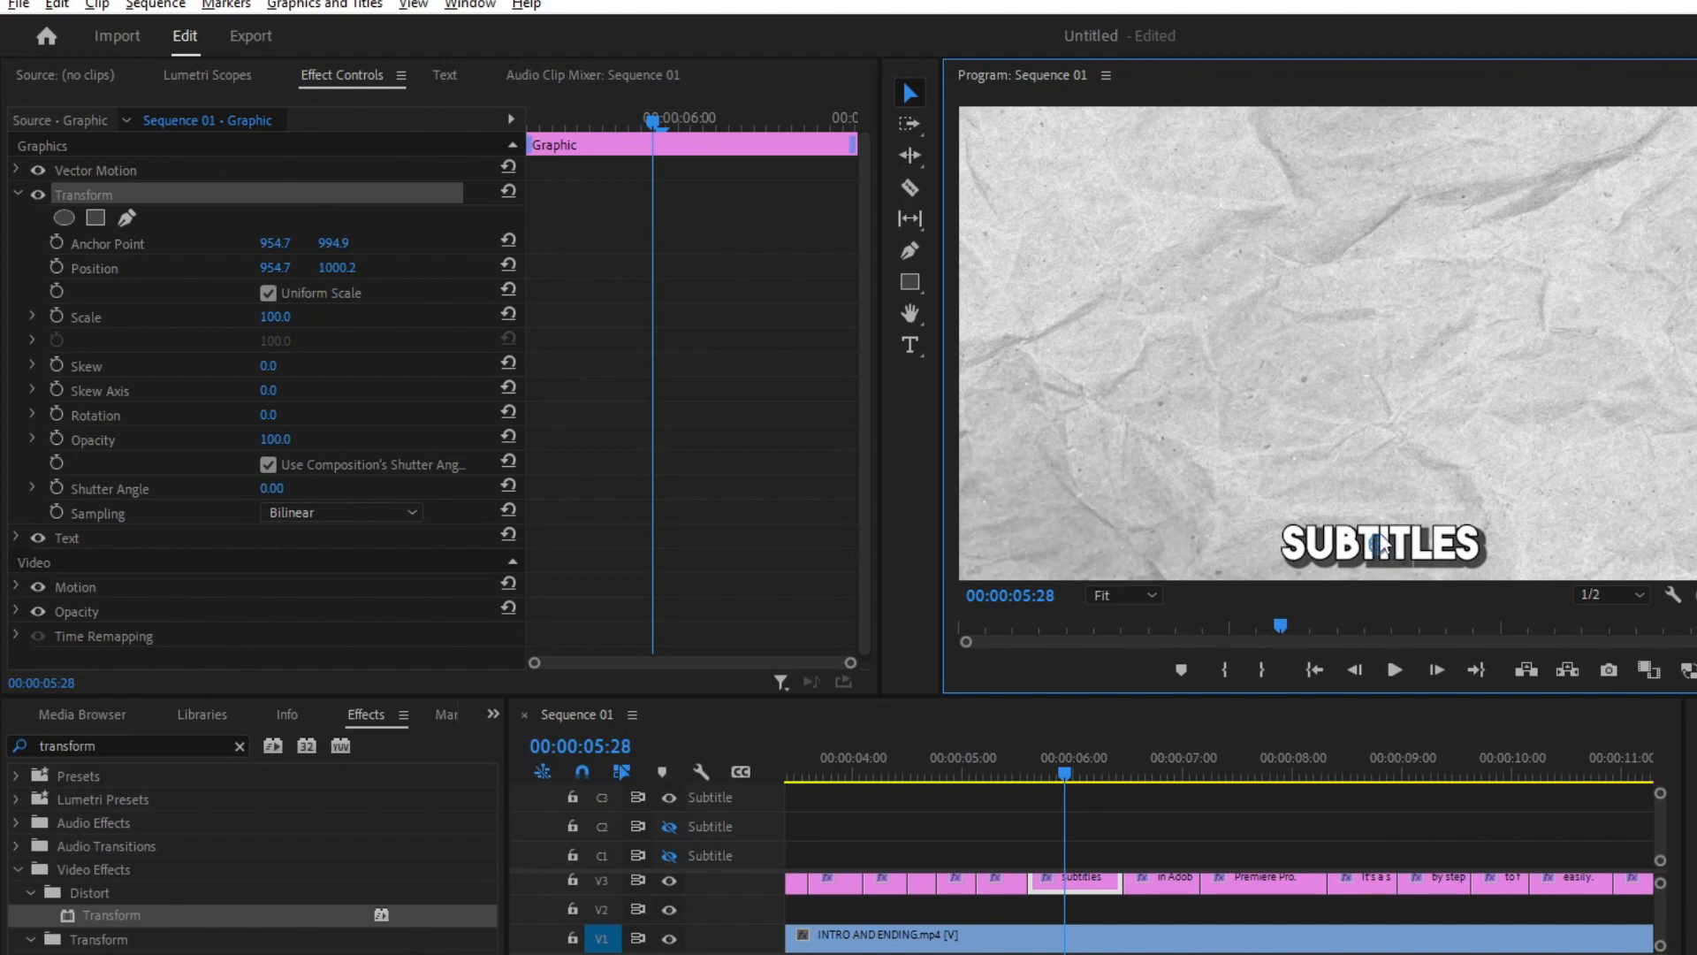
- Enable Scale animation in the Transform effect and place its keyframe at the clip's start, 00:00:05:18
left_click(93, 318)
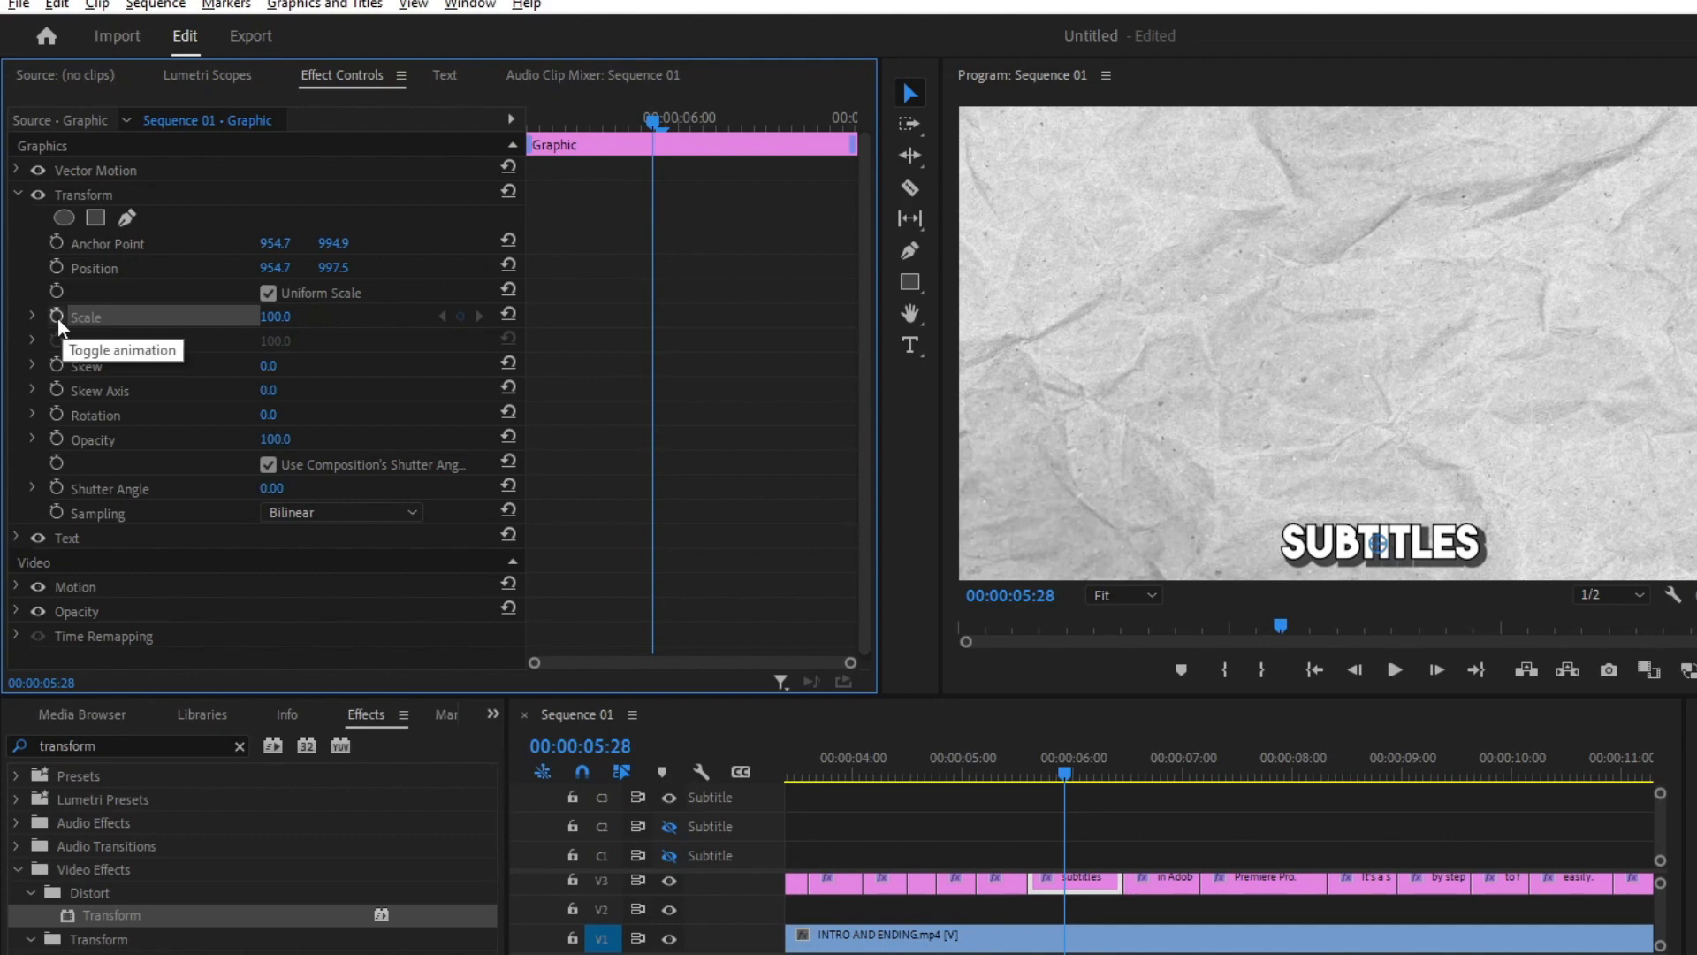
left_click(57, 316)
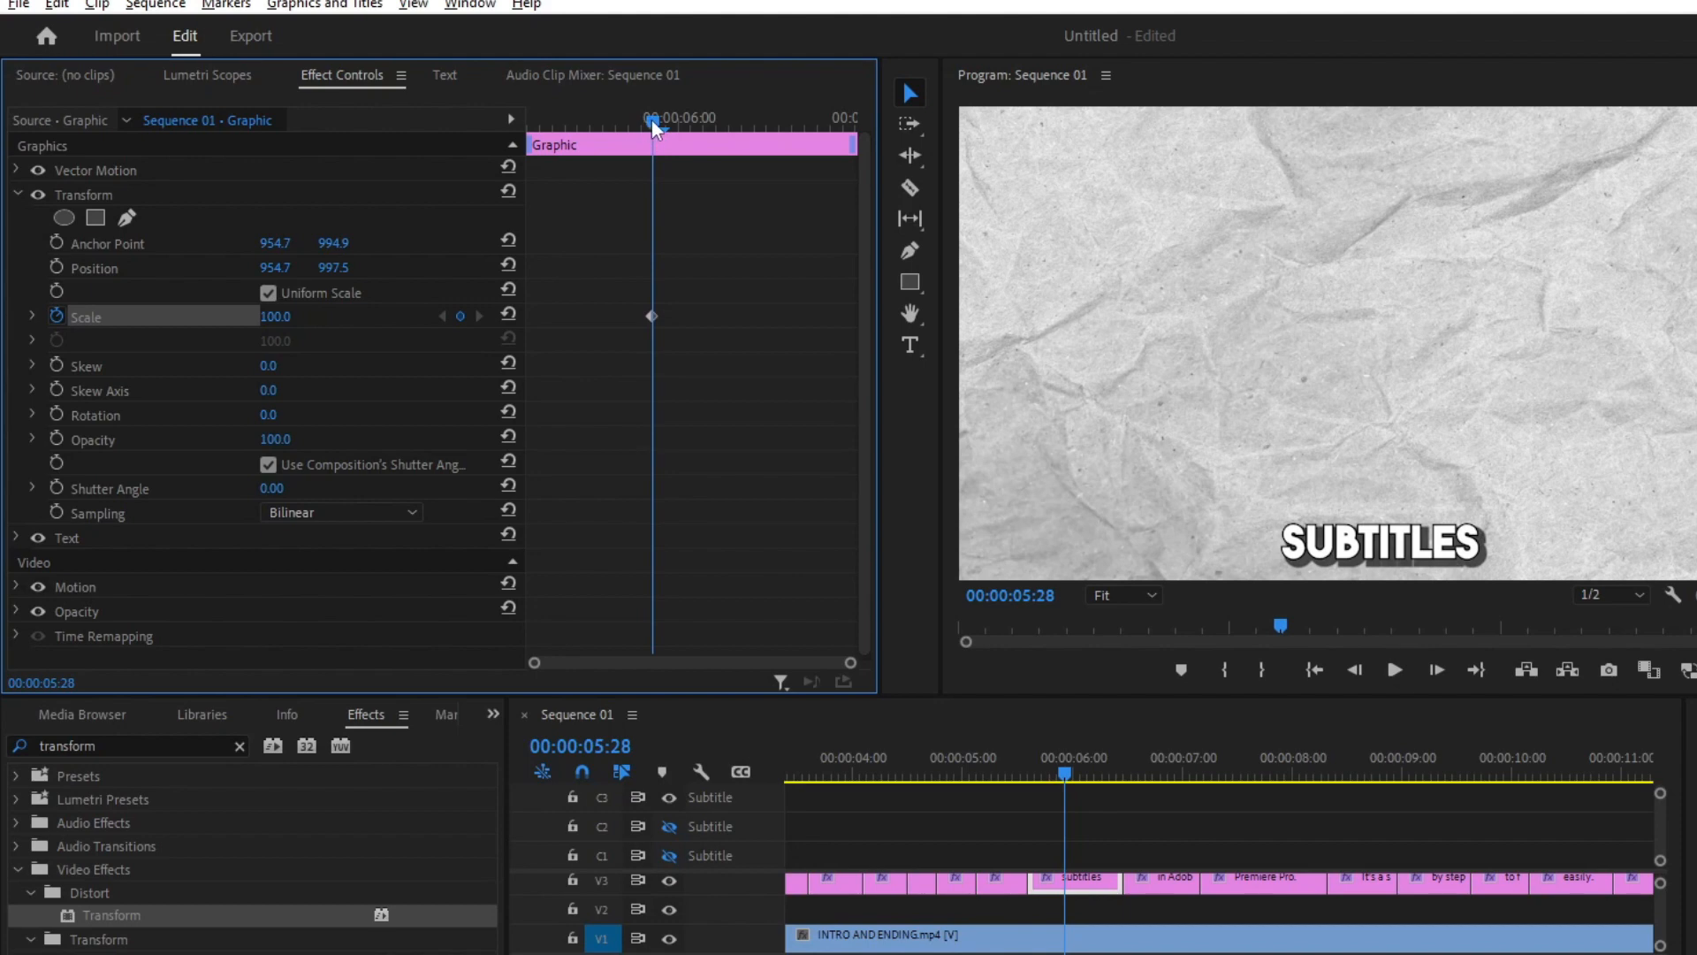
left_click_drag(650, 120, 523, 120)
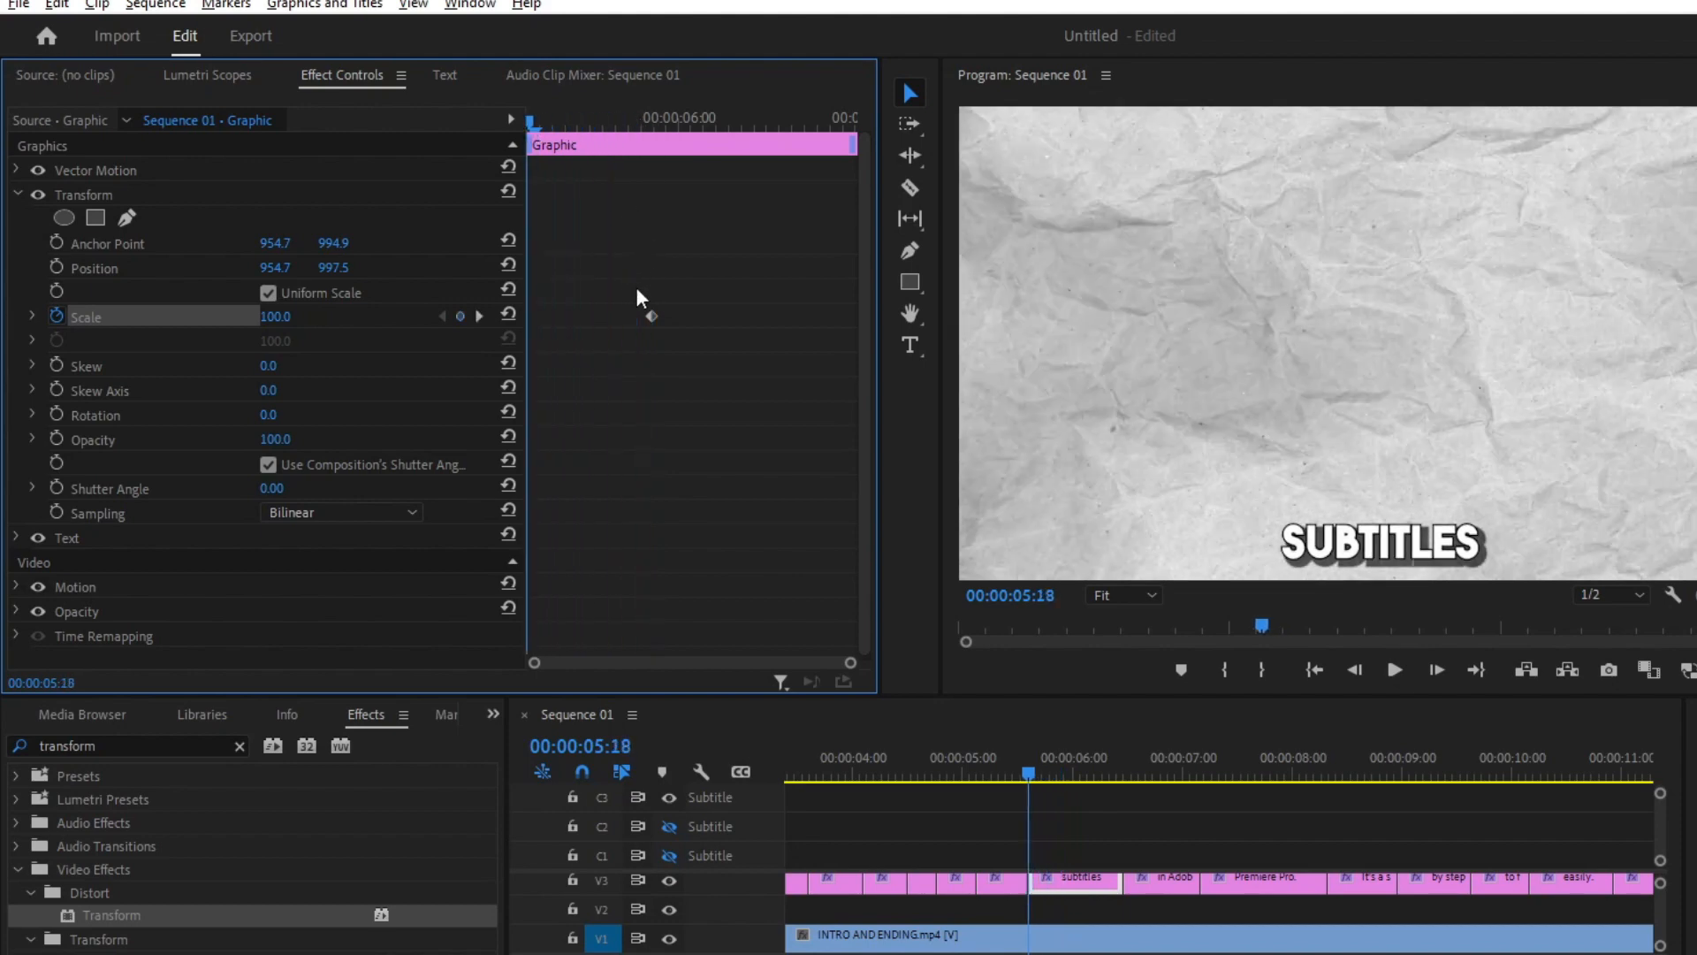
left_click_drag(651, 315, 529, 316)
- Add a second Scale keyframe of 100 at 00:00:05:24, six frames after the clip's start
key("Right")
key("Right")
key("Right")
key("Right")
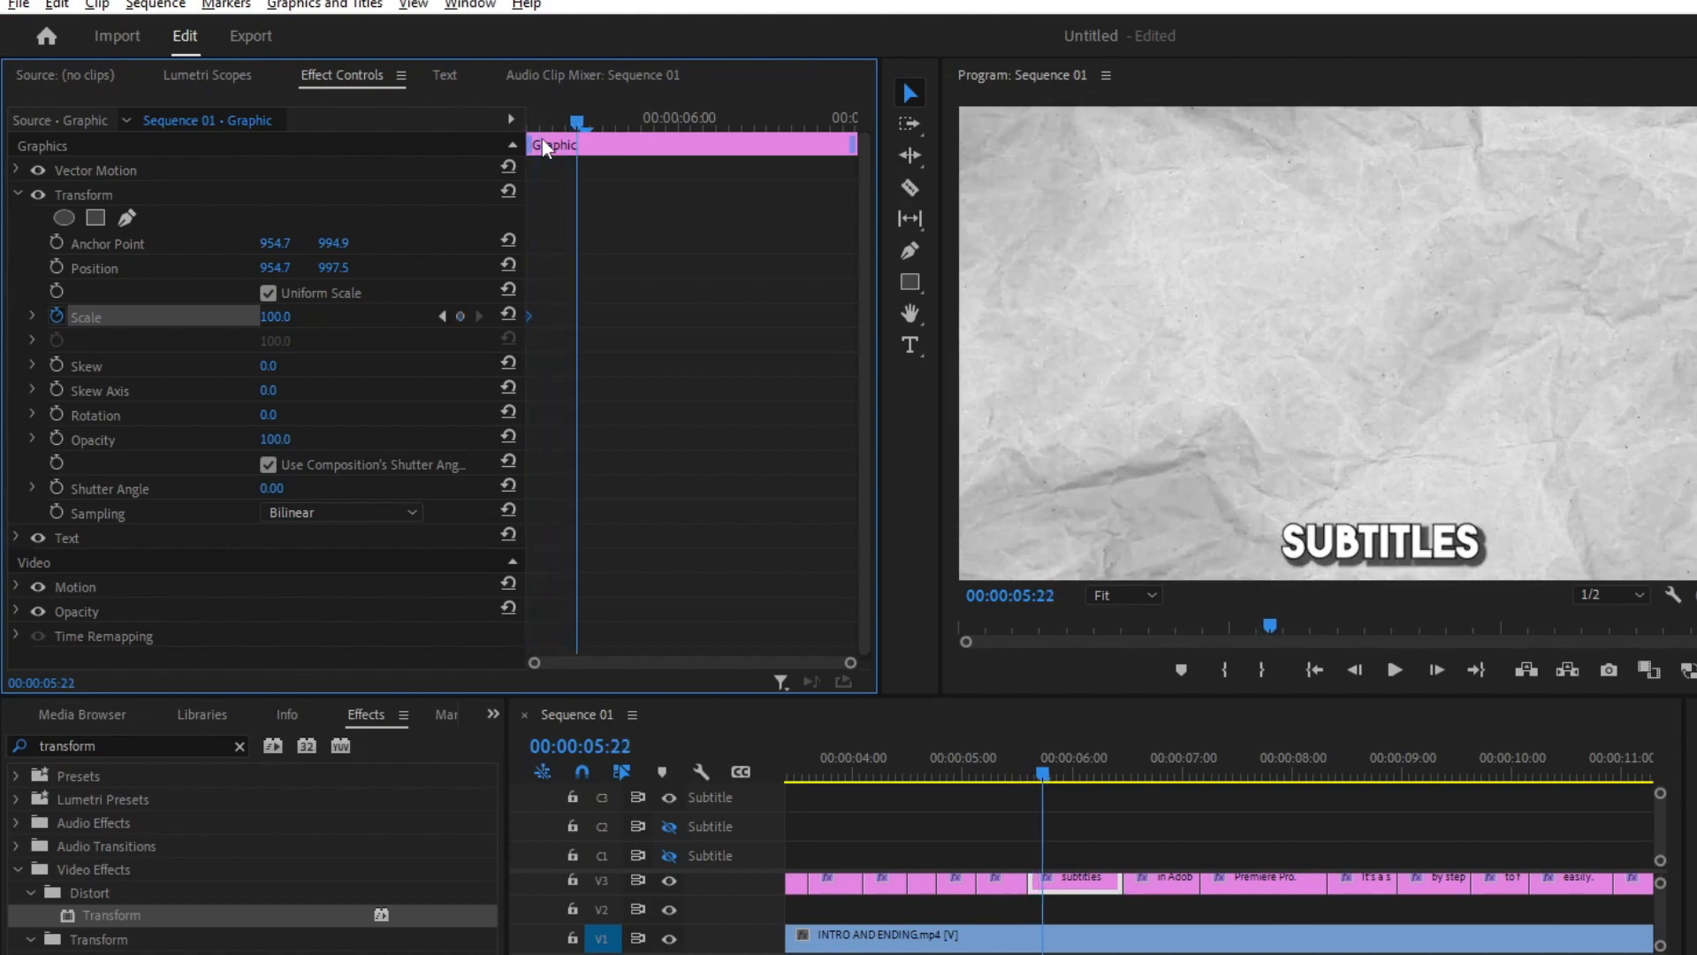
key("Right")
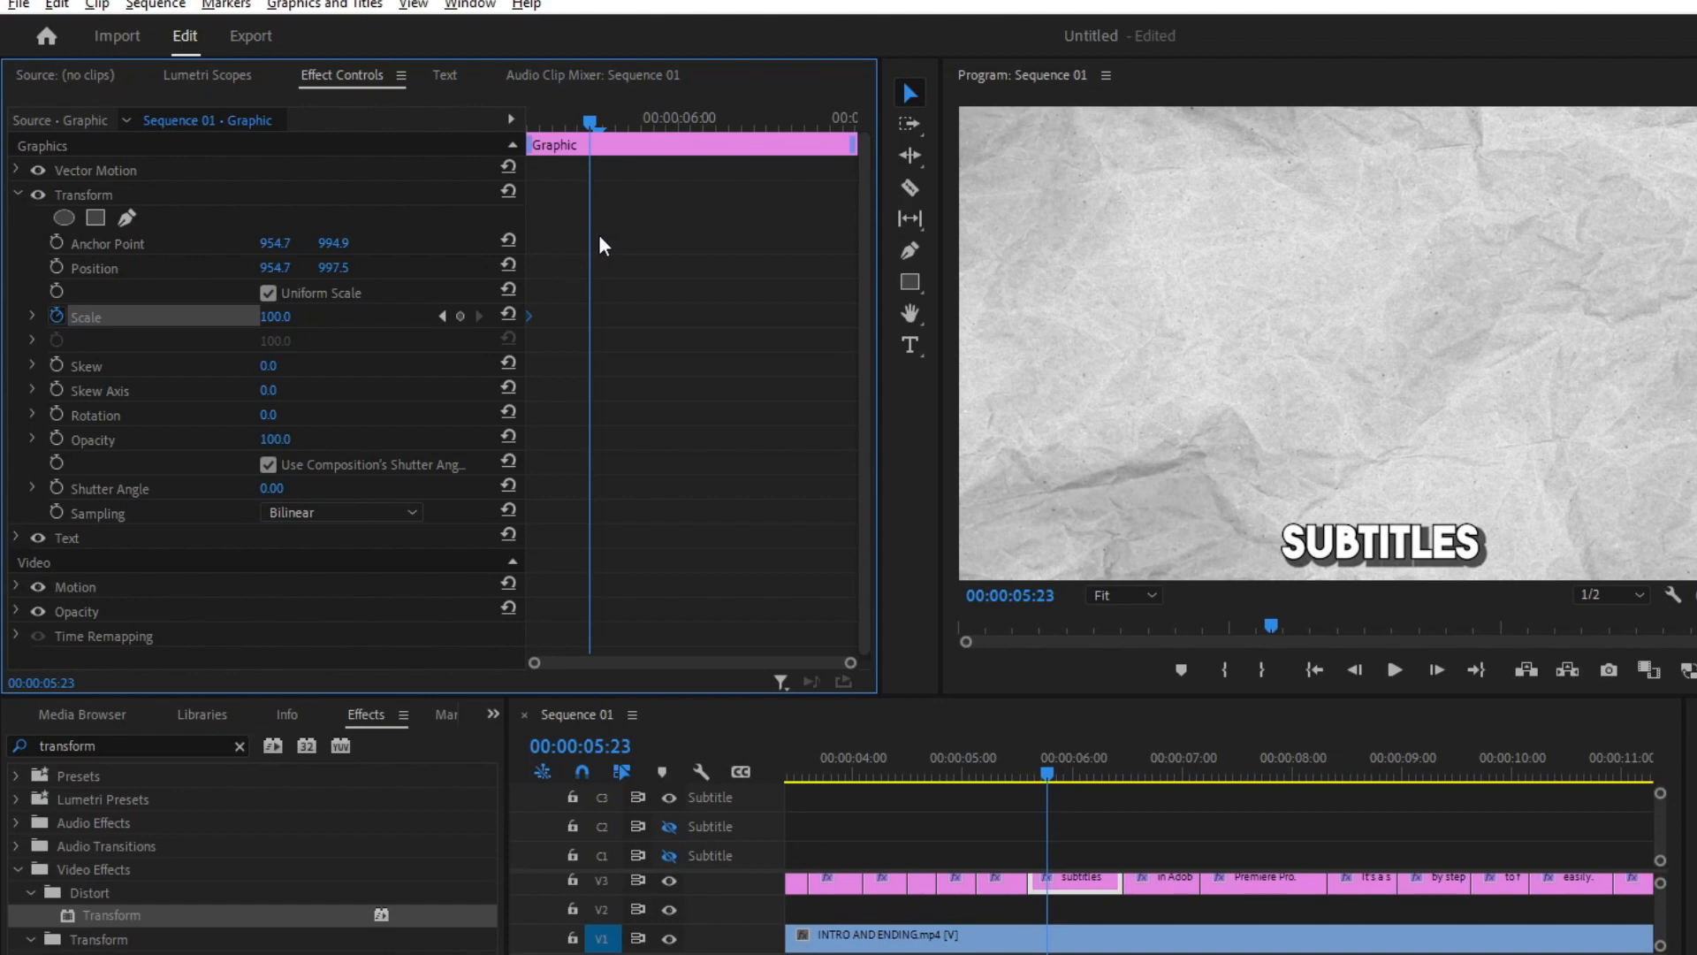
key("Right")
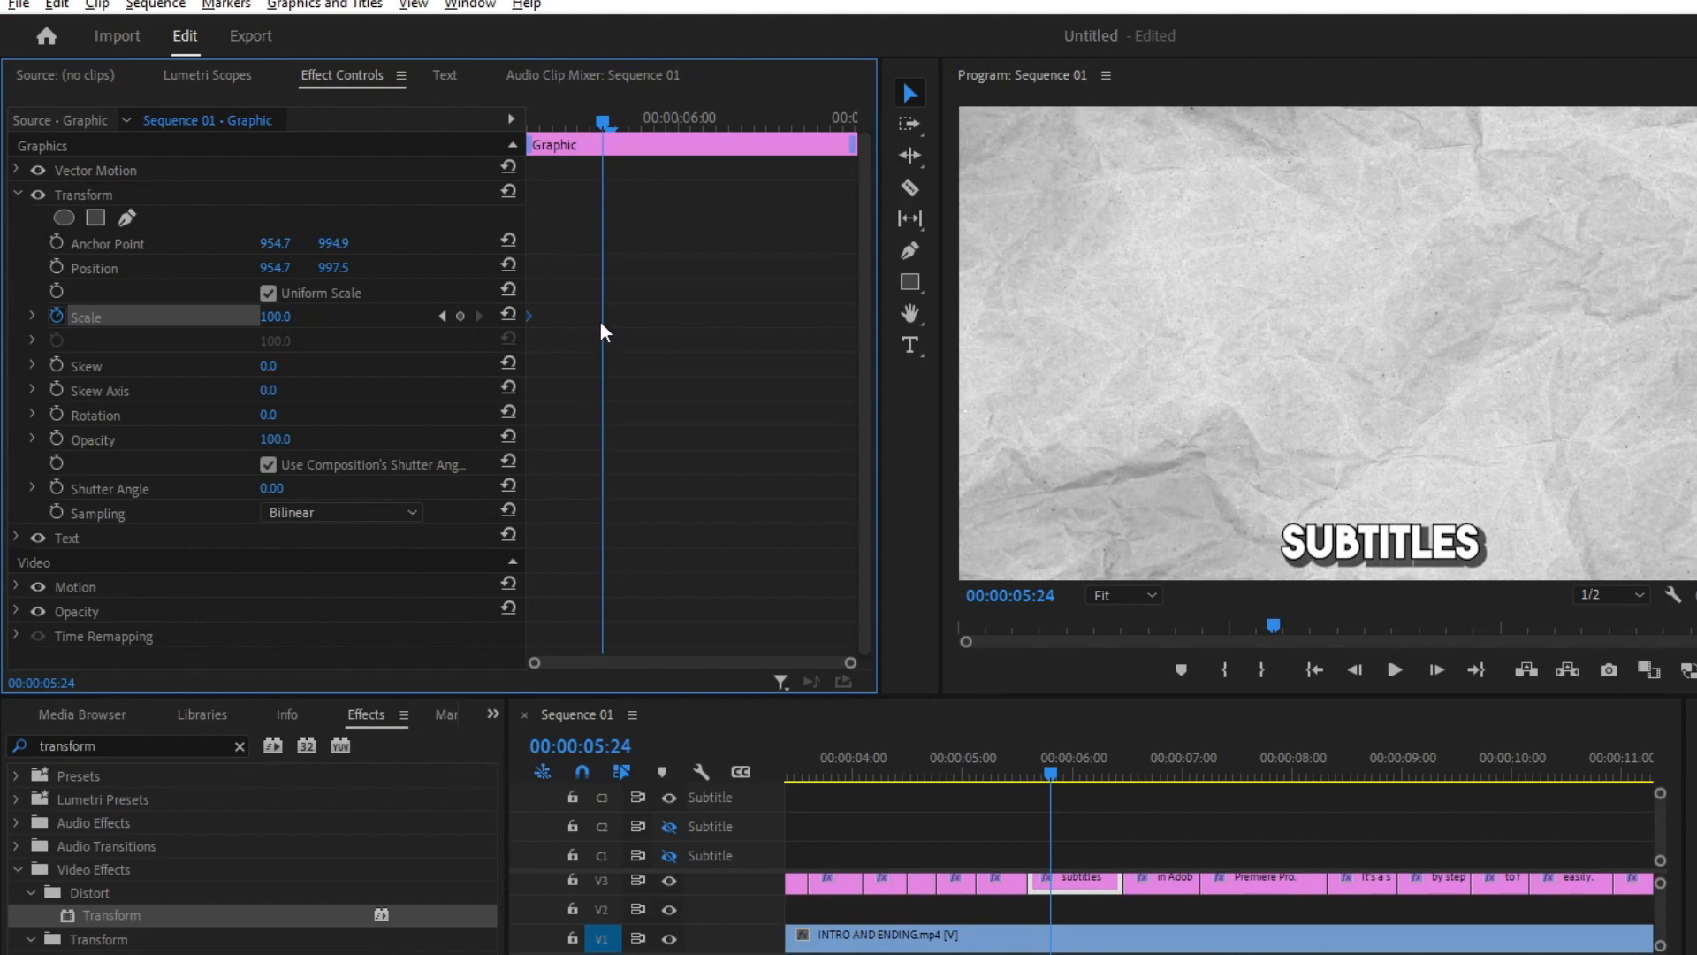
left_click(460, 316)
- Set the Scale keyframe at the clip's start to 0 and preview the animation frame by frame up to 00:00:05:24
left_click_drag(603, 121, 534, 141)
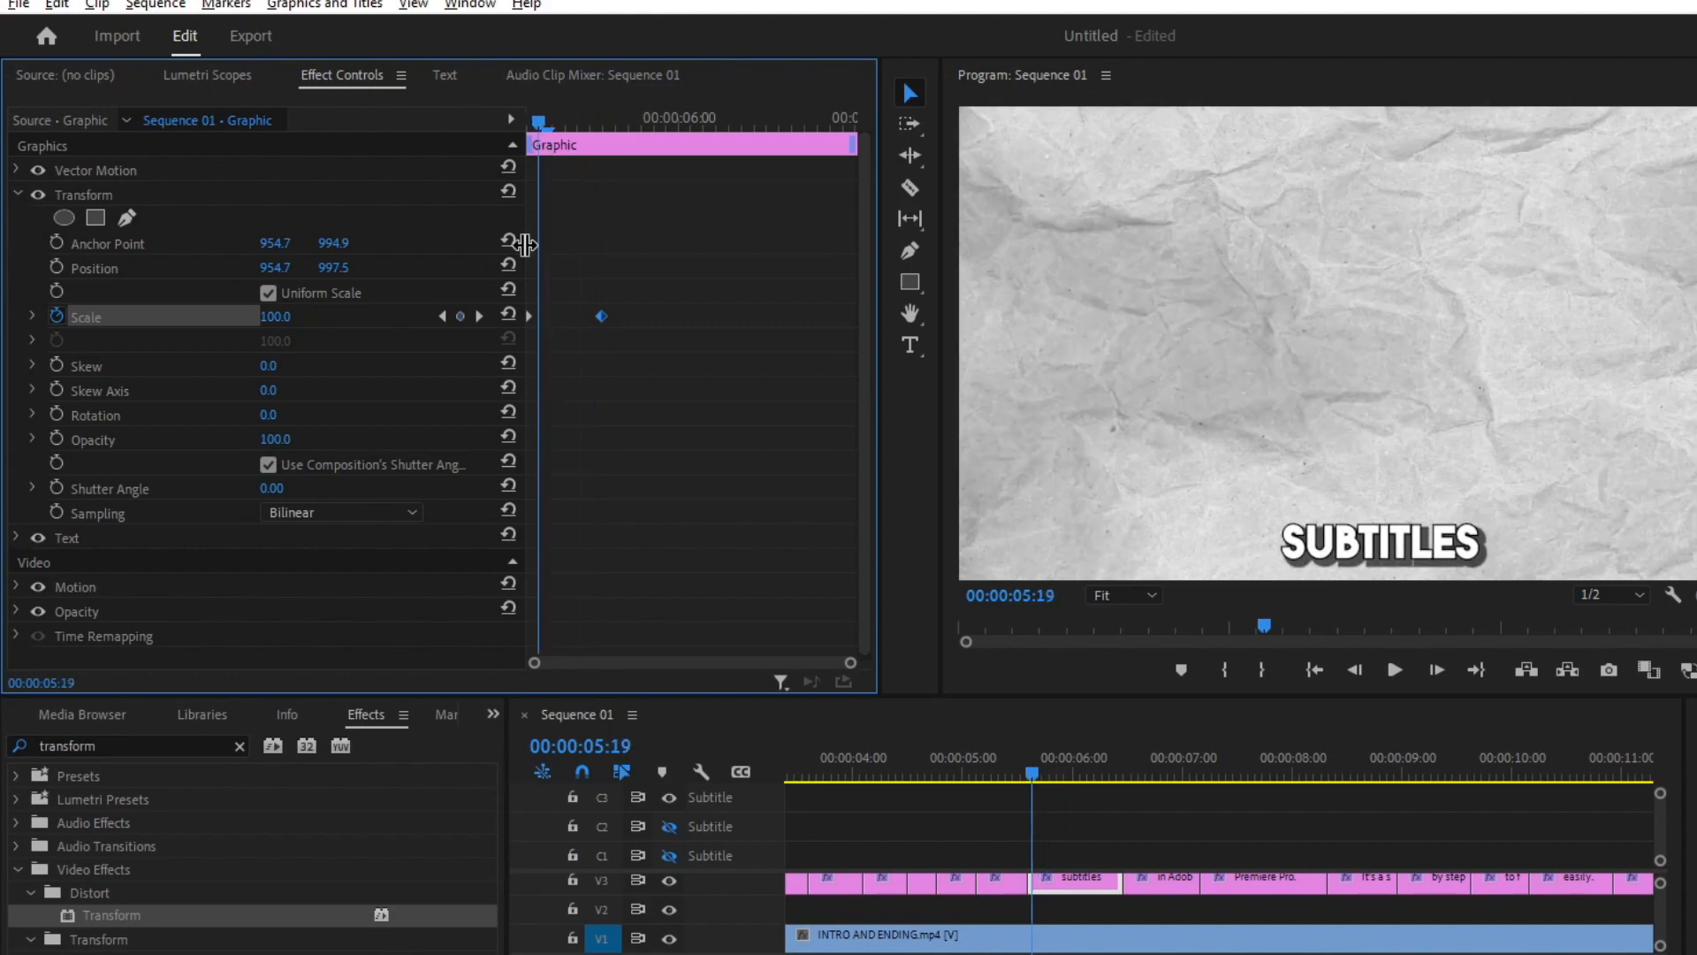
left_click(529, 317)
left_click_drag(534, 121, 522, 123)
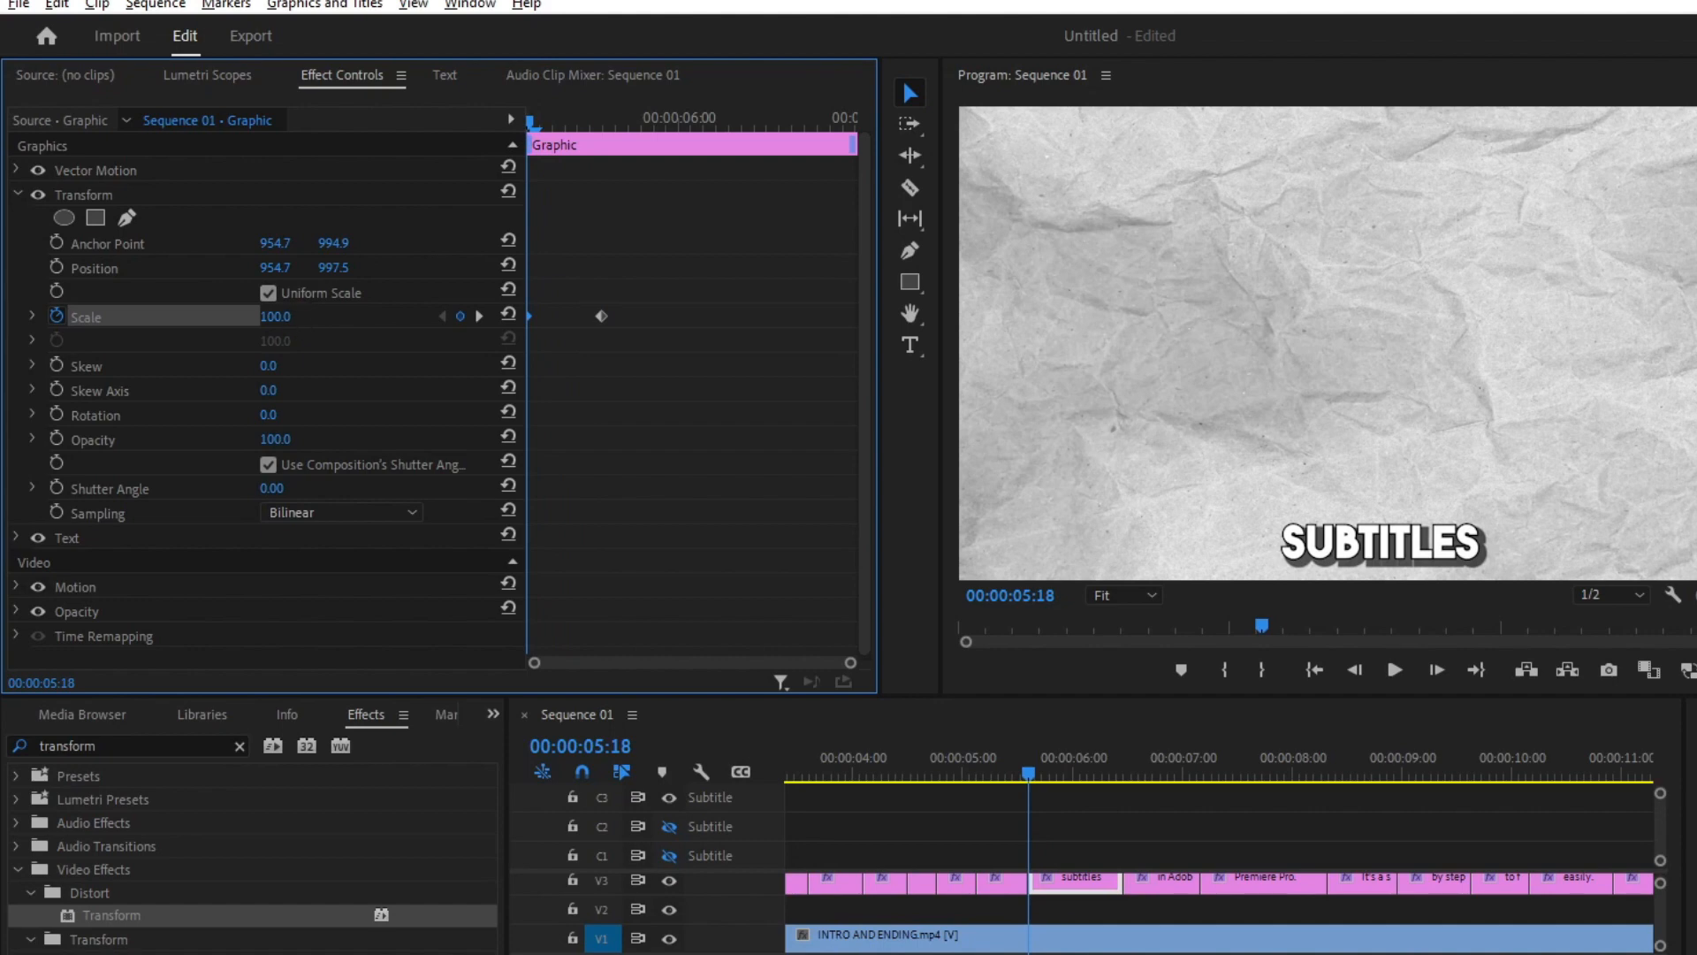
left_click_drag(294, 327, 530, 321)
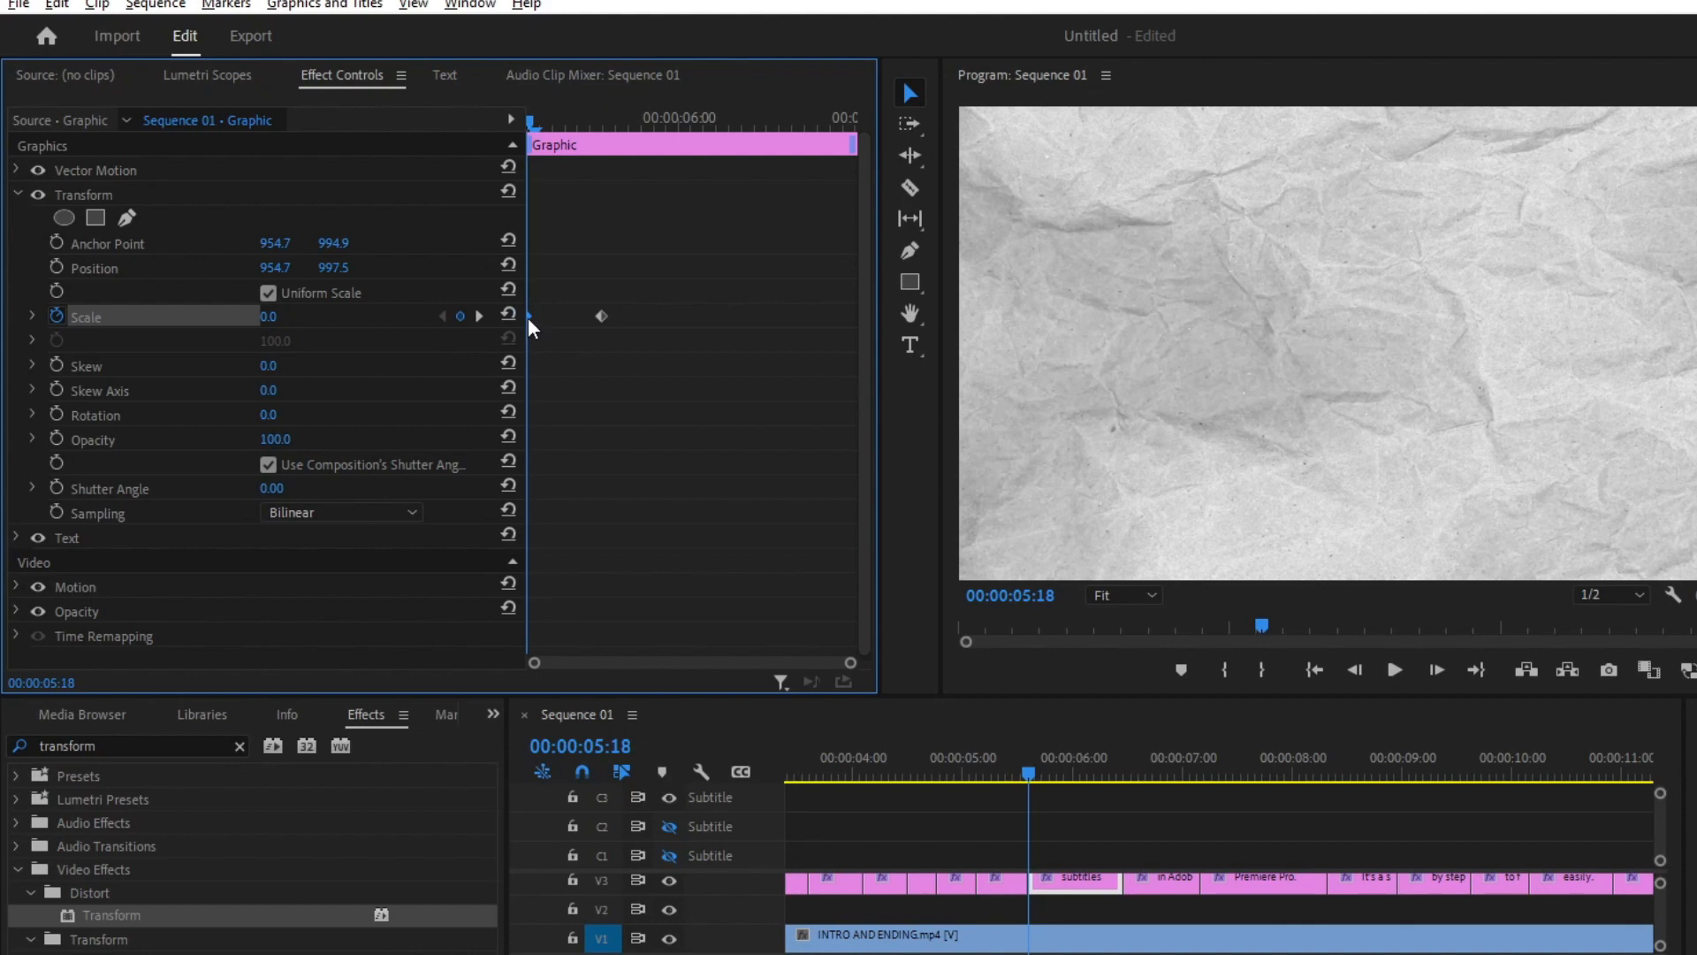
key("Right")
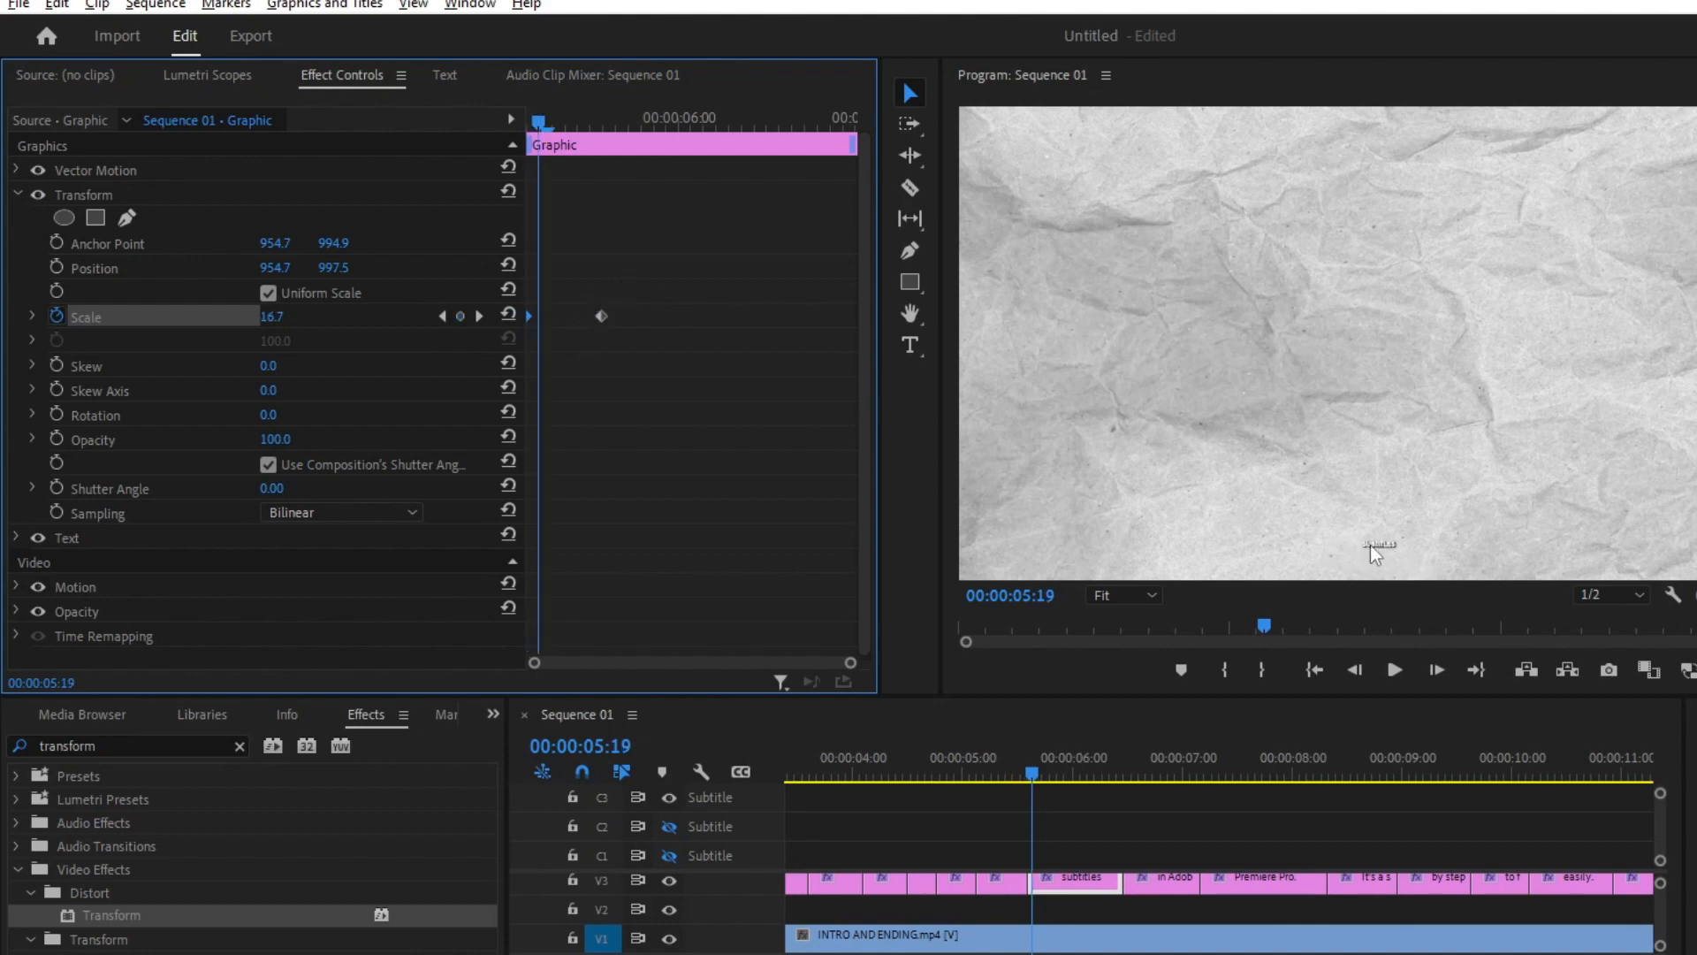
key("Right")
key("Right")
key("Right")
key("Right")
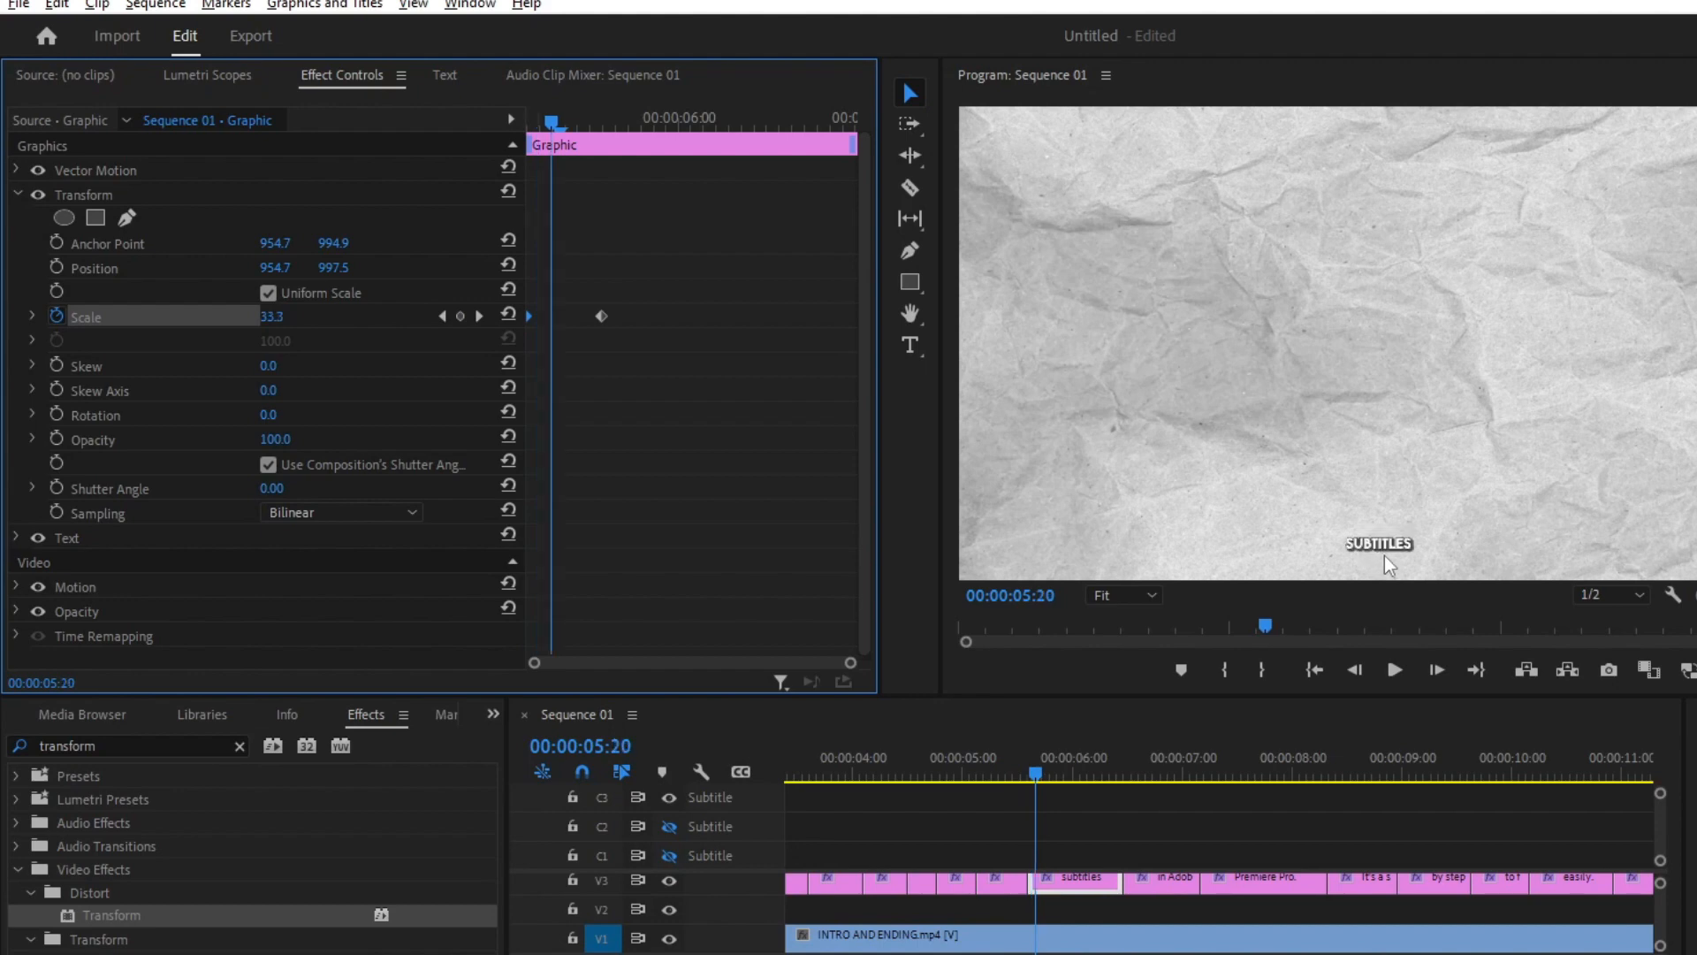
key("Right")
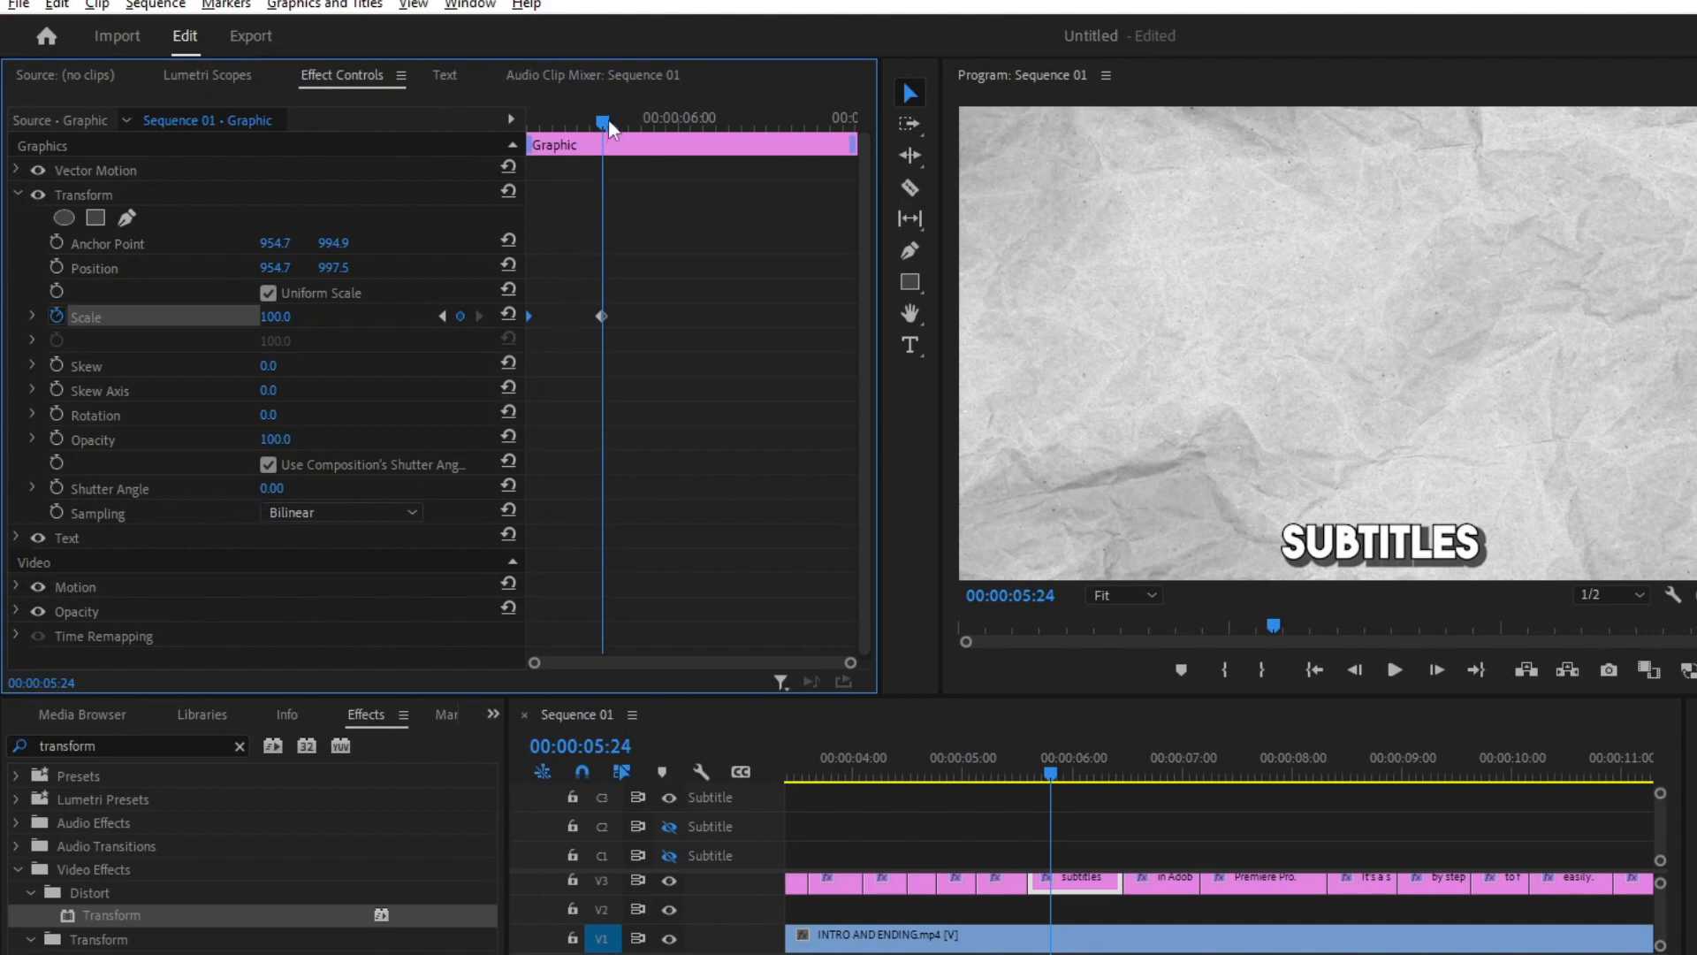
- Set the Transform effect's shutter angle to 150 and apply Ease In to the second Scale keyframe, previewing at 00:00:05:22
left_click(313, 481)
type("150")
left_click(602, 315)
right_click(602, 314)
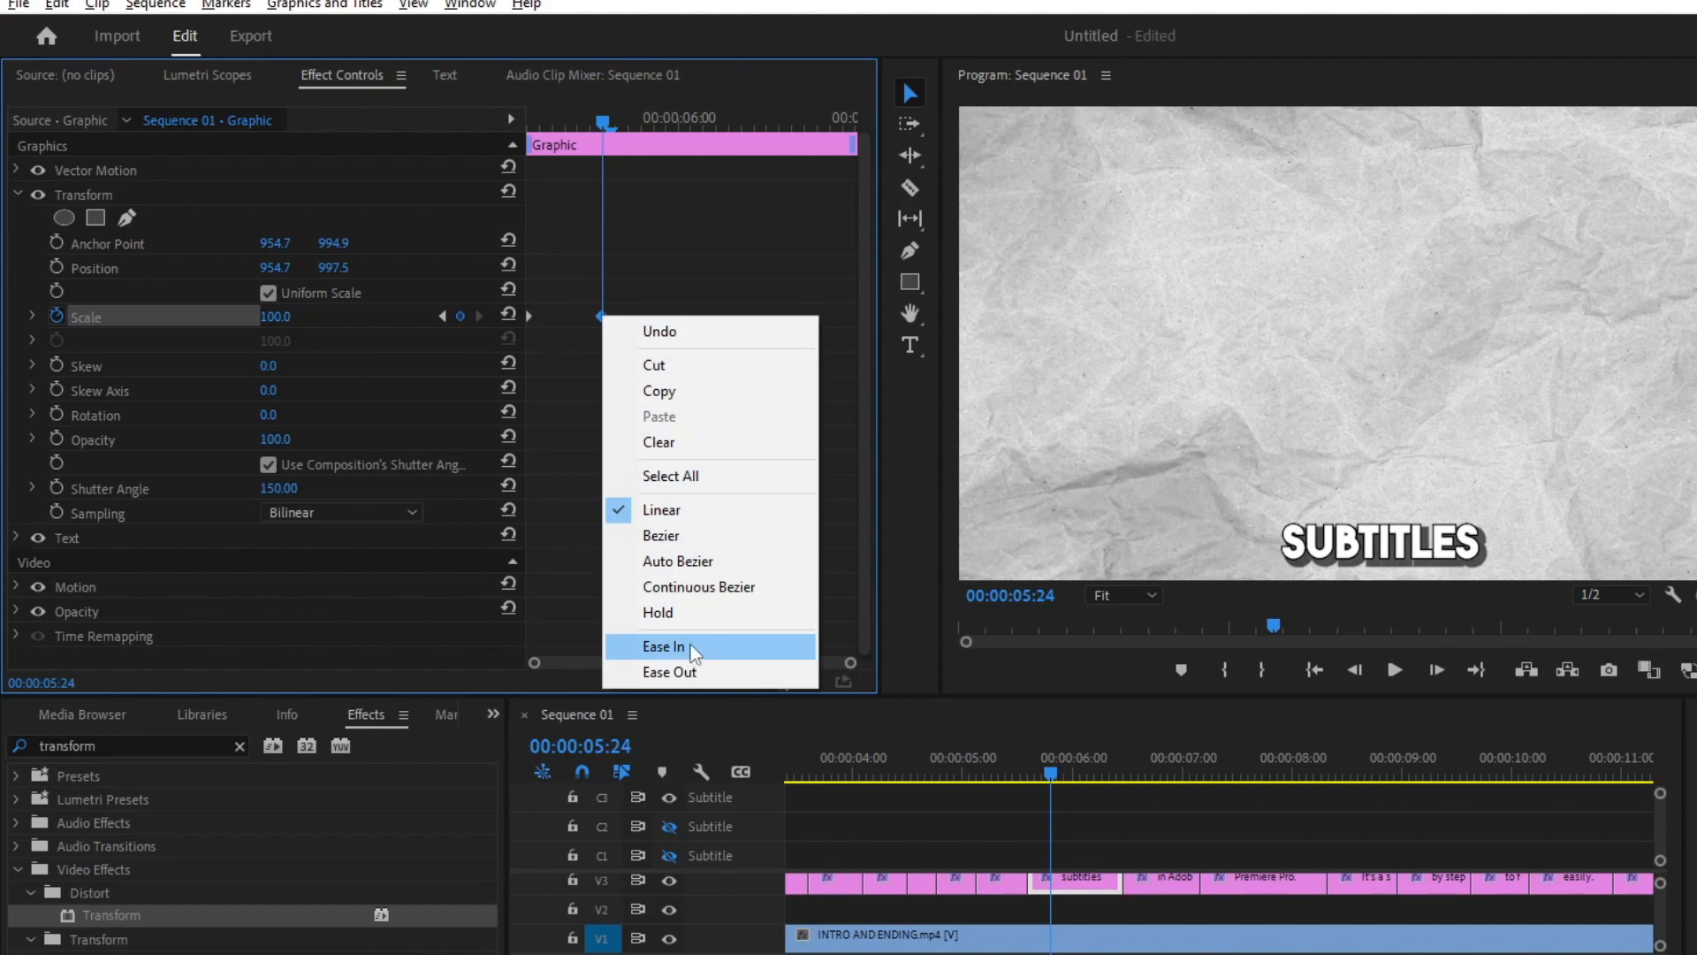
left_click(665, 647)
key("Left")
key("Left")
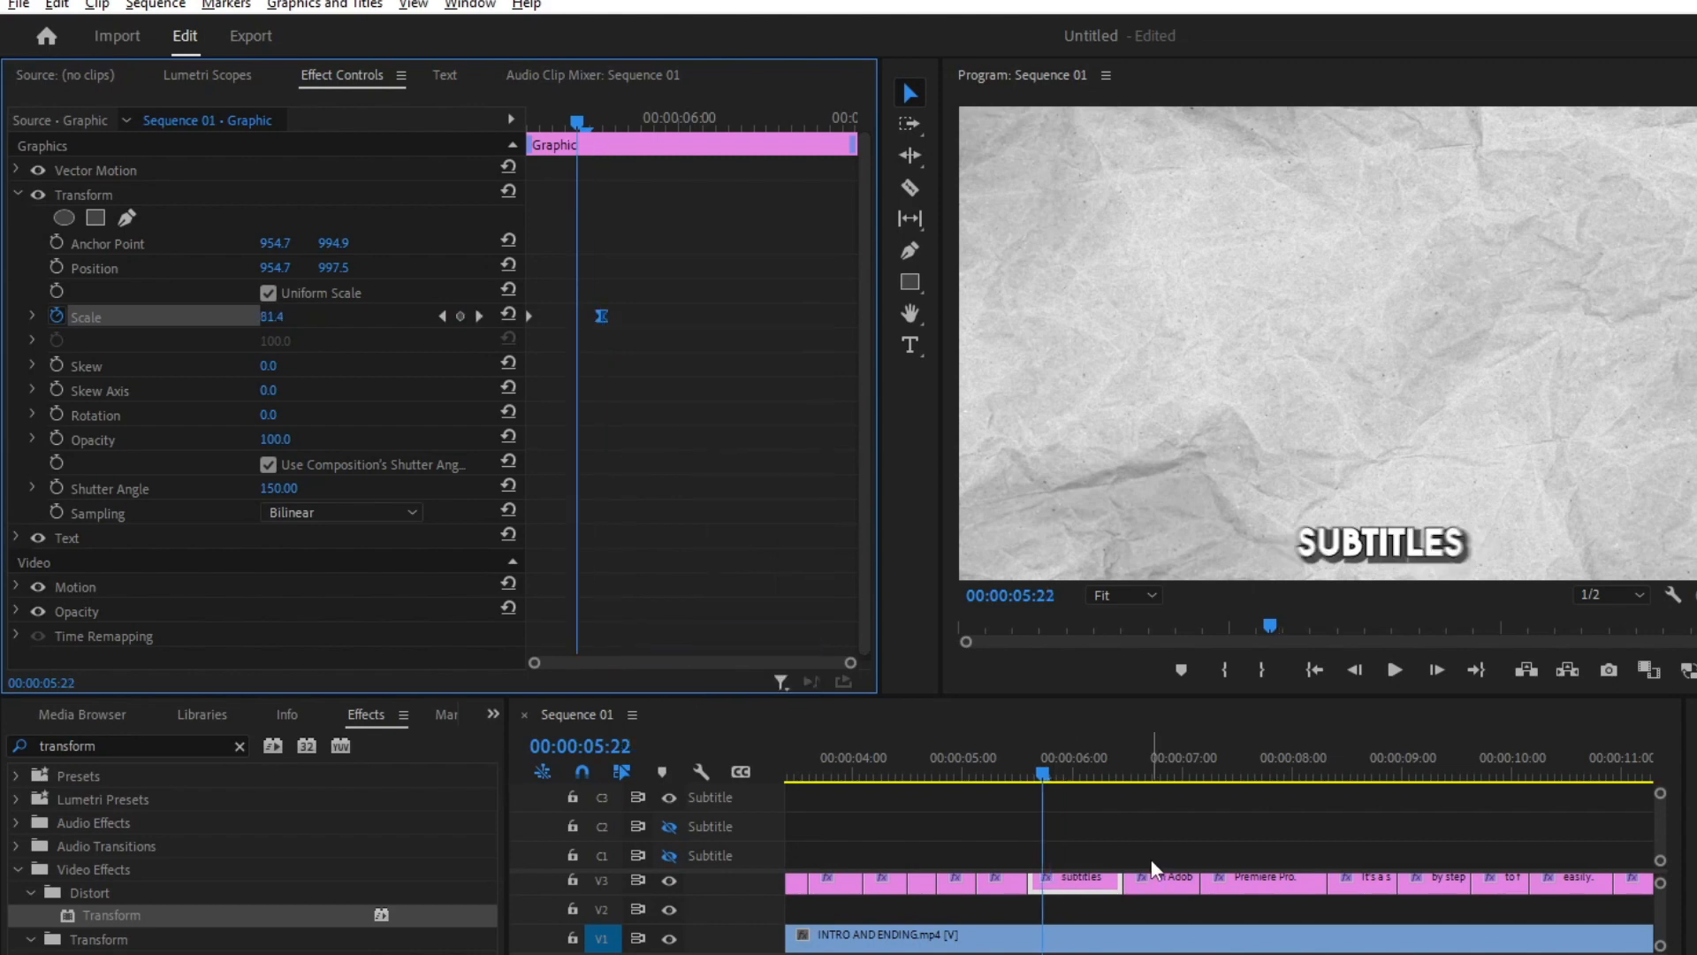
- Copy the animated Transform effect of the "subtitles" clip onto the graphic clips after it and before it on V3
left_click(142, 194)
right_click(142, 194)
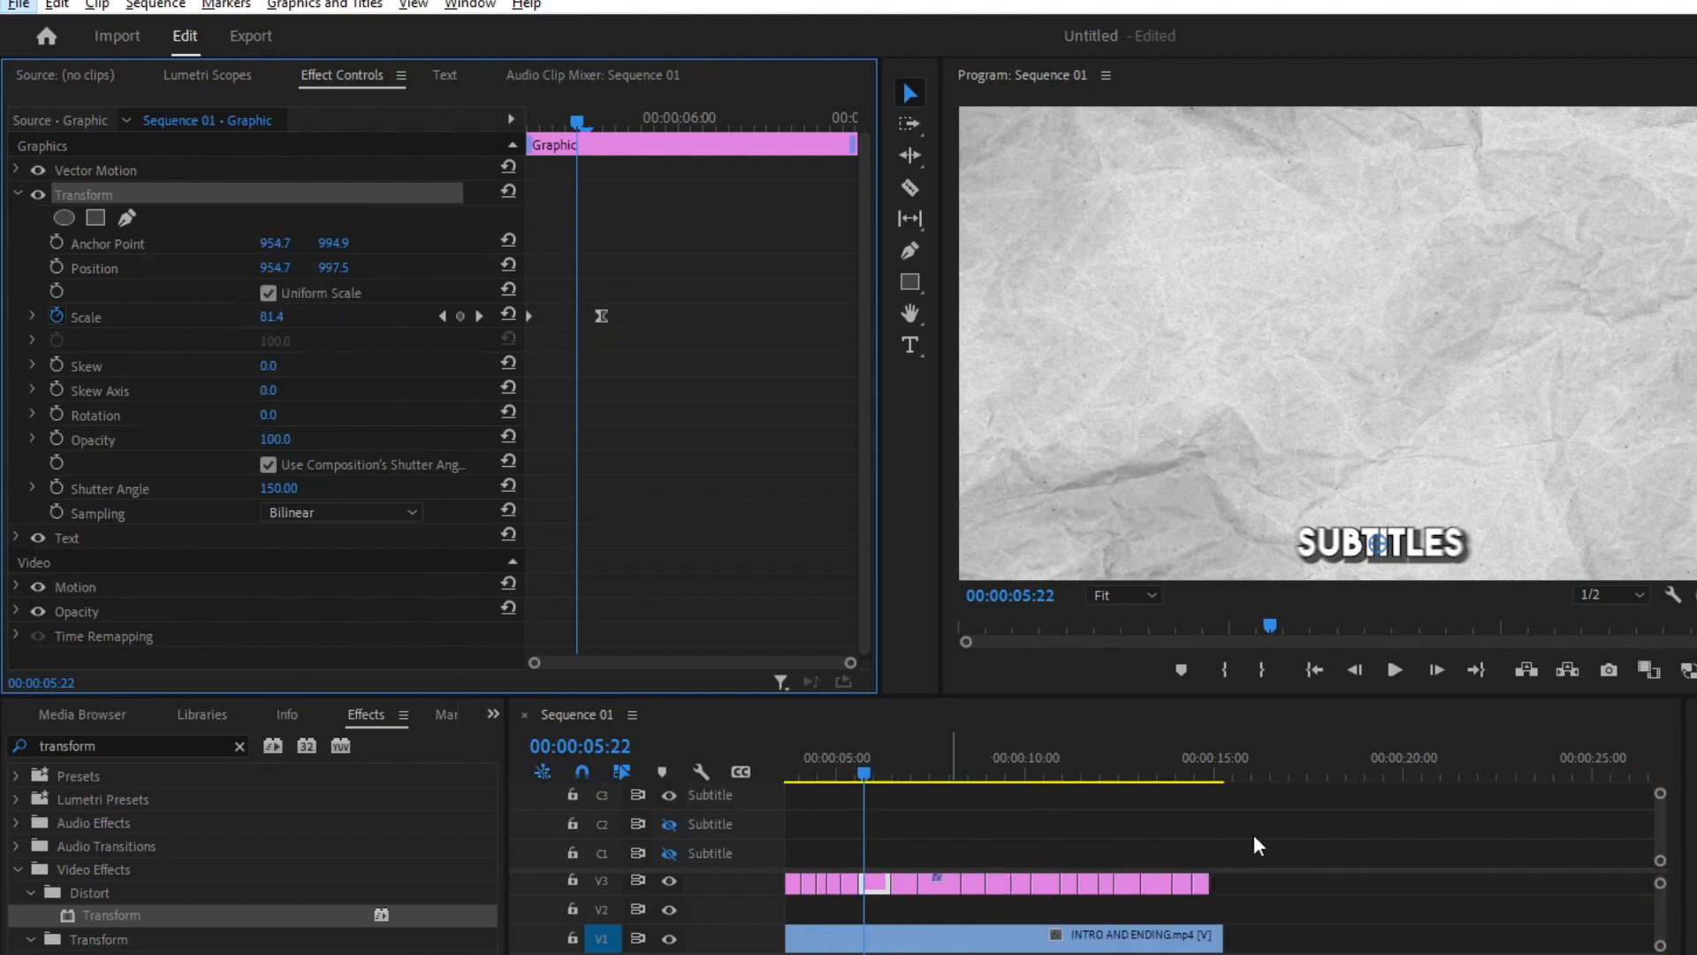
left_click_drag(1254, 832, 900, 915)
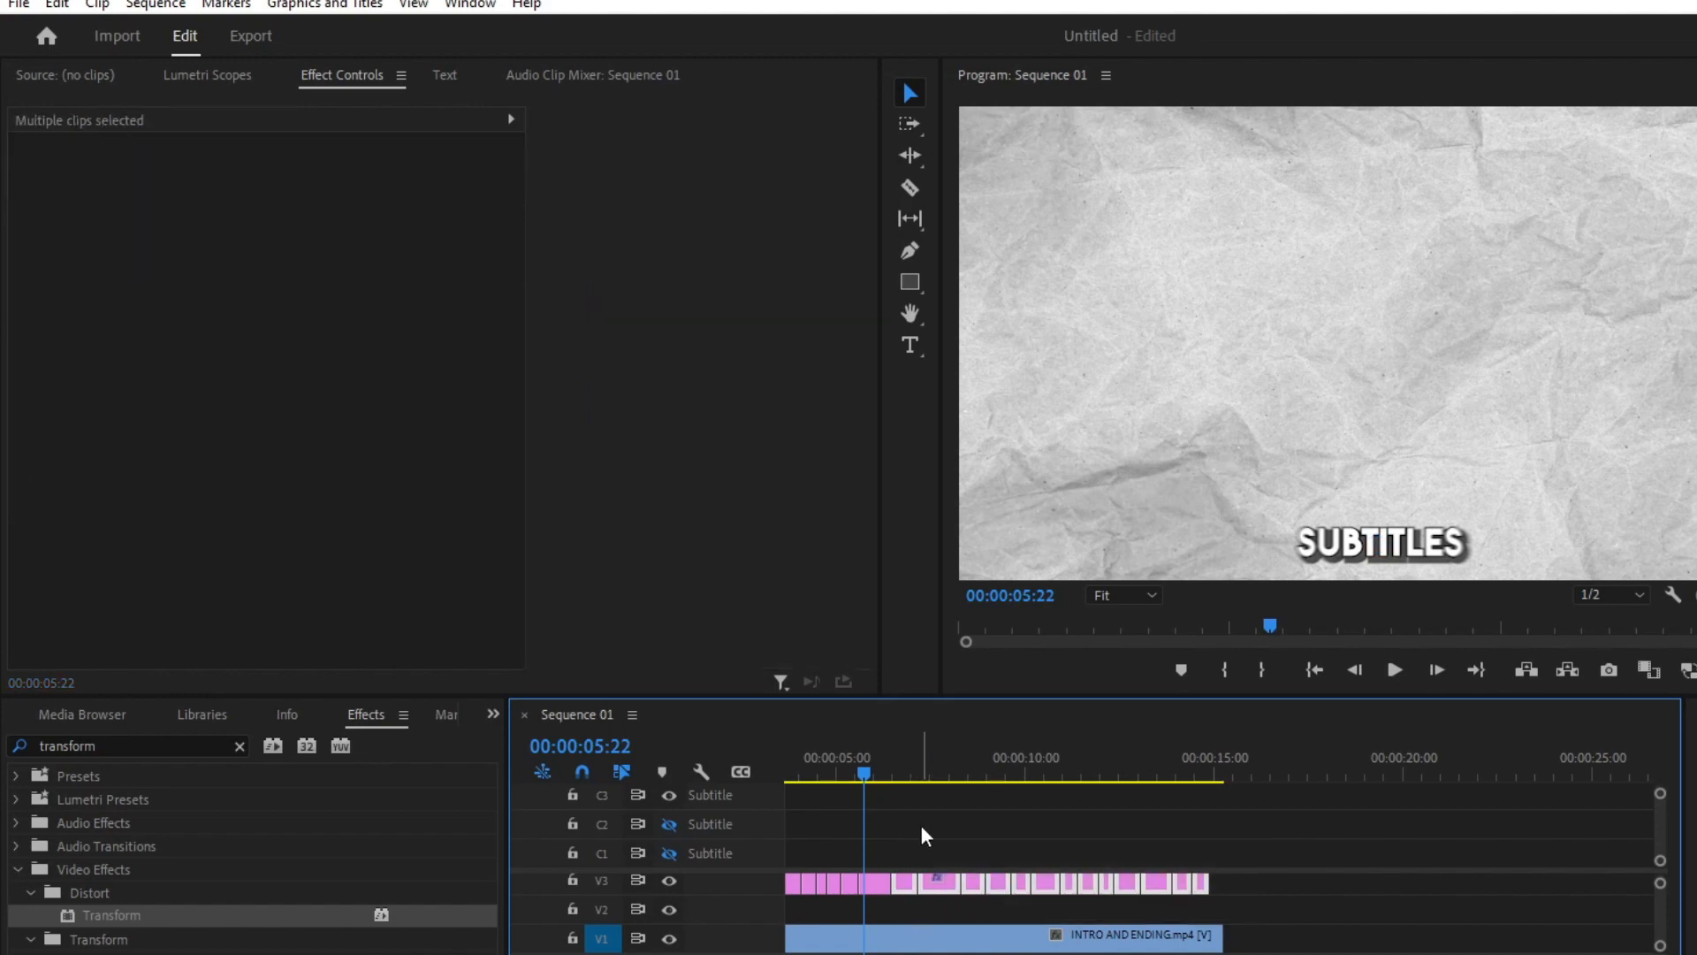
scroll(921, 825, "up", 3)
left_click_drag(984, 843, 788, 907)
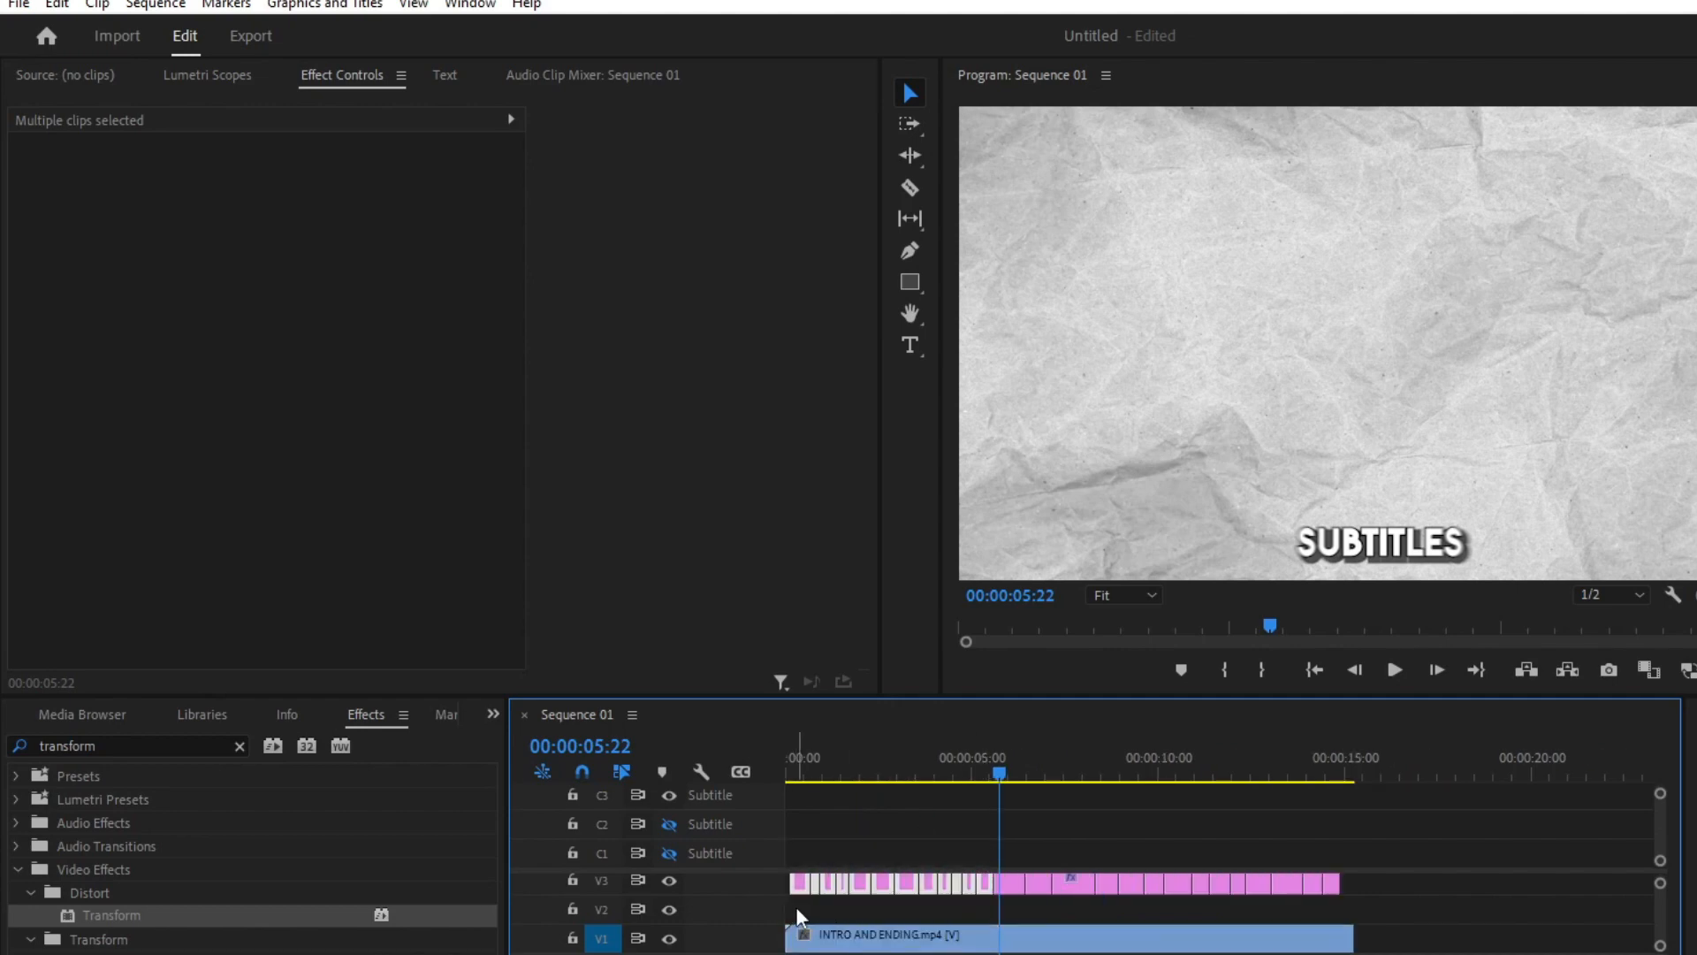